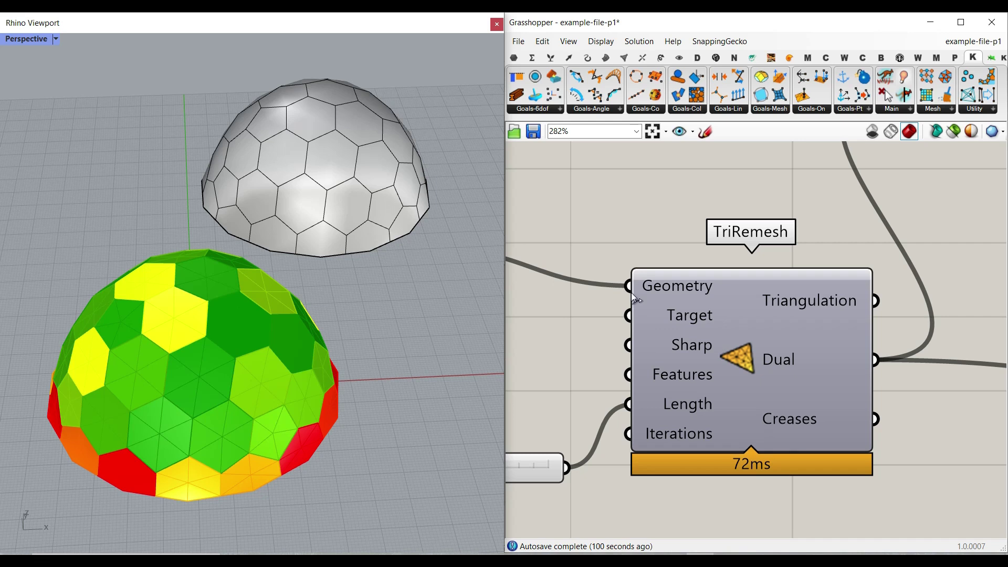
Examine the TriRemesh component's Dual output and compare the panel planarity of the domes in the viewport
{"action": "scroll", "coordinate": [581, 307], "scroll_direction": "down", "scroll_amount": 3}
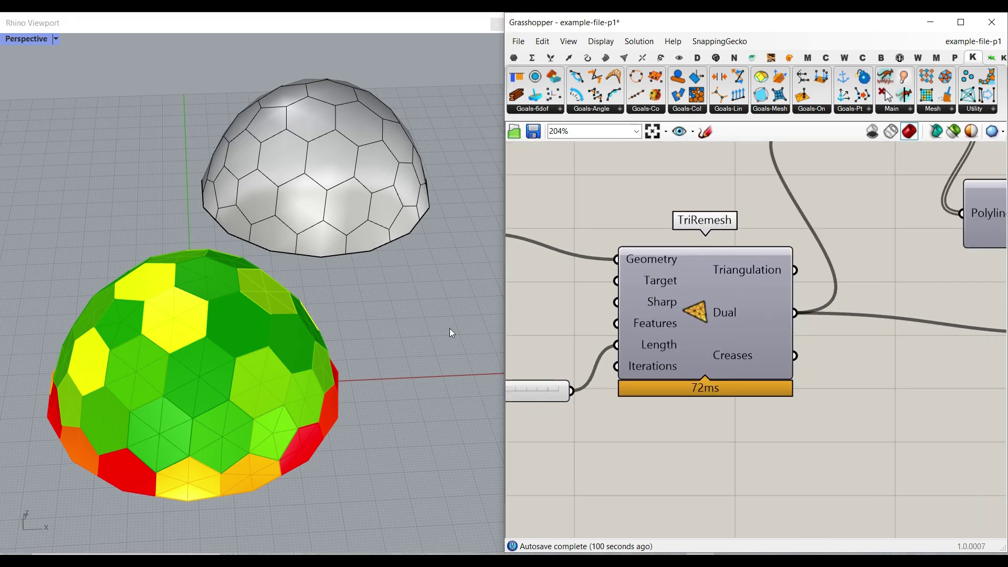
{"action": "right_click_drag", "start_coordinate": [364, 354], "coordinate": [244, 374]}
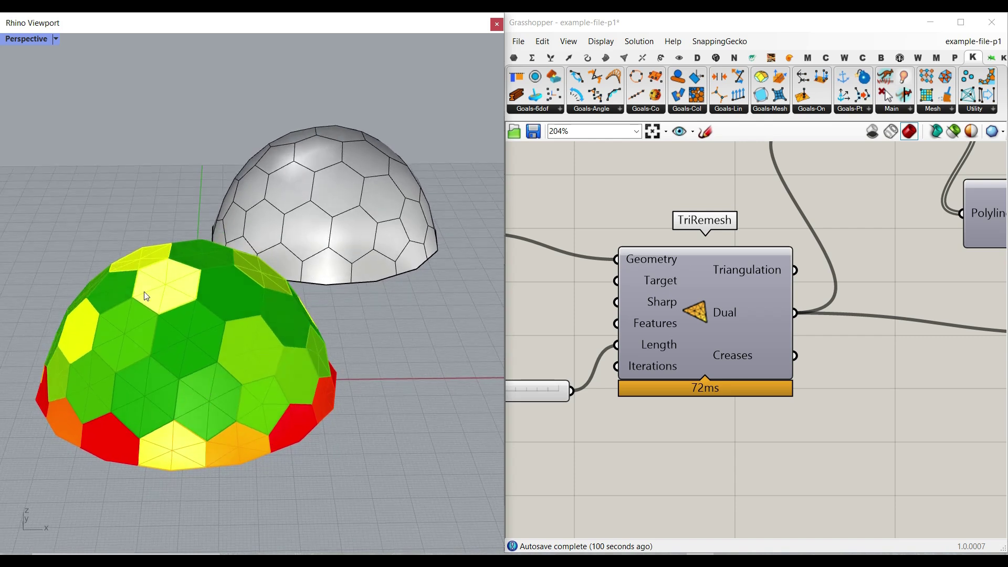
{"action": "mouse_move", "coordinate": [723, 313]}
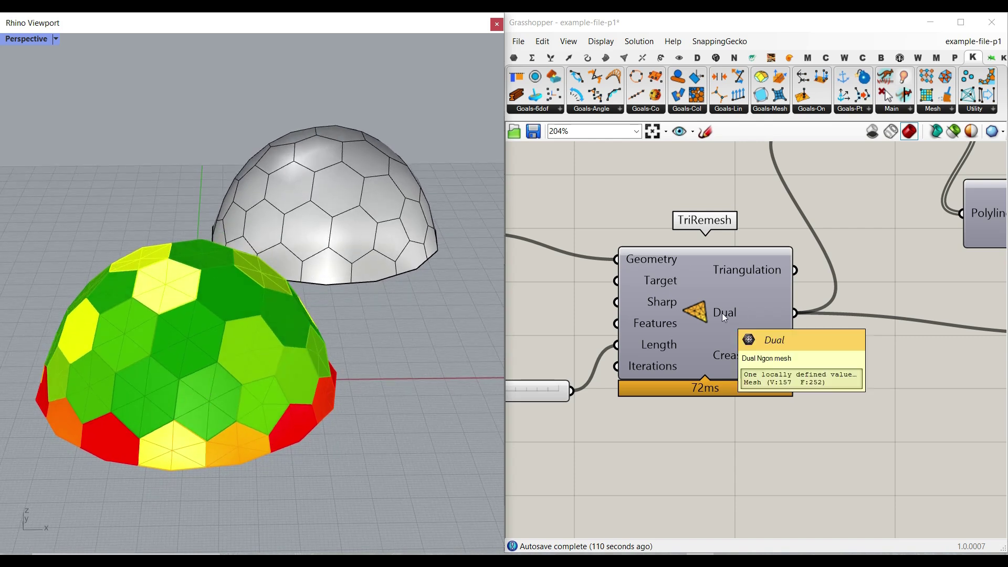
{"action": "right_click_drag", "start_coordinate": [304, 233], "coordinate": [198, 280]}
{"action": "scroll", "coordinate": [198, 280], "scroll_direction": "down", "scroll_amount": 4}
{"action": "scroll", "coordinate": [417, 228], "scroll_direction": "up", "scroll_amount": 7}
{"action": "right_click_drag", "start_coordinate": [333, 288], "coordinate": [330, 244]}
{"action": "left_click", "coordinate": [323, 382]}
{"action": "left_click", "coordinate": [218, 151]}
{"action": "right_click_drag", "start_coordinate": [236, 283], "coordinate": [137, 202]}
{"action": "scroll", "coordinate": [137, 201], "scroll_direction": "down", "scroll_amount": 5}
{"action": "right_click_drag", "start_coordinate": [270, 294], "coordinate": [308, 430]}
{"action": "scroll", "coordinate": [273, 336], "scroll_direction": "up", "scroll_amount": 7}
{"action": "scroll", "coordinate": [273, 417], "scroll_direction": "down", "scroll_amount": 4}
{"action": "scroll", "coordinate": [272, 417], "scroll_direction": "up", "scroll_amount": 3}
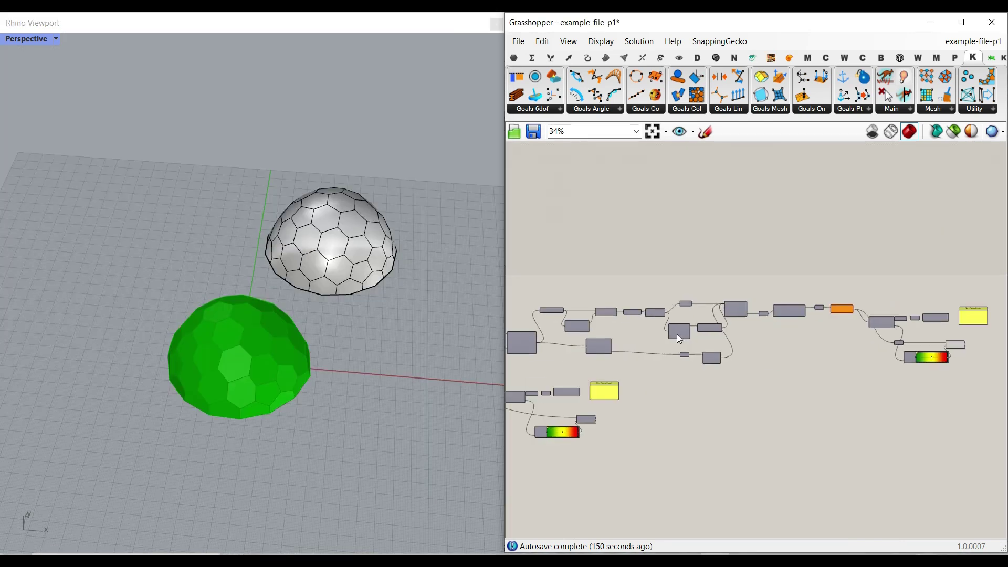
Bake the Mesh parameter fed by the ZombieSolver output into Rhino
{"action": "scroll", "coordinate": [677, 334], "scroll_direction": "up", "scroll_amount": 5}
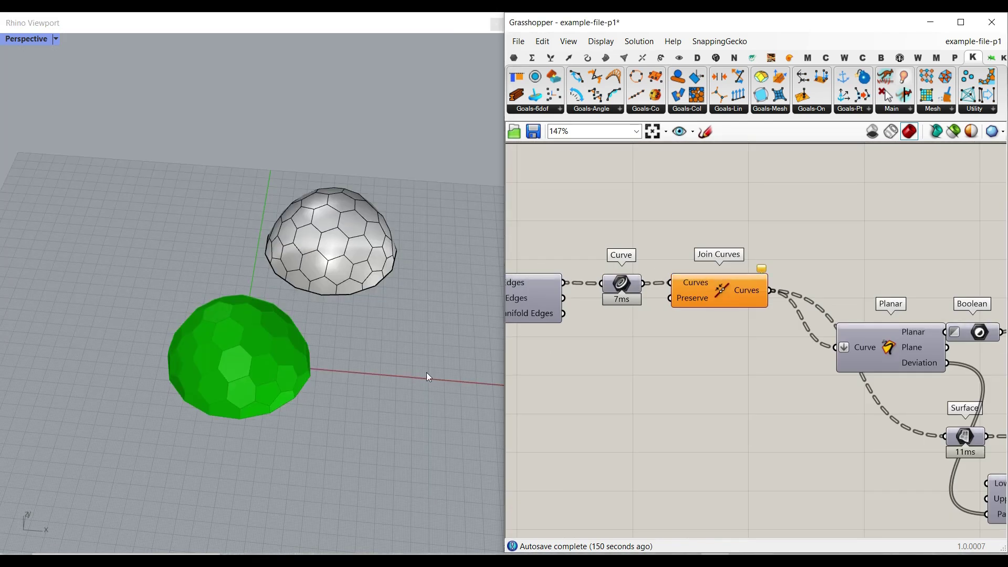
{"action": "scroll", "coordinate": [241, 317], "scroll_direction": "up", "scroll_amount": 5}
{"action": "scroll", "coordinate": [210, 342], "scroll_direction": "down", "scroll_amount": 3}
{"action": "scroll", "coordinate": [161, 368], "scroll_direction": "up", "scroll_amount": 5}
{"action": "right_click_drag", "start_coordinate": [160, 368], "coordinate": [200, 347]}
{"action": "right_click_drag", "start_coordinate": [969, 386], "coordinate": [932, 360]}
{"action": "right_click_drag", "start_coordinate": [724, 333], "coordinate": [979, 347]}
{"action": "right_click_drag", "start_coordinate": [691, 310], "coordinate": [800, 317]}
{"action": "right_click", "coordinate": [703, 299]}
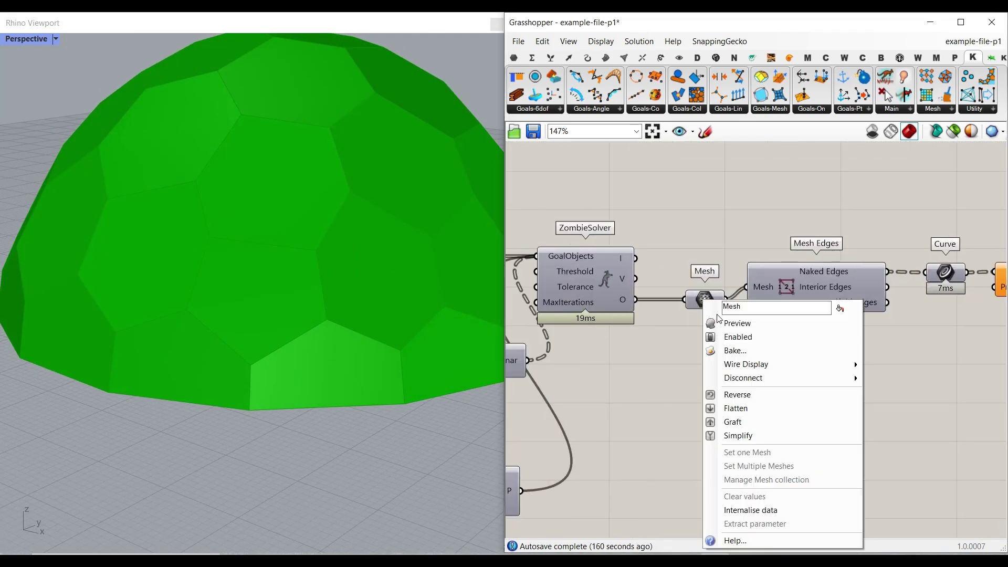
{"action": "left_click", "coordinate": [735, 350]}
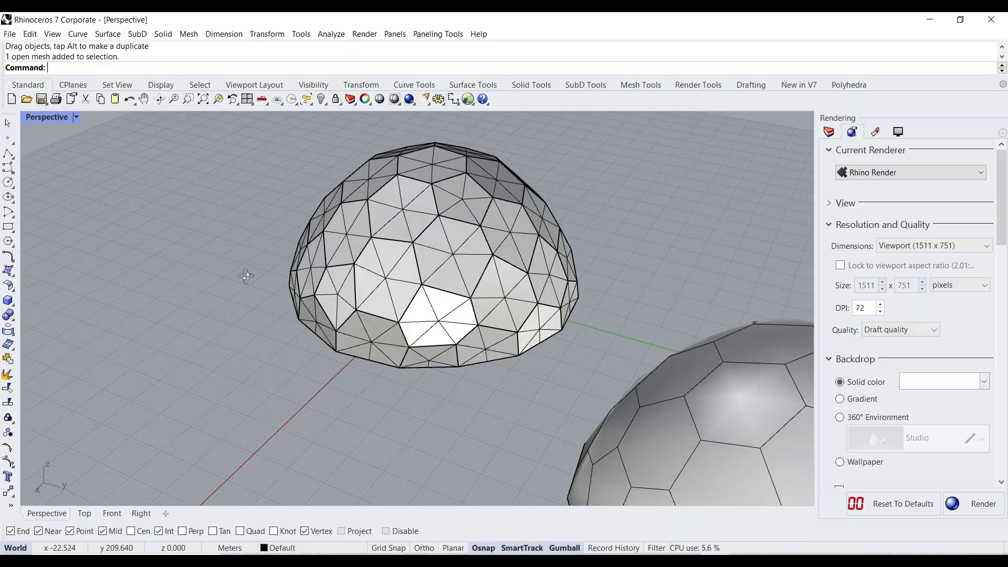
Inspect the baked dome mesh up close, checking the triangulated faces inside the panels near its base
{"action": "right_click_drag", "start_coordinate": [246, 277], "coordinate": [258, 254]}
{"action": "scroll", "coordinate": [264, 338], "scroll_direction": "up", "scroll_amount": 5}
{"action": "right_click_drag", "start_coordinate": [263, 337], "coordinate": [383, 281]}
{"action": "scroll", "coordinate": [383, 282], "scroll_direction": "up", "scroll_amount": 3}
{"action": "right_click_drag", "start_coordinate": [367, 315], "coordinate": [369, 336]}
{"action": "left_click_drag", "start_coordinate": [443, 272], "coordinate": [467, 246]}
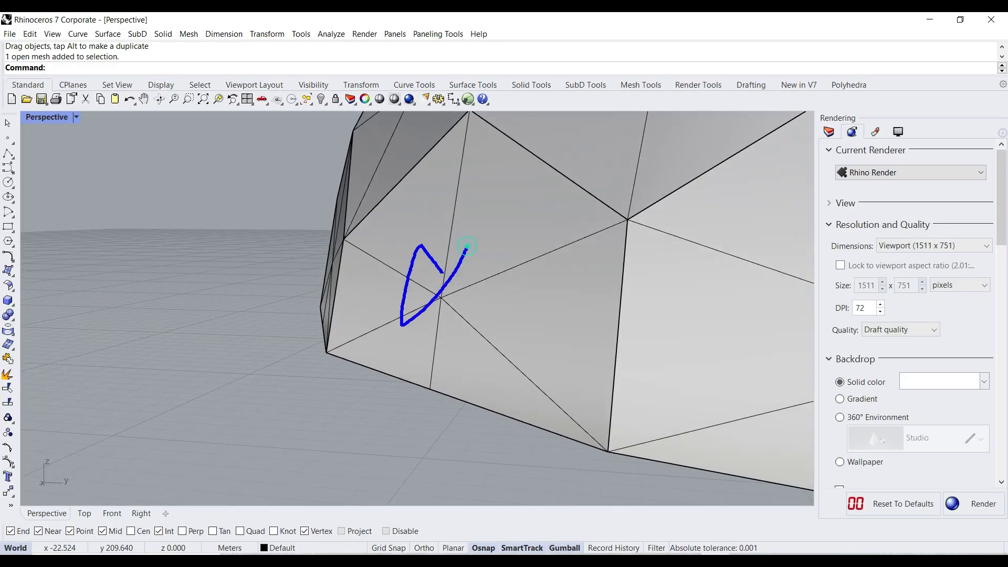
{"action": "scroll", "coordinate": [488, 313], "scroll_direction": "down", "scroll_amount": 10}
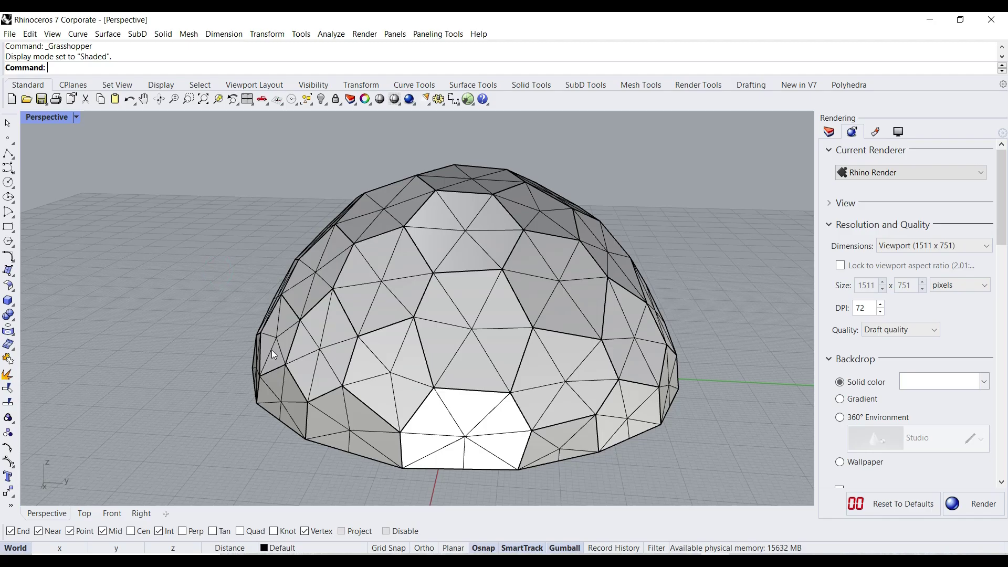
Switch back to Grasshopper and start a new empty definition
{"action": "left_click", "coordinate": [467, 99]}
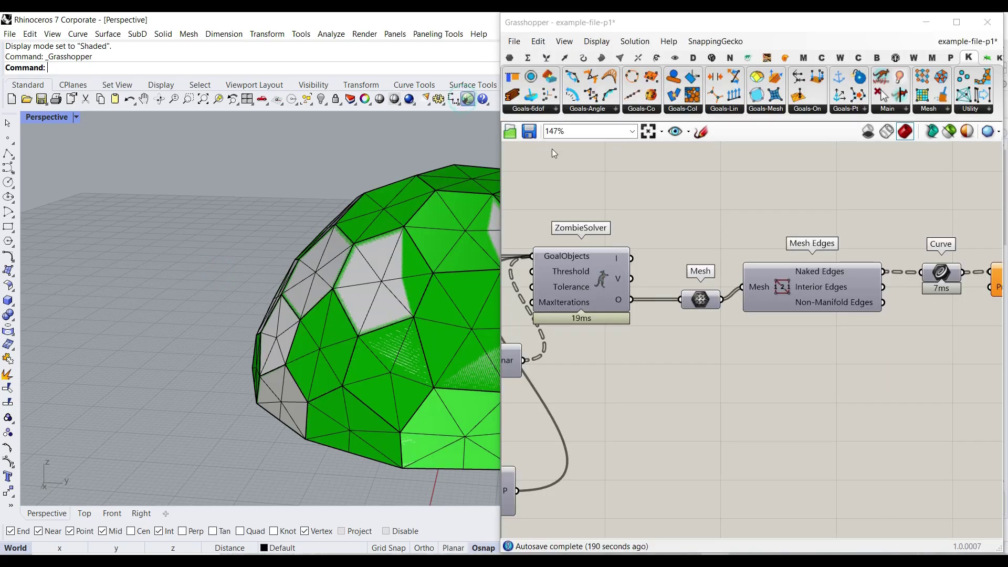
{"action": "left_click", "coordinate": [514, 41]}
{"action": "left_click", "coordinate": [555, 56]}
Delete all curves and meshes from the Rhino scene
{"action": "scroll", "coordinate": [250, 393], "scroll_direction": "down", "scroll_amount": 5}
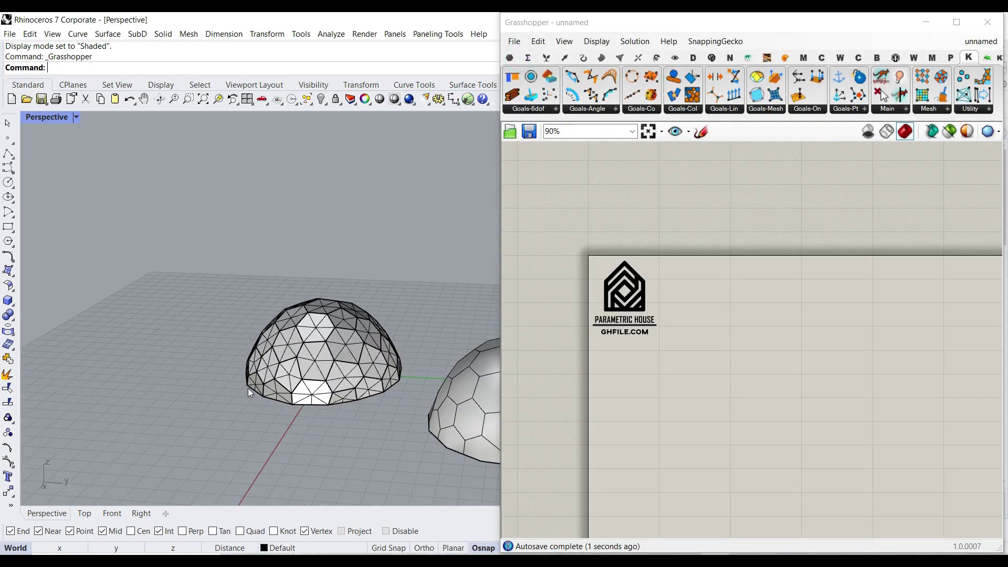
{"action": "scroll", "coordinate": [311, 398], "scroll_direction": "down", "scroll_amount": 5}
{"action": "key", "text": "ctrl+a"}
{"action": "key", "text": "Delete"}
{"action": "right_click_drag", "start_coordinate": [257, 436], "coordinate": [332, 349]}
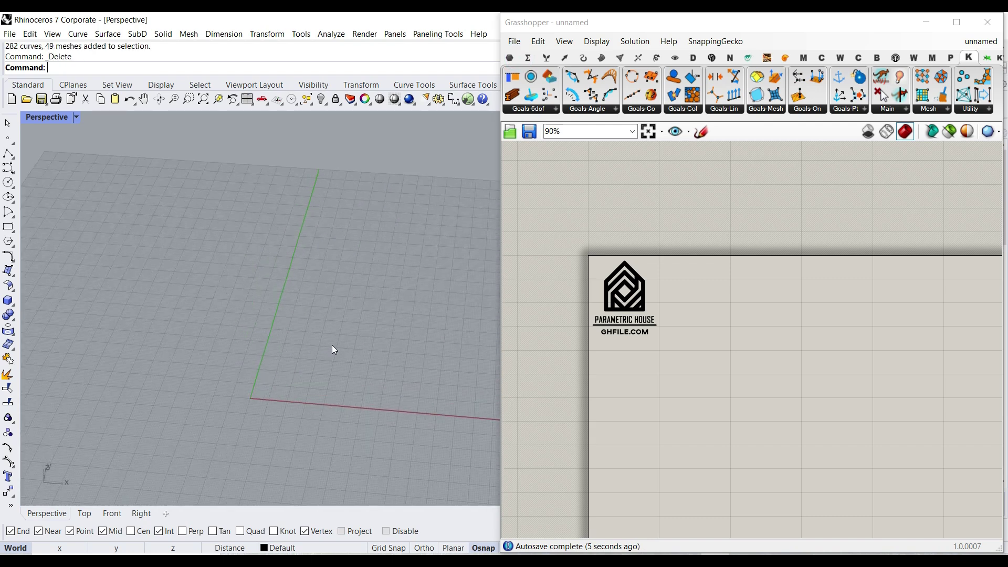
Place a Sphere component on the empty Grasshopper canvas
{"action": "left_click", "coordinate": [602, 57]}
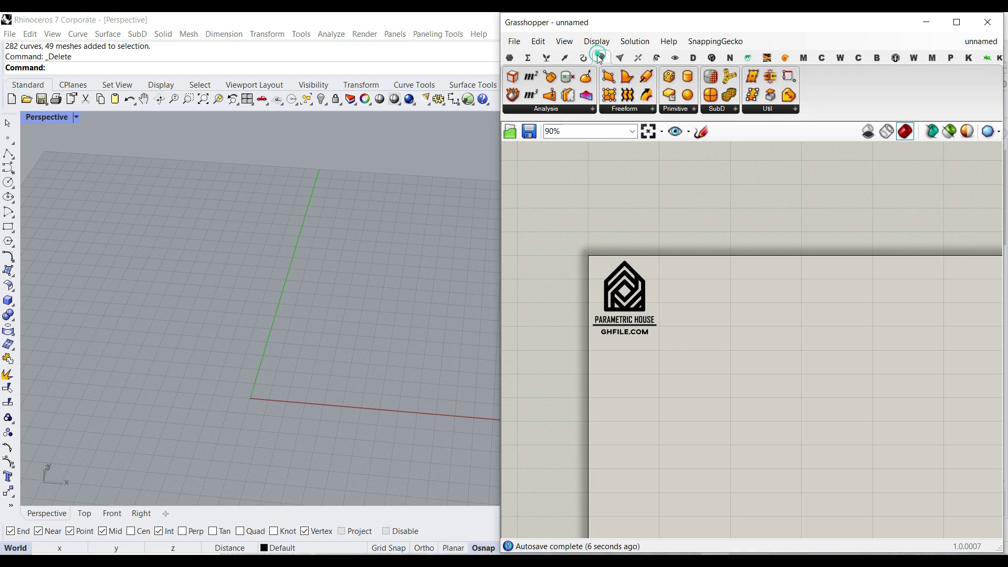
{"action": "left_click", "coordinate": [686, 101]}
{"action": "scroll", "coordinate": [728, 385], "scroll_direction": "up", "scroll_amount": 5}
{"action": "left_click", "coordinate": [728, 386]}
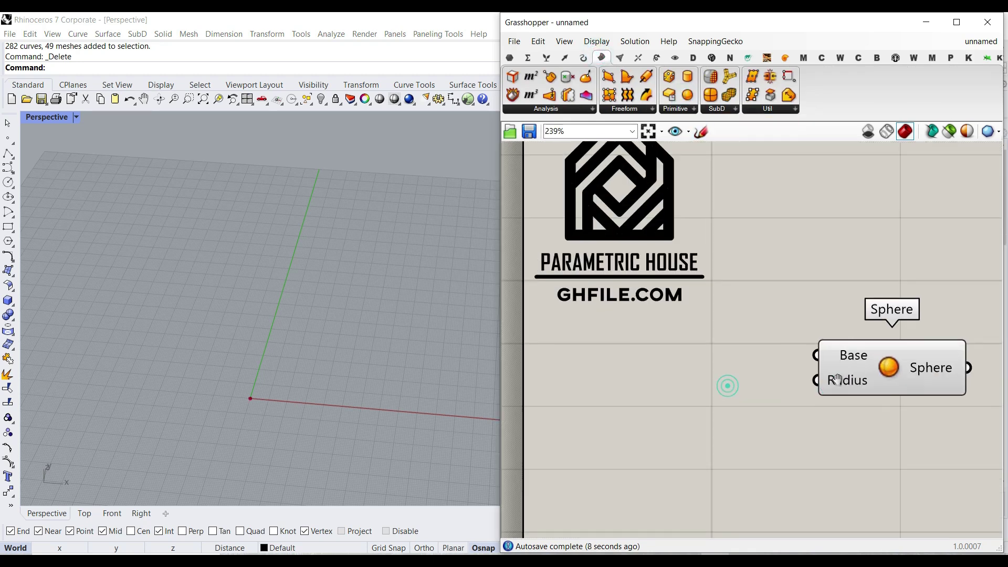
Create a number slider from 12.55, wire it to the Sphere's Radius input, and raise it to 26.75
{"action": "double_click", "coordinate": [669, 397]}
{"action": "type", "text": "12.5"}
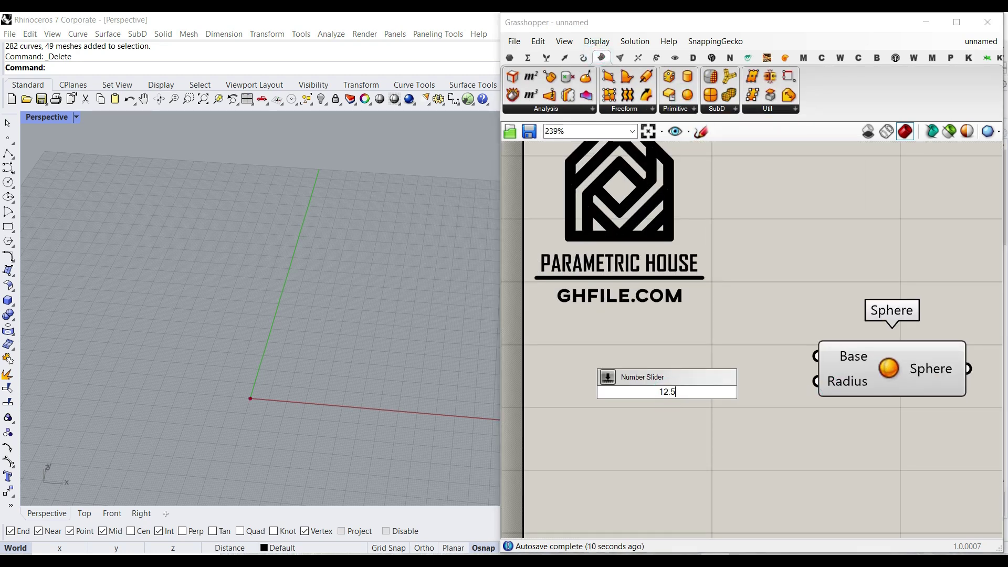
{"action": "type", "text": "5"}
{"action": "key", "text": "Return"}
{"action": "left_click_drag", "start_coordinate": [811, 392], "coordinate": [794, 392]}
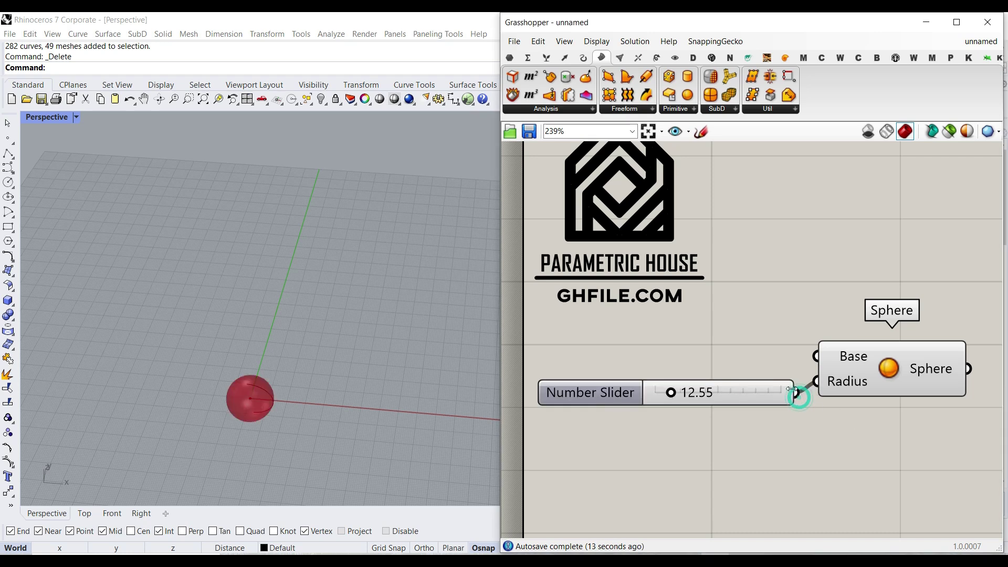
{"action": "left_click_drag", "start_coordinate": [675, 397], "coordinate": [692, 396]}
{"action": "left_click_drag", "start_coordinate": [855, 392], "coordinate": [900, 403]}
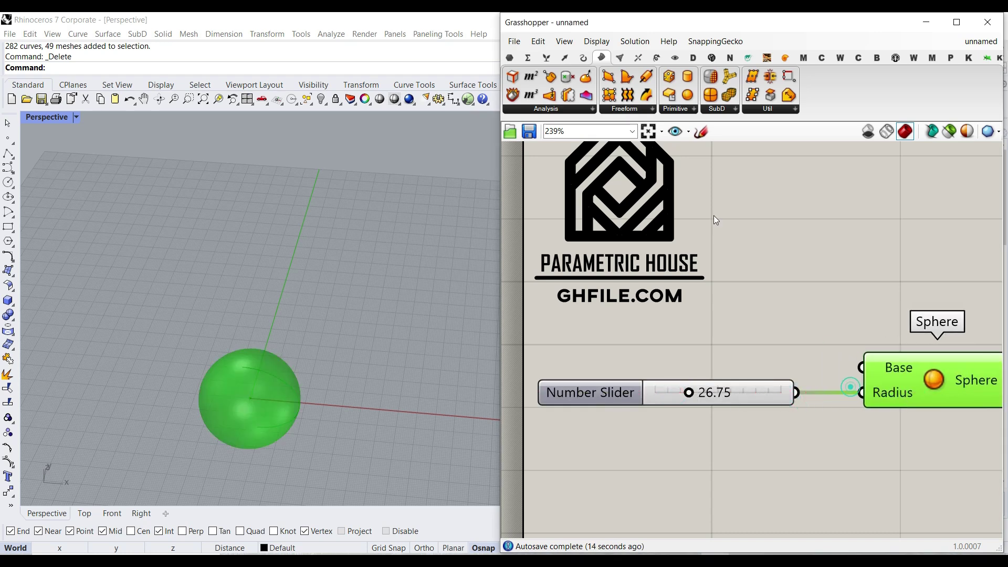
Add a Point parameter wired to the Sphere's Base input and assign it one point picked near the Rhino origin
{"action": "left_click", "coordinate": [510, 58]}
{"action": "left_click", "coordinate": [512, 94]}
{"action": "left_click", "coordinate": [776, 343]}
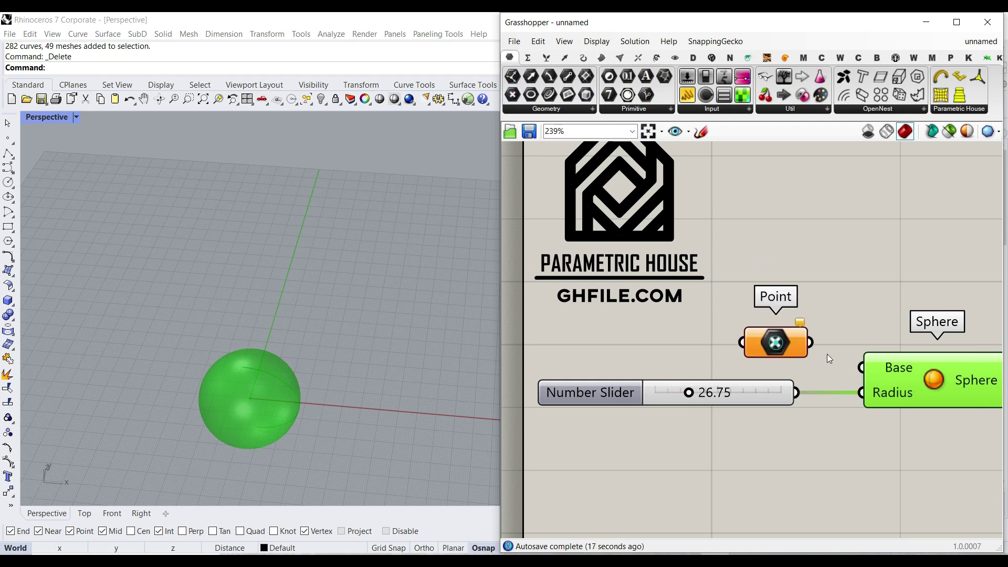
{"action": "left_click_drag", "start_coordinate": [812, 340], "coordinate": [853, 364]}
{"action": "right_click", "coordinate": [780, 342]}
{"action": "left_click", "coordinate": [822, 456]}
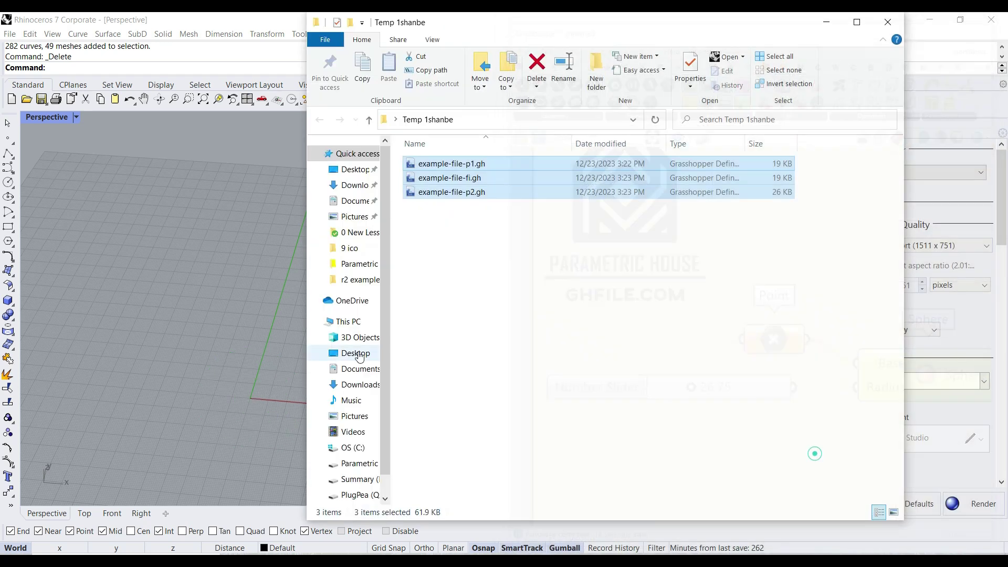
{"action": "left_click", "coordinate": [299, 350]}
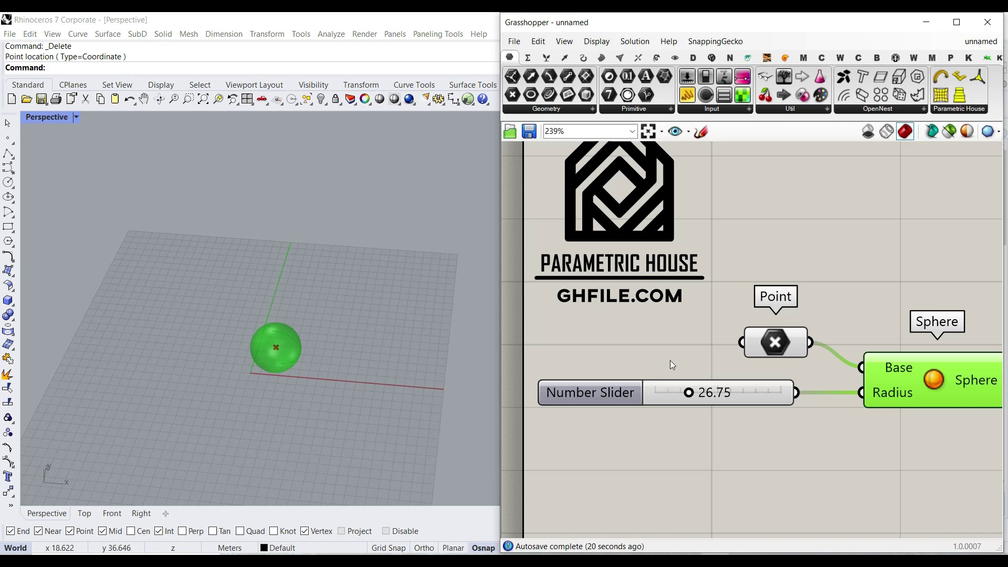
Shift the sphere's base point slightly in the viewport and set the radius slider to 55.15
{"action": "left_click", "coordinate": [766, 342]}
{"action": "left_click_drag", "start_coordinate": [274, 358], "coordinate": [288, 355]}
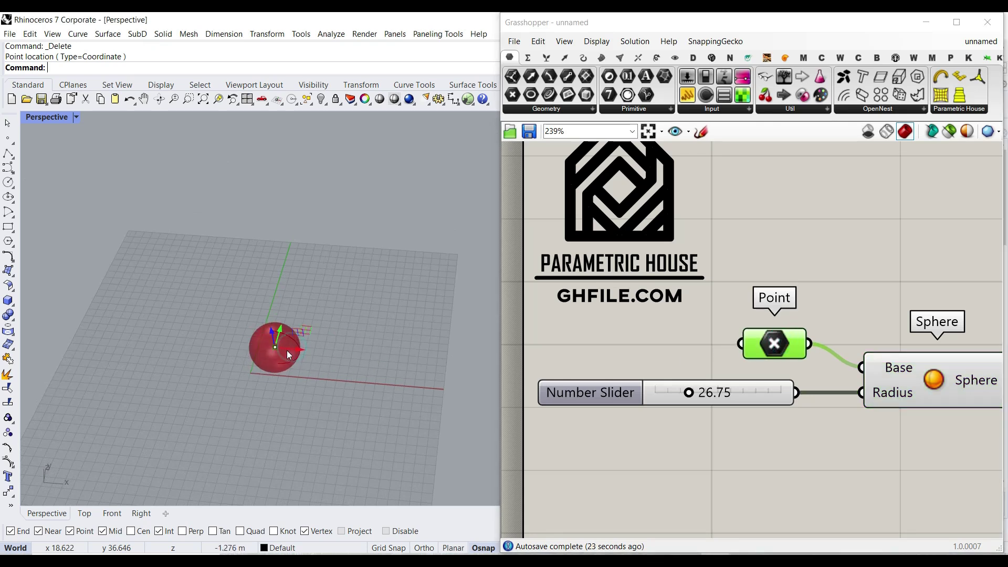
{"action": "left_click_drag", "start_coordinate": [688, 393], "coordinate": [725, 392]}
{"action": "left_click", "coordinate": [697, 459]}
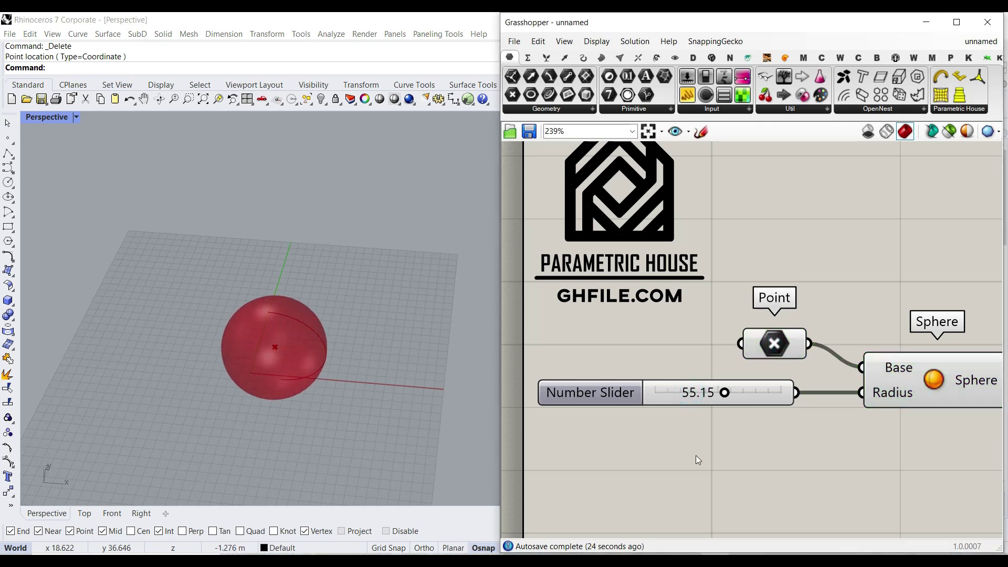
Place an Isotrim component beside the Sphere component
{"action": "scroll", "coordinate": [180, 350], "scroll_direction": "up", "scroll_amount": 4}
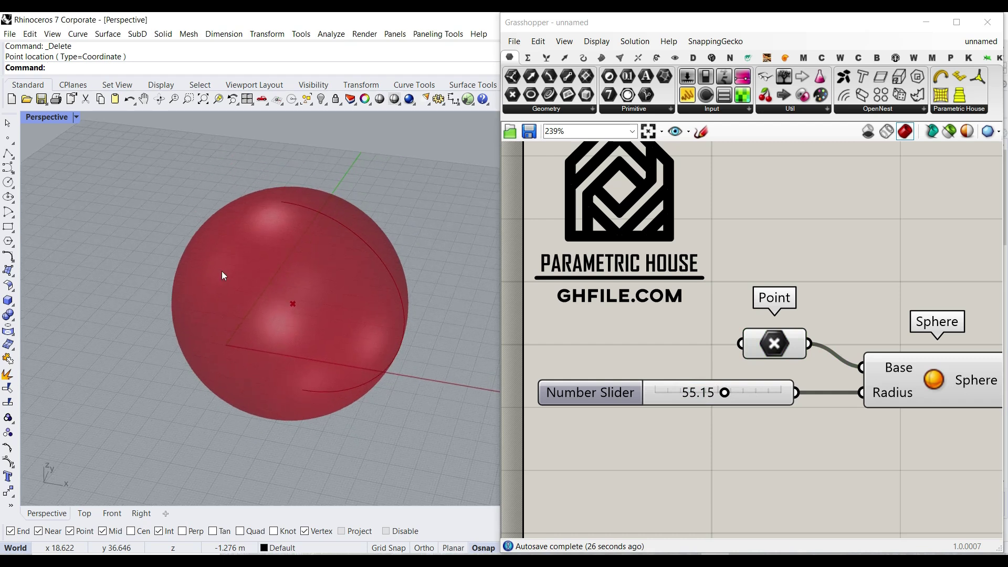
{"action": "right_click_drag", "start_coordinate": [939, 408], "coordinate": [708, 379]}
{"action": "left_click", "coordinate": [689, 372]}
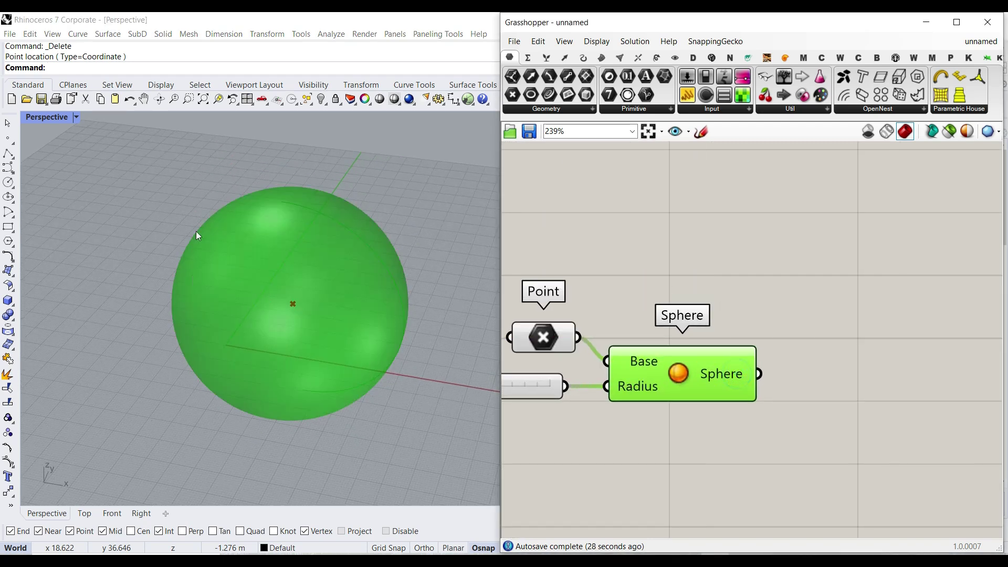
{"action": "right_click_drag", "start_coordinate": [234, 335], "coordinate": [394, 349]}
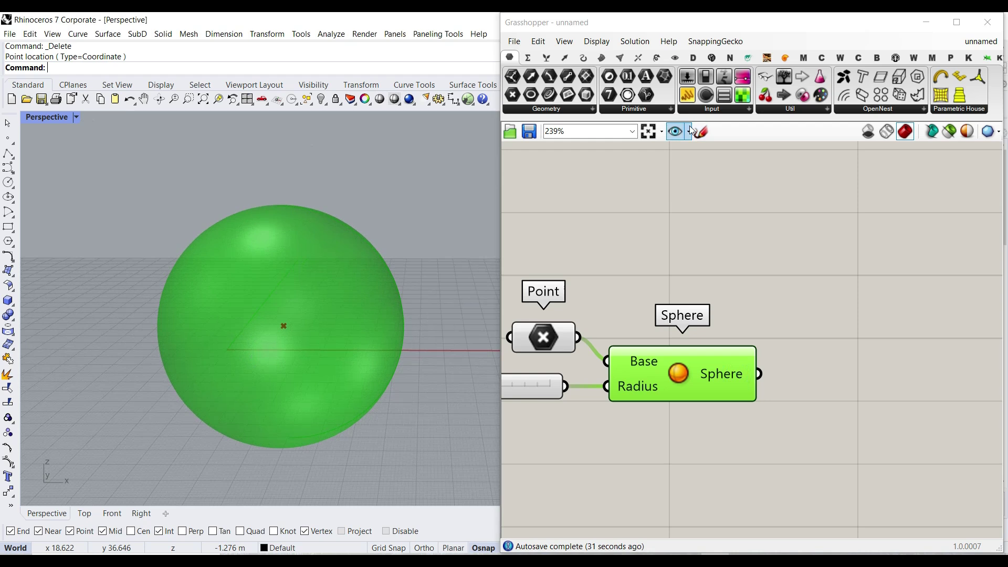
{"action": "left_click", "coordinate": [603, 59]}
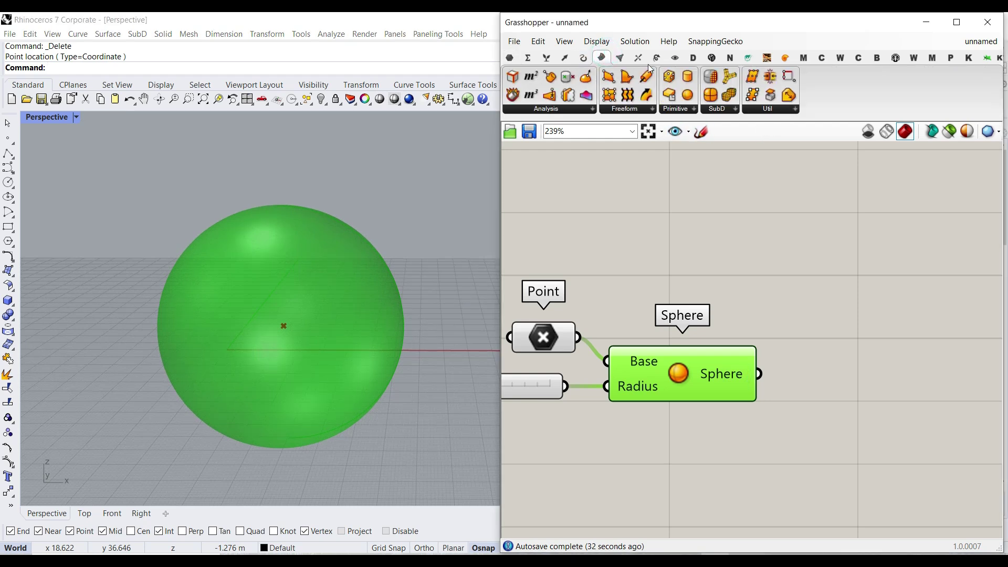
{"action": "left_click", "coordinate": [796, 109]}
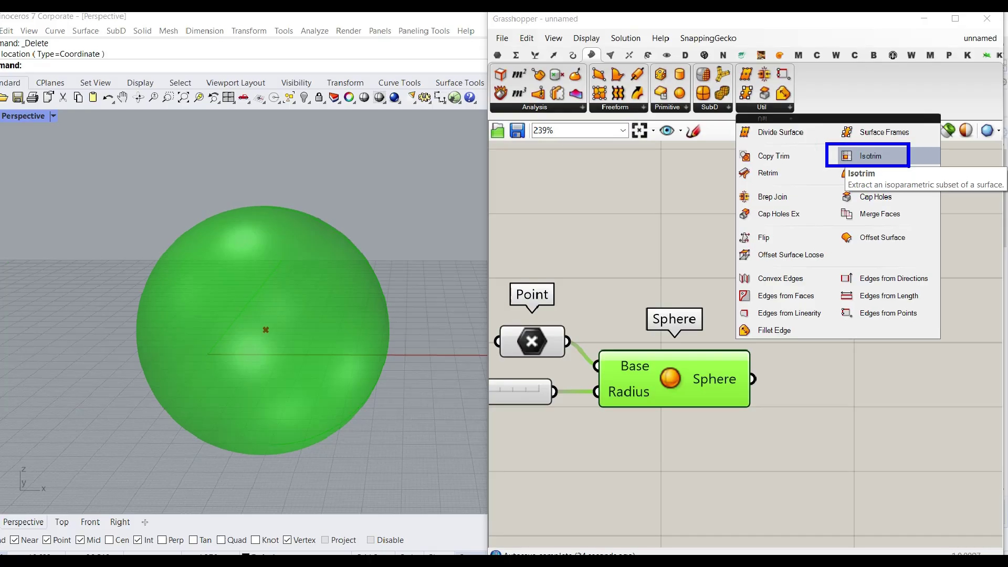
{"action": "left_click", "coordinate": [583, 60]}
{"action": "left_click", "coordinate": [869, 154]}
{"action": "left_click", "coordinate": [883, 368]}
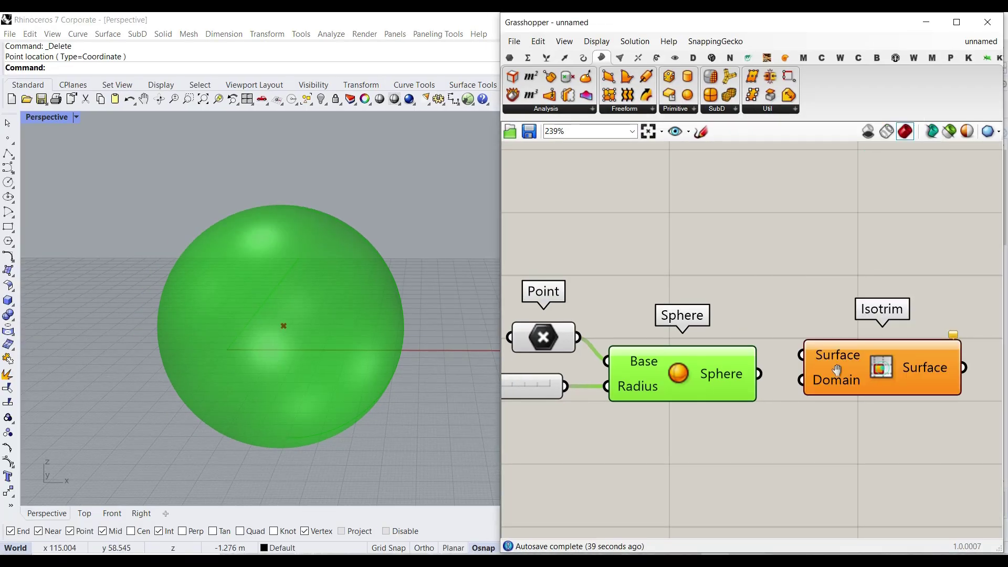
Connect the Sphere output to the Isotrim's Surface input and reparameterize that input
{"action": "right_click_drag", "start_coordinate": [746, 374], "coordinate": [648, 306]}
{"action": "left_click_drag", "start_coordinate": [751, 324], "coordinate": [831, 323]}
{"action": "scroll", "coordinate": [782, 321], "scroll_direction": "up", "scroll_amount": 2}
{"action": "right_click", "coordinate": [807, 295]}
{"action": "left_click", "coordinate": [834, 426]}
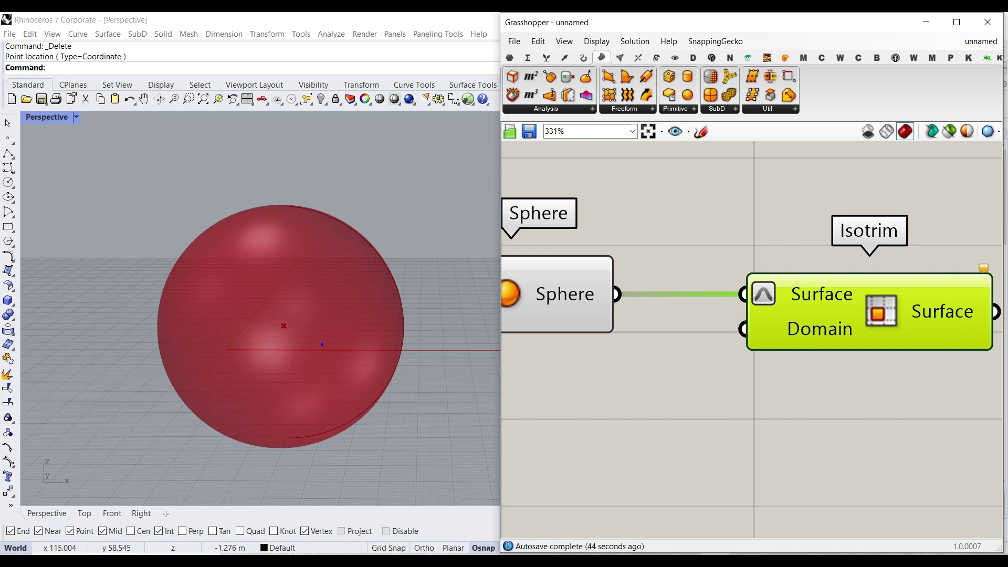
{"action": "mouse_move", "coordinate": [242, 315]}
{"action": "left_mouse_down"}
{"action": "mouse_move", "coordinate": [161, 332]}
{"action": "mouse_move", "coordinate": [313, 380]}
{"action": "left_mouse_up"}
{"action": "left_click_drag", "start_coordinate": [280, 295], "coordinate": [276, 320]}
{"action": "mouse_move", "coordinate": [202, 282]}
{"action": "left_mouse_down"}
{"action": "mouse_move", "coordinate": [241, 318]}
{"action": "mouse_move", "coordinate": [233, 294]}
{"action": "mouse_move", "coordinate": [257, 287]}
{"action": "left_mouse_up"}
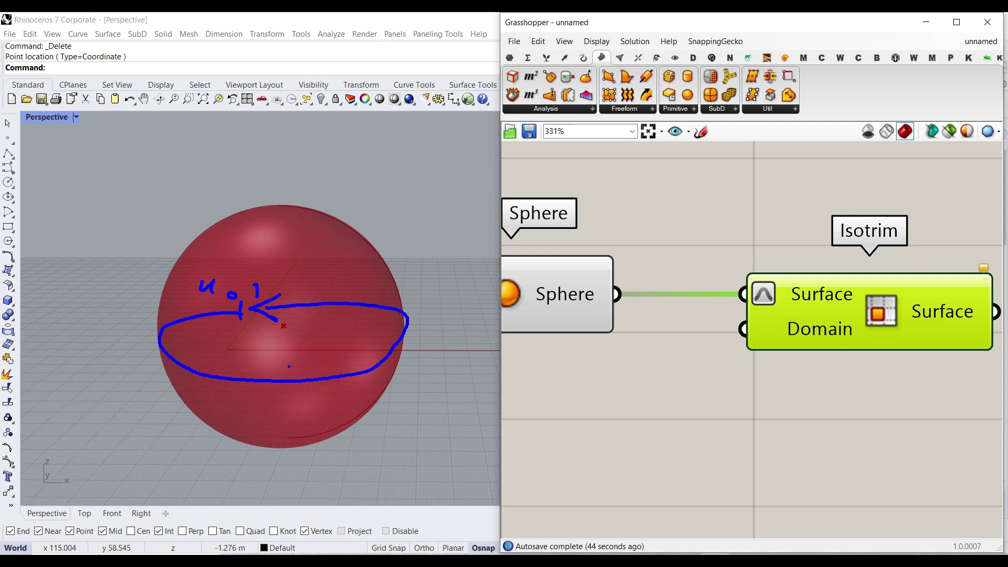
{"action": "mouse_move", "coordinate": [307, 330]}
{"action": "left_mouse_down"}
{"action": "mouse_move", "coordinate": [315, 428]}
{"action": "mouse_move", "coordinate": [222, 295]}
{"action": "left_mouse_up"}
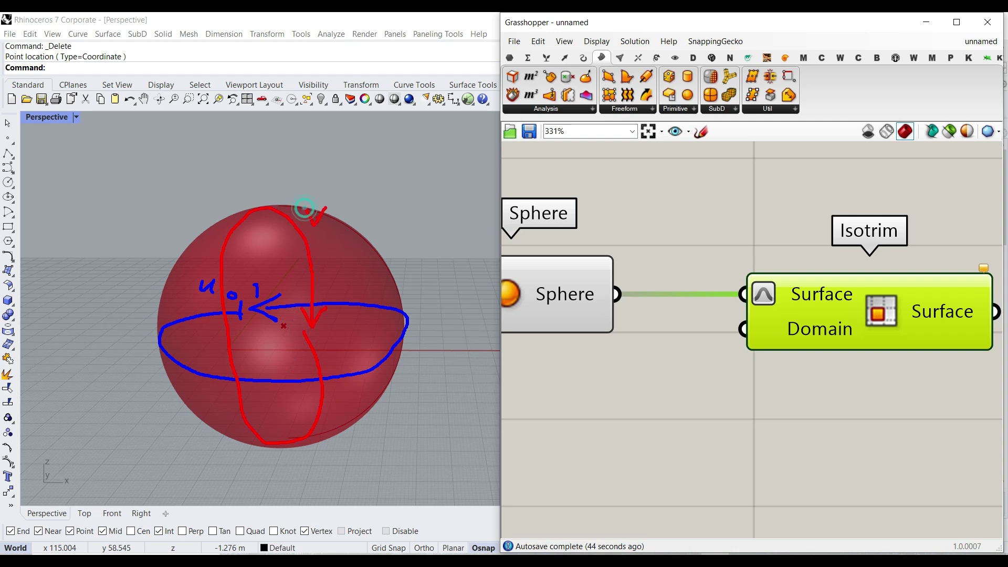
{"action": "left_click", "coordinate": [296, 329]}
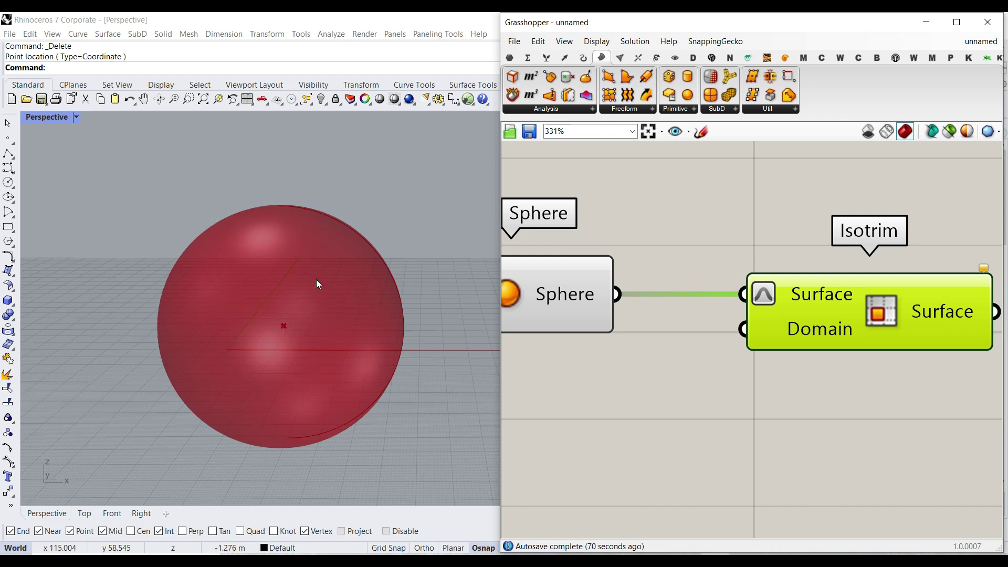
Place a Construct Domain² component below the Isotrim and connect its 2D Domain output to the Isotrim's Domain input
{"action": "scroll", "coordinate": [773, 317], "scroll_direction": "down", "scroll_amount": 3}
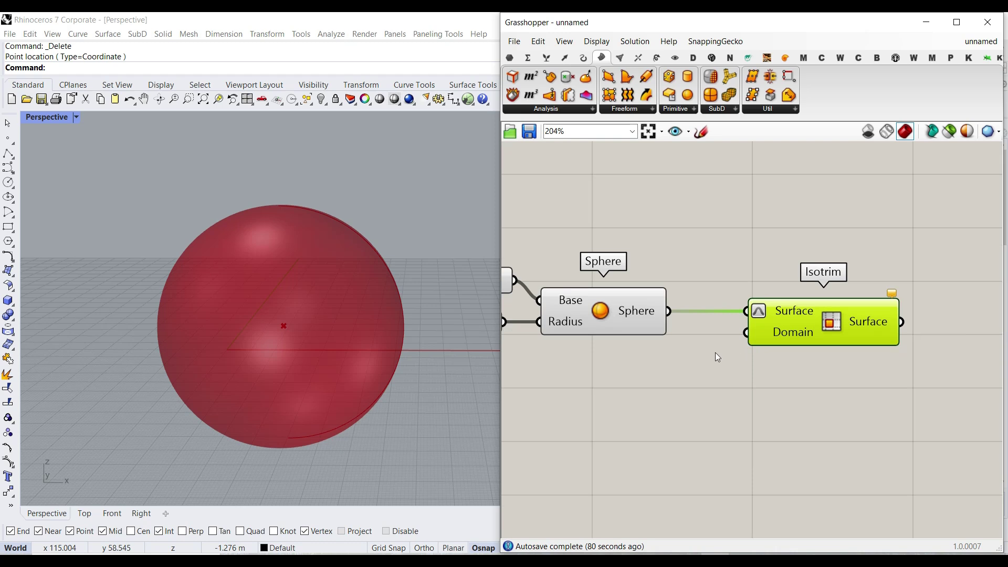
{"action": "left_click", "coordinate": [528, 57]}
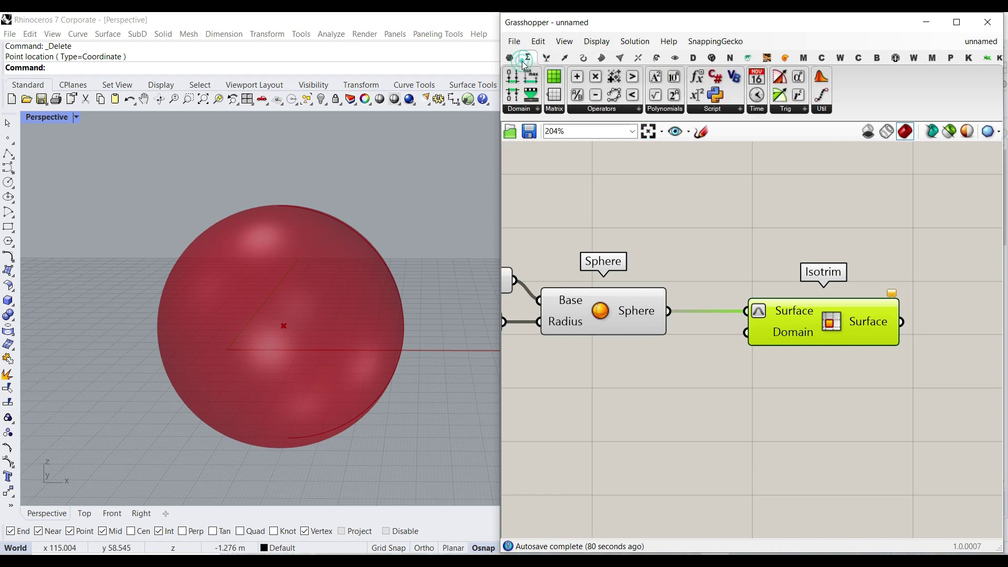
{"action": "left_click", "coordinate": [523, 110]}
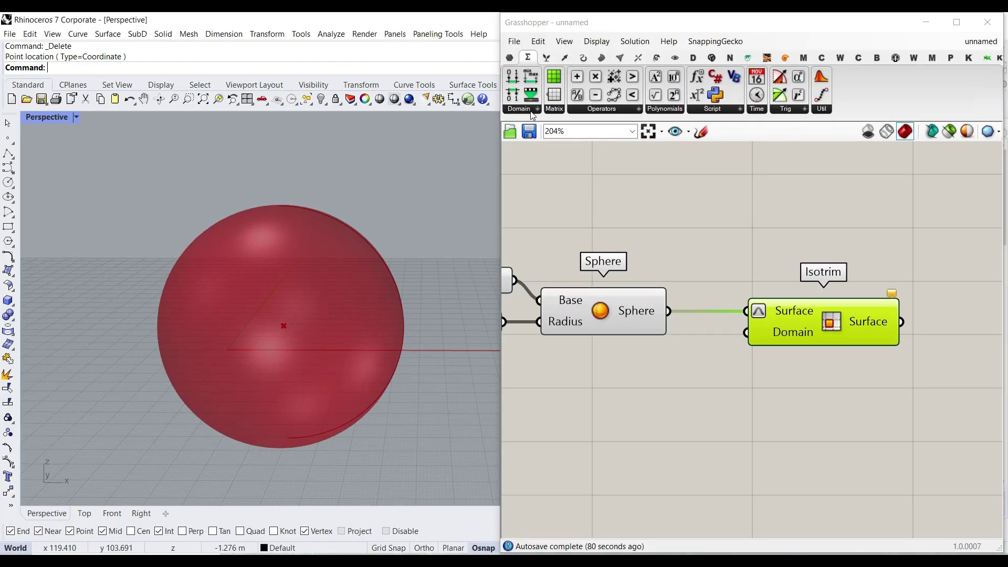
{"action": "left_click", "coordinate": [529, 109]}
{"action": "left_click", "coordinate": [548, 280]}
{"action": "left_click", "coordinate": [675, 421]}
{"action": "right_click_drag", "start_coordinate": [743, 428], "coordinate": [733, 372]}
{"action": "left_click_drag", "start_coordinate": [732, 372], "coordinate": [764, 278]}
{"action": "mouse_move", "coordinate": [765, 279]}
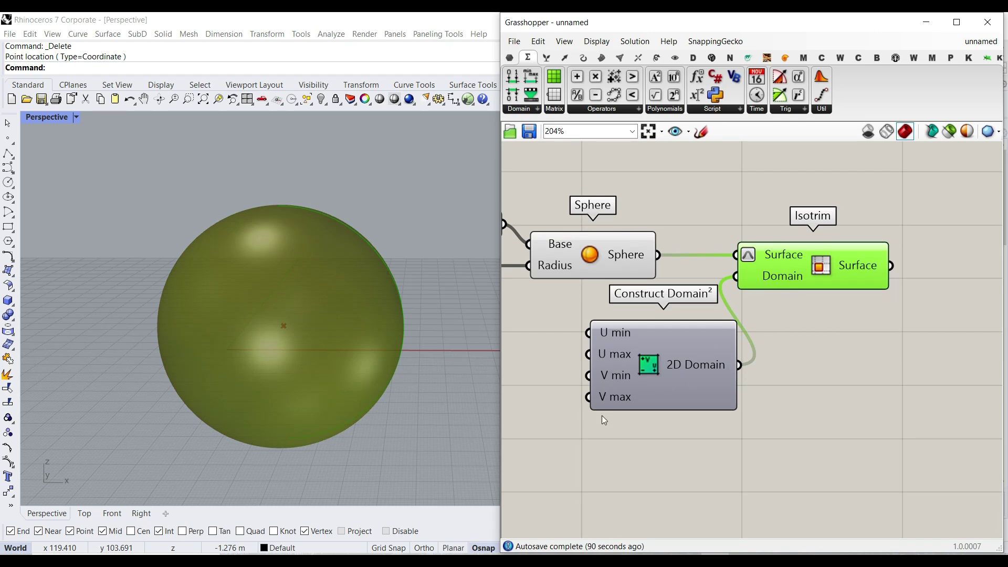
Shift the Isotrim and Construct Domain² components farther from the Sphere and add a 0.233 number slider in the gap
{"action": "left_click_drag", "start_coordinate": [817, 421], "coordinate": [703, 249]}
{"action": "left_click_drag", "start_coordinate": [791, 260], "coordinate": [910, 260]}
{"action": "left_click", "coordinate": [592, 361]}
{"action": "scroll", "coordinate": [588, 364], "scroll_direction": "up", "scroll_amount": 2}
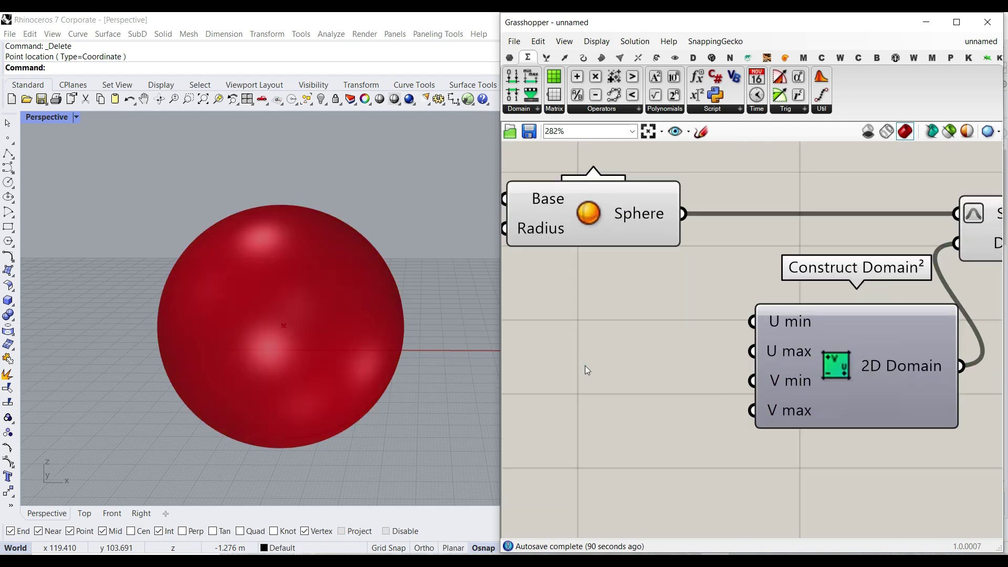
{"action": "double_click", "coordinate": [584, 365]}
{"action": "type", "text": "0.233"}
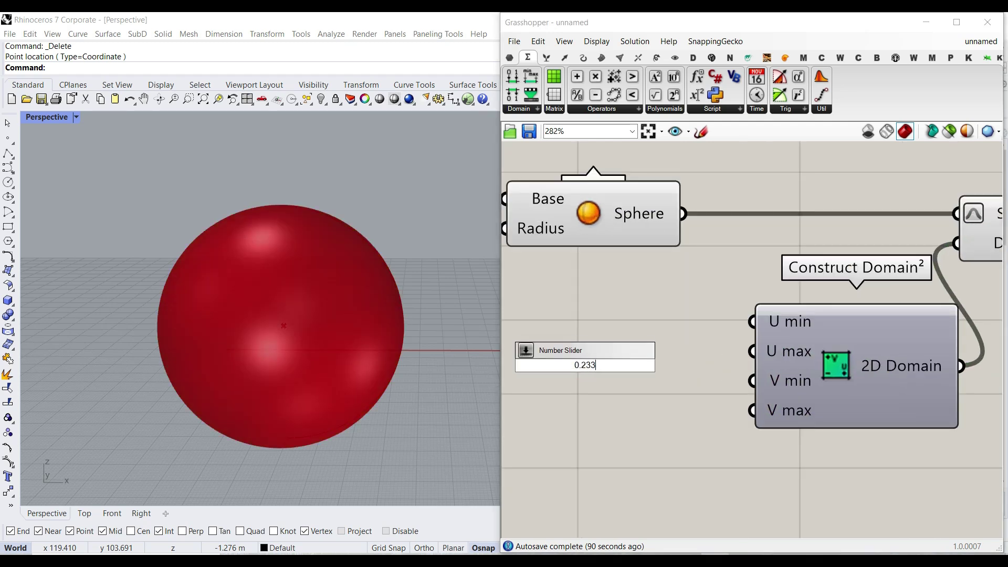
{"action": "key", "text": "Return"}
Hide the Sphere component's preview and connect the 0.233 slider to the U min input of Construct Domain²
{"action": "scroll", "coordinate": [834, 223], "scroll_direction": "down", "scroll_amount": 5}
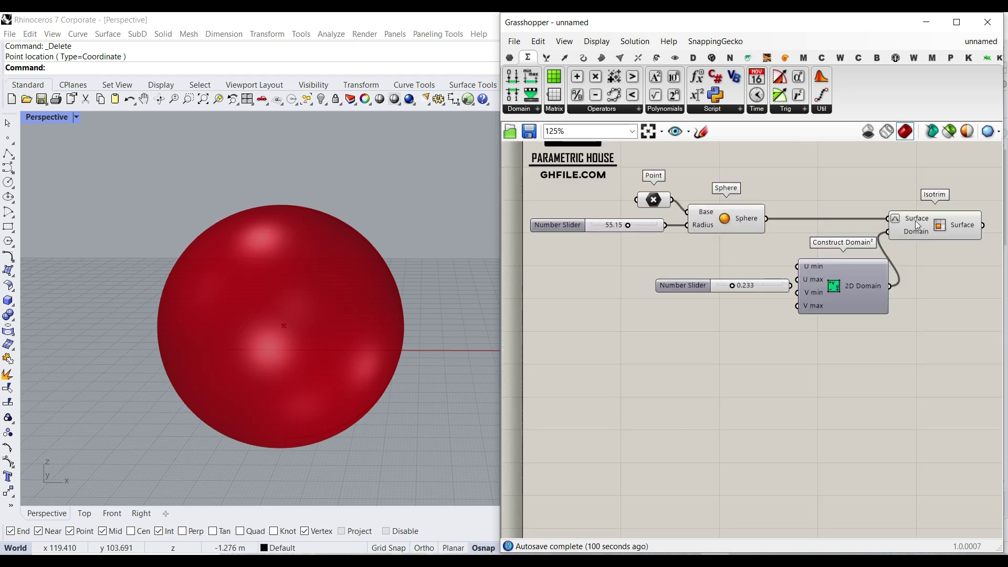
{"action": "right_click", "coordinate": [738, 224]}
{"action": "left_click", "coordinate": [739, 242]}
{"action": "scroll", "coordinate": [777, 288], "scroll_direction": "up", "scroll_amount": 4}
{"action": "left_click_drag", "start_coordinate": [781, 292], "coordinate": [827, 255]}
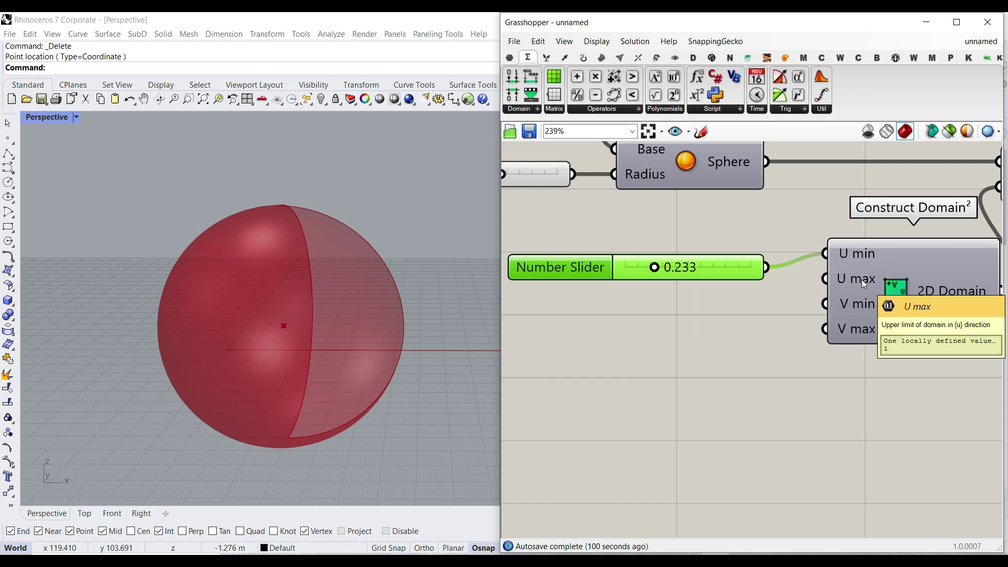
Lower the domain slider to 0.000 and move its connection from U min to V min
{"action": "right_click_drag", "start_coordinate": [346, 340], "coordinate": [464, 326]}
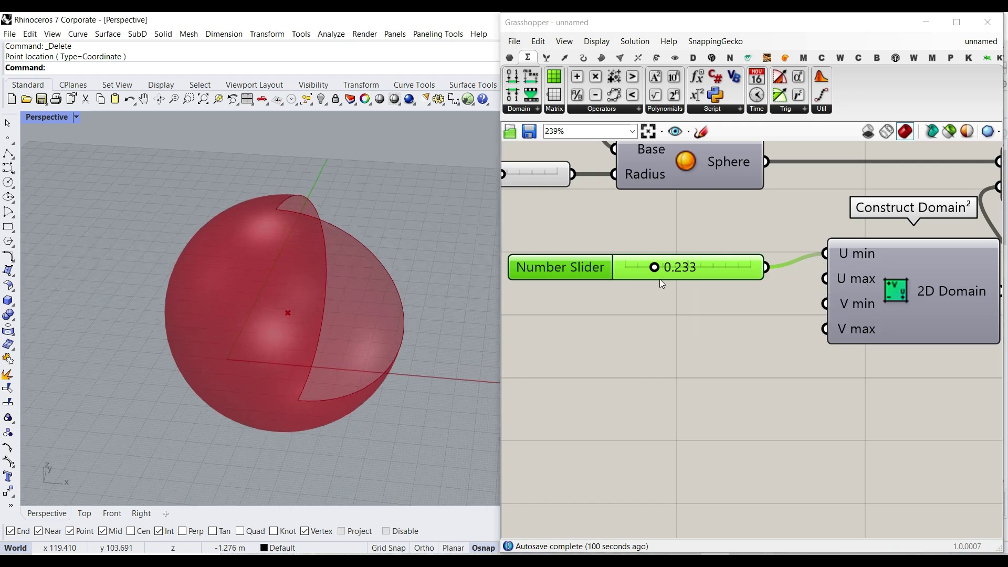
{"action": "left_click_drag", "start_coordinate": [653, 270], "coordinate": [624, 270]}
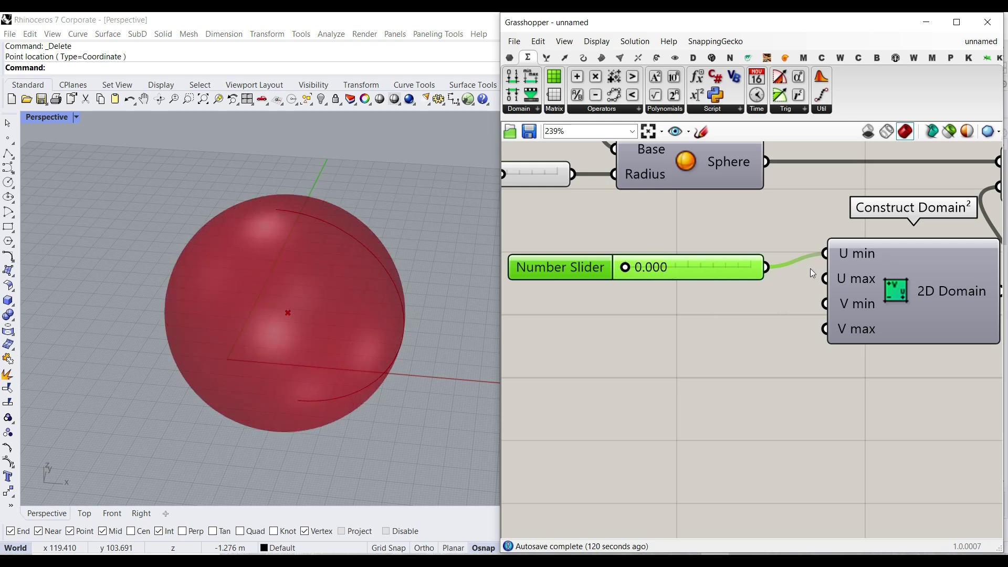
{"action": "left_click_drag", "start_coordinate": [787, 264], "coordinate": [743, 322], "text": "ctrl"}
{"action": "left_click", "coordinate": [754, 384]}
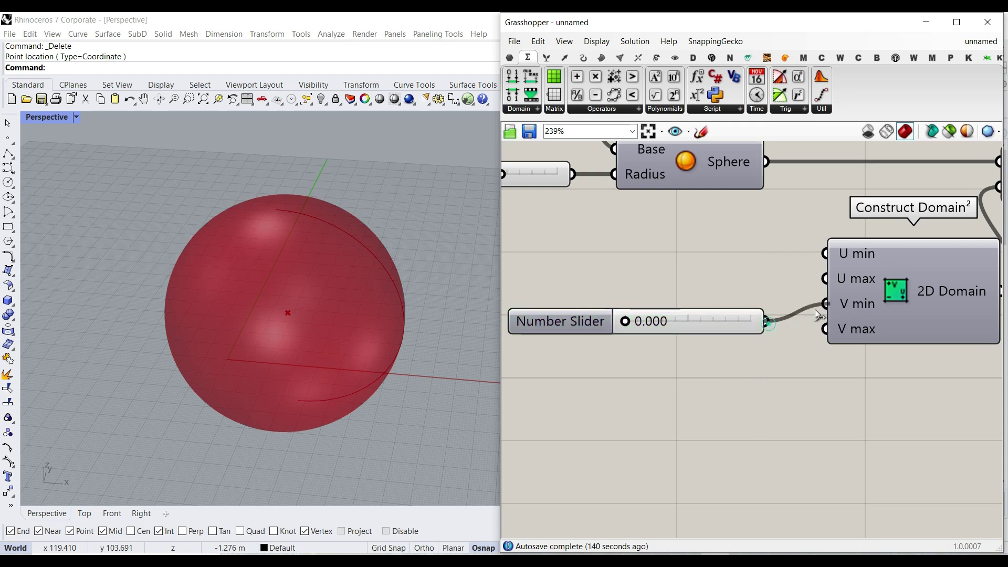
Raise the V min slider past 0.184 until a wide cap is trimmed off the underside of the sphere
{"action": "left_click_drag", "start_coordinate": [630, 326], "coordinate": [688, 323]}
{"action": "right_click_drag", "start_coordinate": [299, 372], "coordinate": [288, 322]}
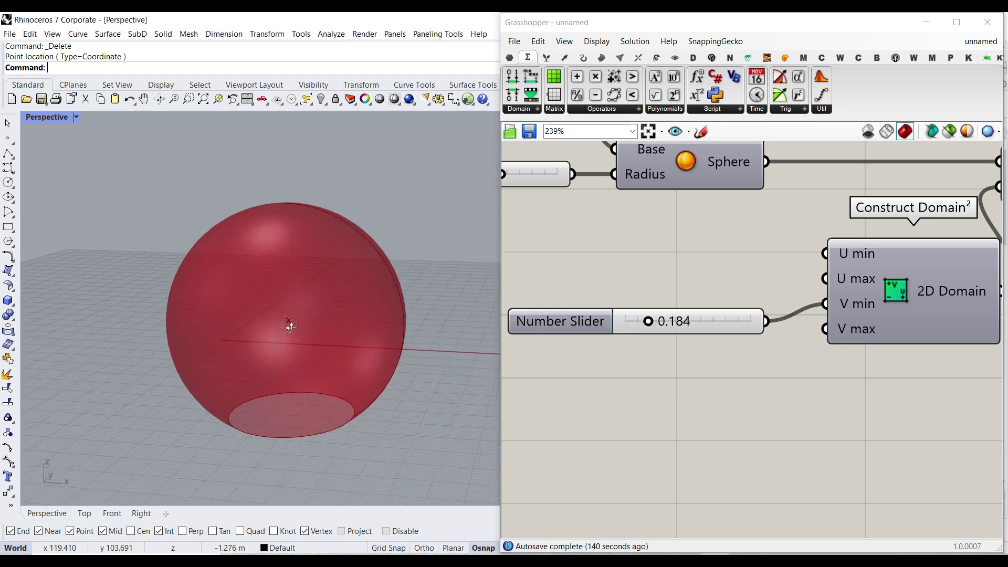
{"action": "mouse_move", "coordinate": [648, 324]}
{"action": "left_mouse_down"}
{"action": "mouse_move", "coordinate": [661, 323]}
{"action": "mouse_move", "coordinate": [651, 322]}
{"action": "left_mouse_up"}
{"action": "right_click_drag", "start_coordinate": [358, 368], "coordinate": [293, 356]}
{"action": "mouse_move", "coordinate": [652, 322]}
{"action": "left_mouse_down"}
{"action": "mouse_move", "coordinate": [707, 323]}
{"action": "mouse_move", "coordinate": [668, 321]}
{"action": "left_mouse_up"}
{"action": "scroll", "coordinate": [651, 336], "scroll_direction": "down", "scroll_amount": 5}
{"action": "scroll", "coordinate": [930, 251], "scroll_direction": "up", "scroll_amount": 4}
Bake the Isotrim's trimmed surface into Rhino to inspect the dome, and undo the bake
{"action": "right_click", "coordinate": [761, 298]}
{"action": "left_click", "coordinate": [779, 316]}
{"action": "left_click", "coordinate": [791, 440]}
{"action": "right_click_drag", "start_coordinate": [263, 403], "coordinate": [364, 431]}
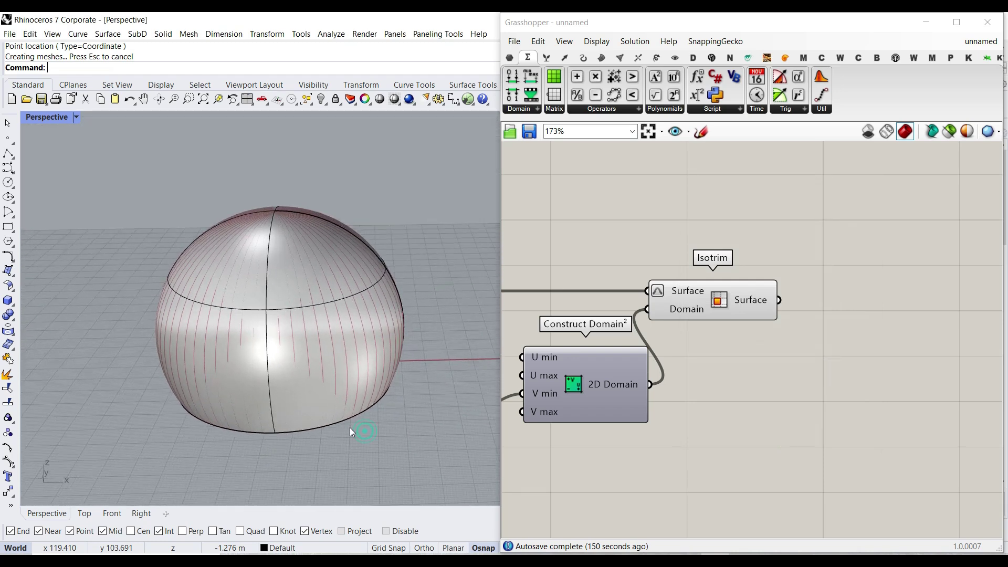
{"action": "key", "text": "ctrl+z"}
Place a TriRemesh component beside the Isotrim and connect the Isotrim's Surface output to its Geometry input
{"action": "right_click_drag", "start_coordinate": [773, 350], "coordinate": [638, 388]}
{"action": "scroll", "coordinate": [667, 368], "scroll_direction": "up", "scroll_amount": 3}
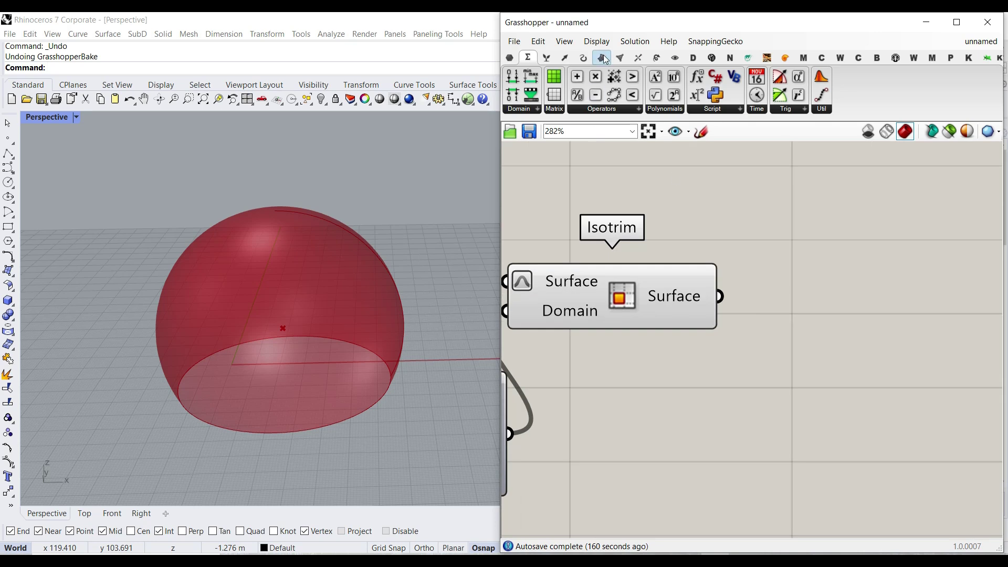
{"action": "left_click", "coordinate": [620, 58]}
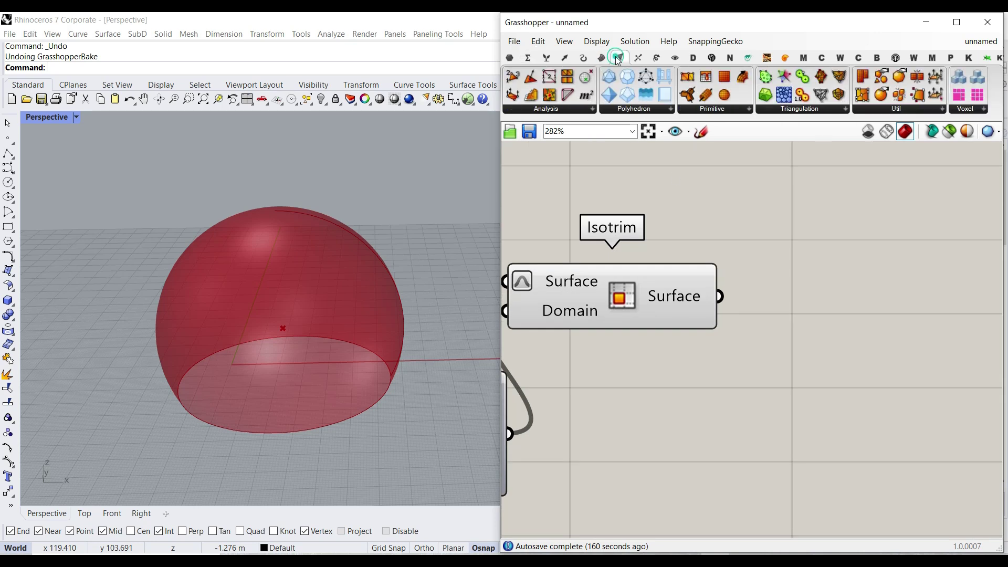
{"action": "left_click", "coordinate": [826, 110]}
{"action": "left_click", "coordinate": [827, 397]}
{"action": "left_click", "coordinate": [881, 365]}
{"action": "right_click_drag", "start_coordinate": [731, 331], "coordinate": [666, 345]}
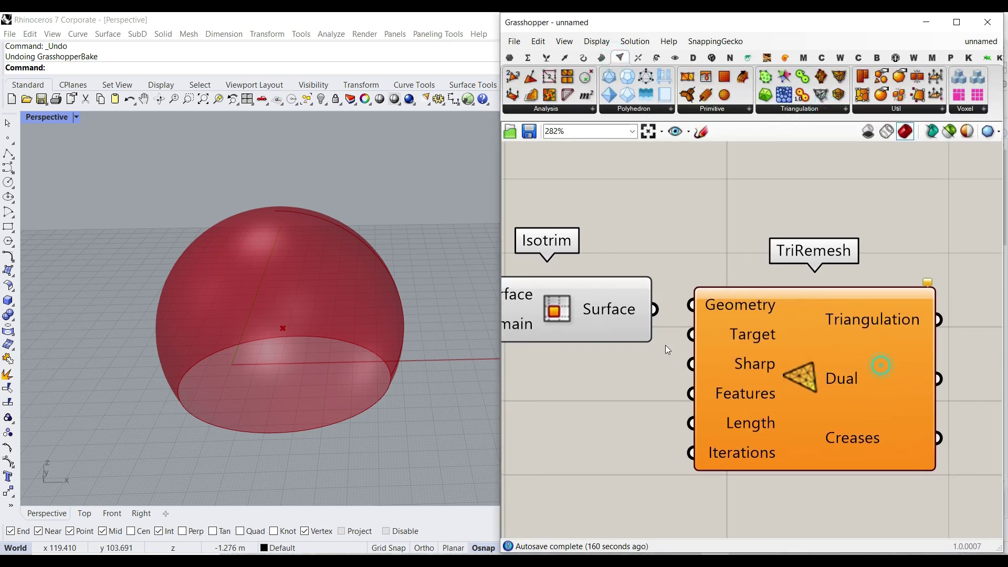
{"action": "left_click_drag", "start_coordinate": [655, 309], "coordinate": [692, 305]}
{"action": "left_click_drag", "start_coordinate": [777, 367], "coordinate": [894, 371]}
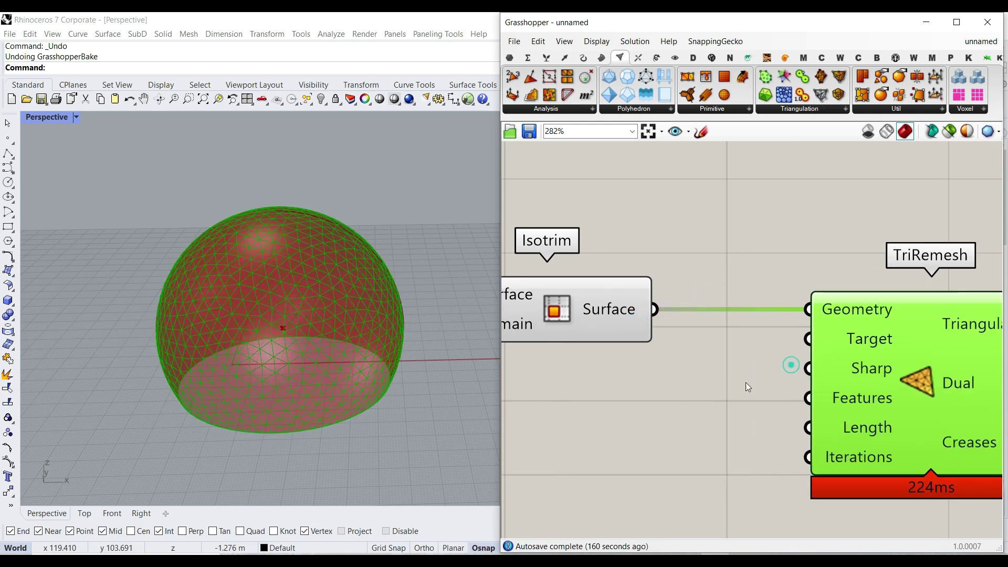
{"action": "left_click", "coordinate": [738, 382]}
Hide the Isotrim's preview and move the TriRemesh component slightly farther away from it
{"action": "right_click", "coordinate": [562, 300]}
{"action": "left_click", "coordinate": [590, 320]}
{"action": "scroll", "coordinate": [616, 405], "scroll_direction": "down", "scroll_amount": 3}
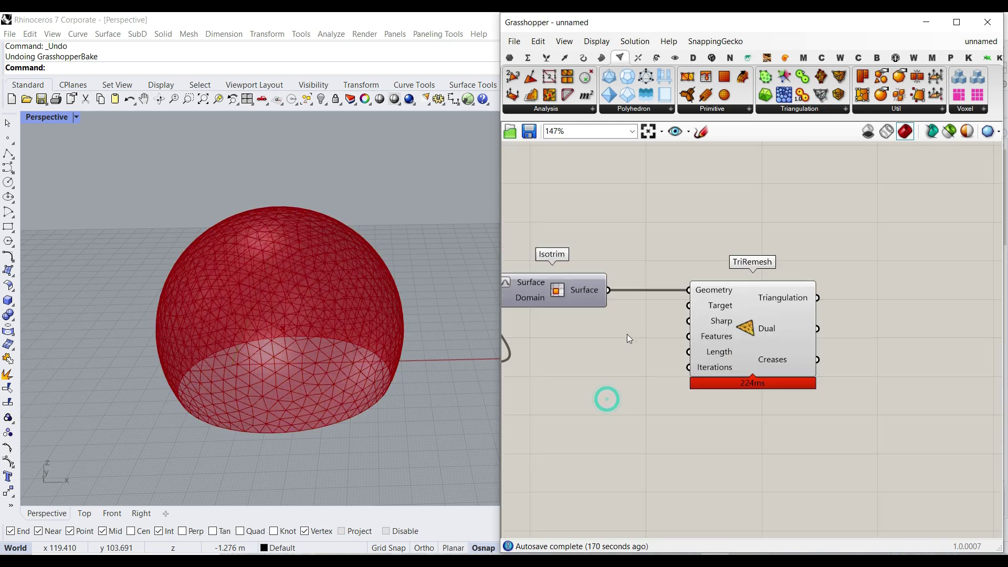
{"action": "left_click_drag", "start_coordinate": [777, 342], "coordinate": [813, 343]}
Feed the TriRemesh Length input with a new 2.22 number slider and raise its value to 10.00
{"action": "scroll", "coordinate": [751, 351], "scroll_direction": "up", "scroll_amount": 3}
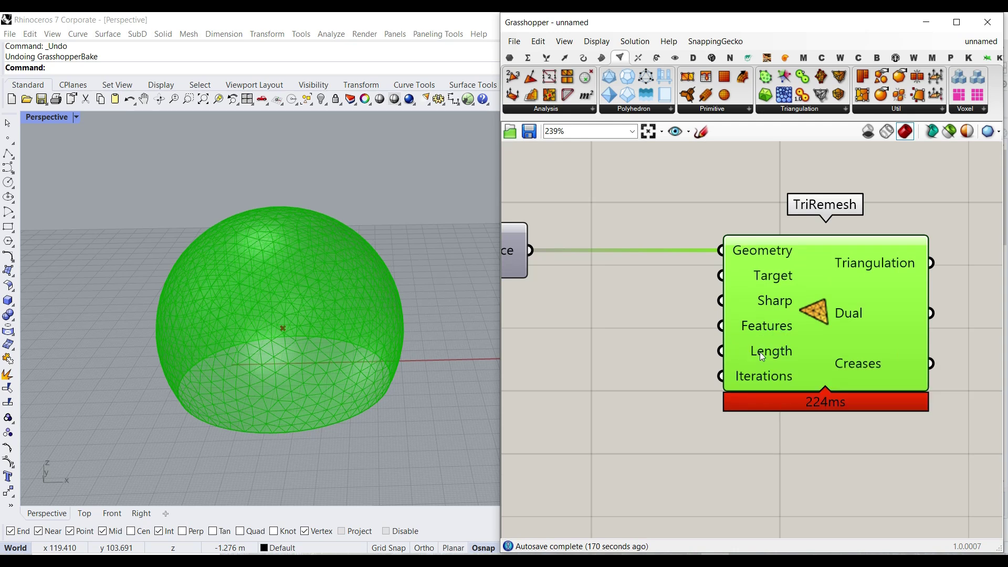
{"action": "right_click_drag", "start_coordinate": [647, 382], "coordinate": [720, 386]}
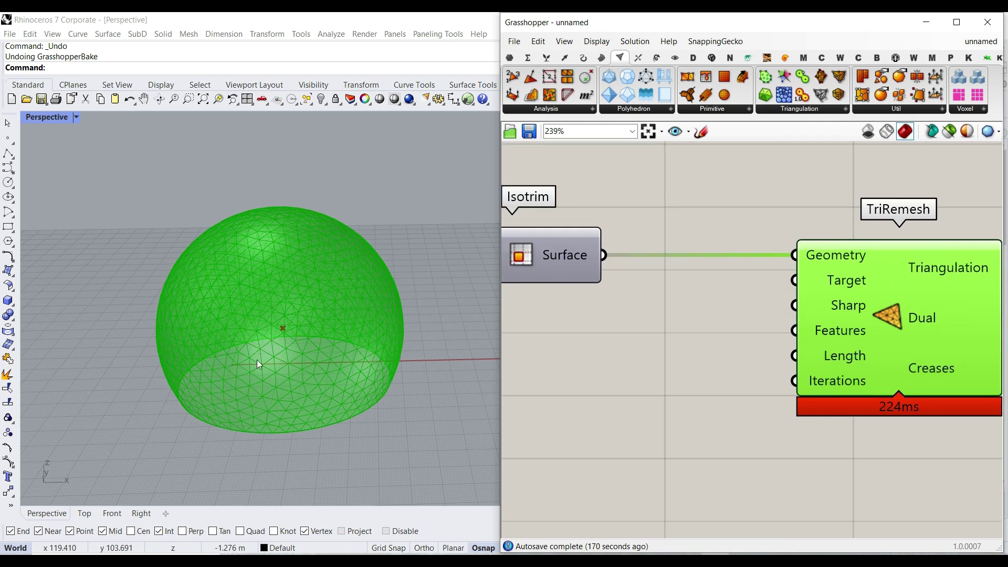
{"action": "scroll", "coordinate": [258, 363], "scroll_direction": "up", "scroll_amount": 3}
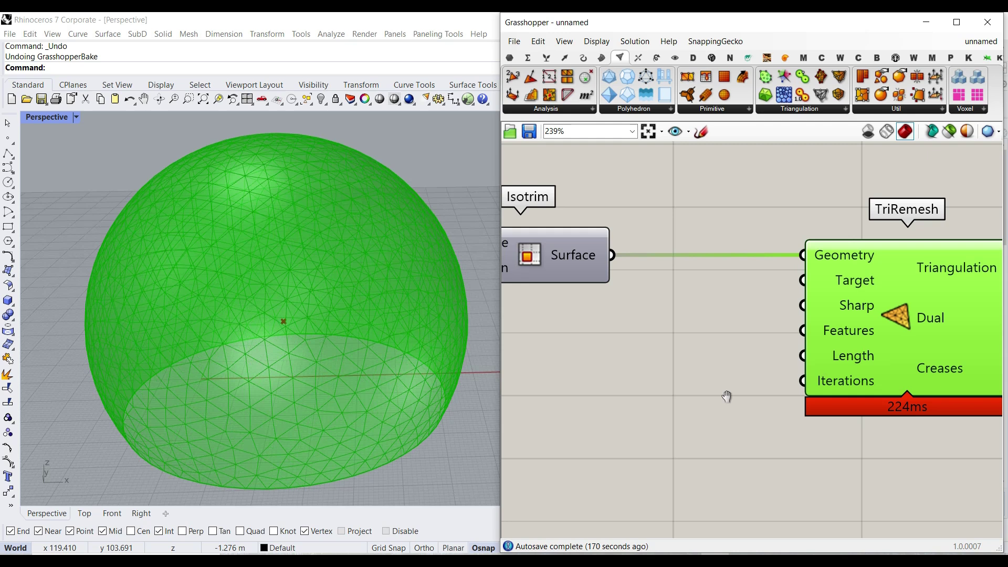
{"action": "double_click", "coordinate": [683, 399]}
{"action": "type", "text": "2.22"}
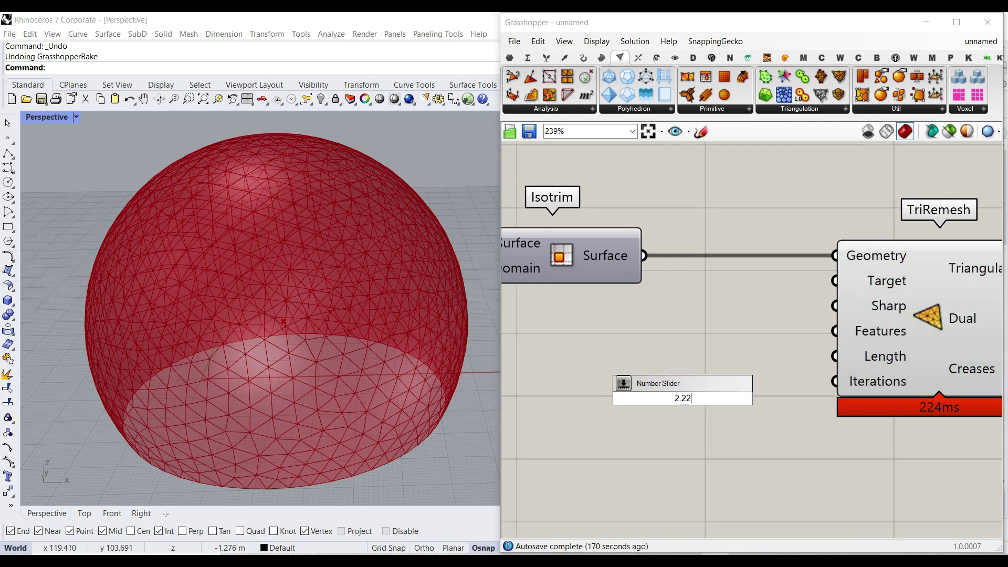
{"action": "key", "text": "Return"}
{"action": "left_click_drag", "start_coordinate": [782, 415], "coordinate": [762, 395]}
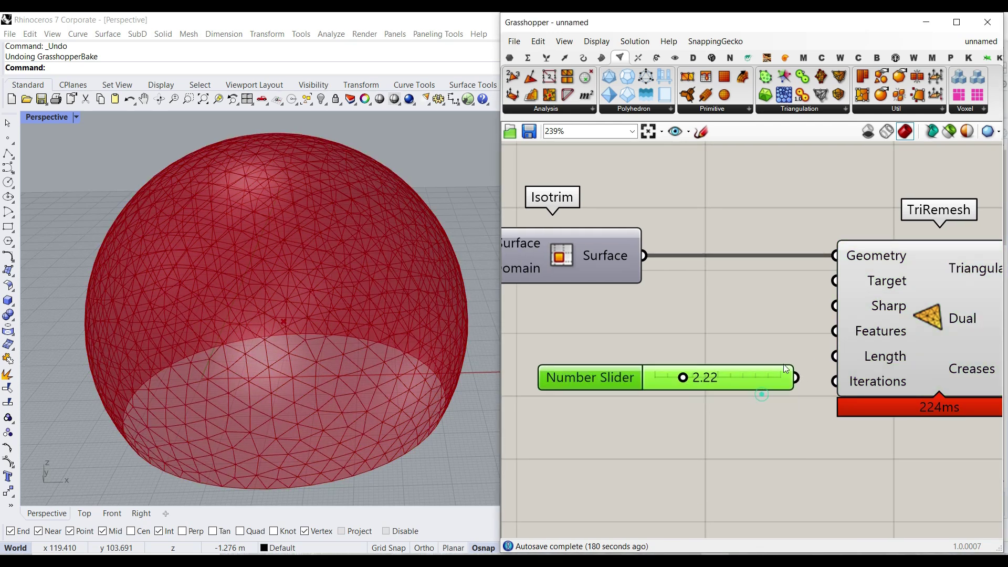
{"action": "left_click_drag", "start_coordinate": [684, 380], "coordinate": [807, 375]}
Set the Length slider's numeric domain to a minimum of 10.00 and a maximum of 40.00
{"action": "double_click", "coordinate": [603, 382]}
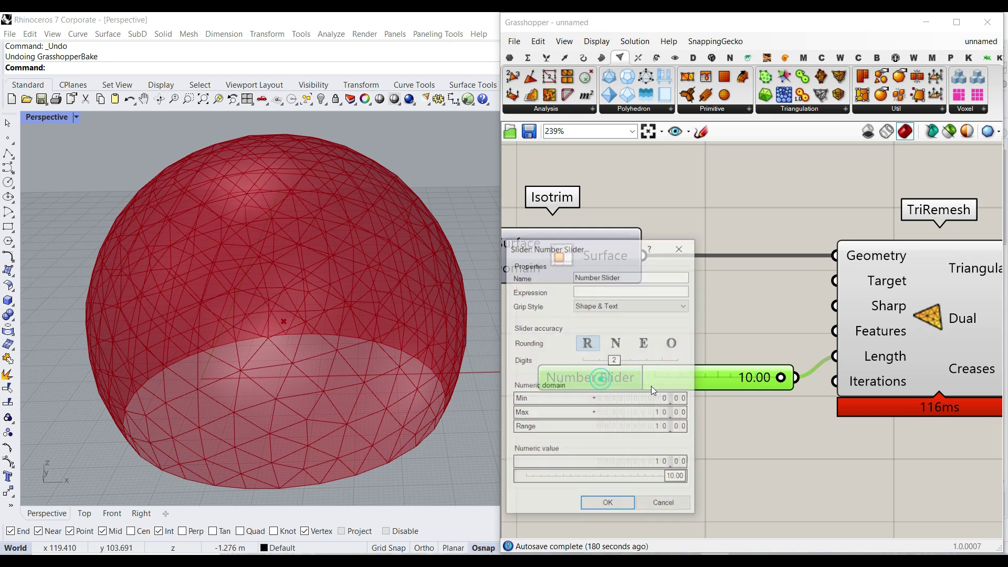
{"action": "left_click_drag", "start_coordinate": [657, 414], "coordinate": [669, 383]}
{"action": "double_click", "coordinate": [660, 402]}
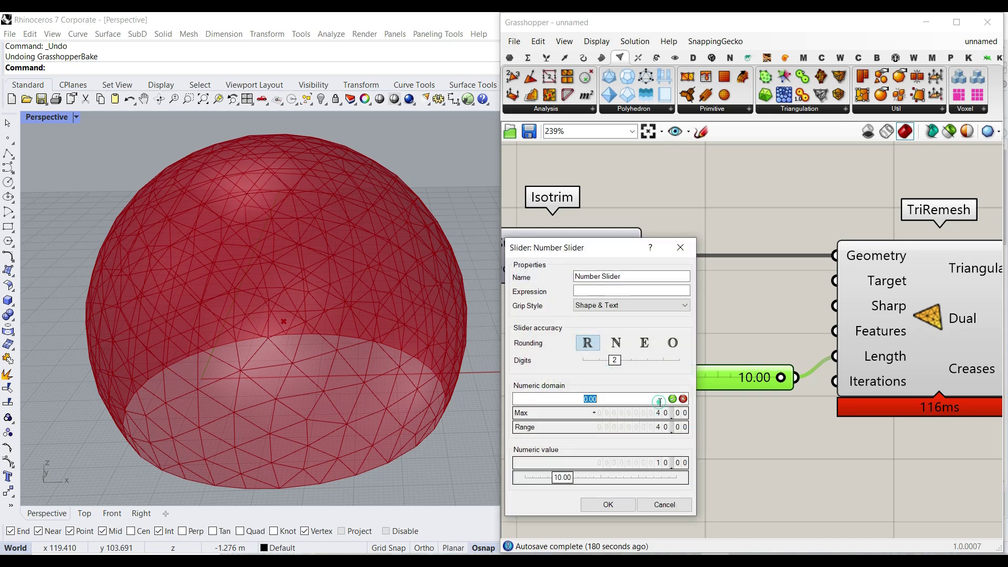
{"action": "left_click", "coordinate": [608, 504]}
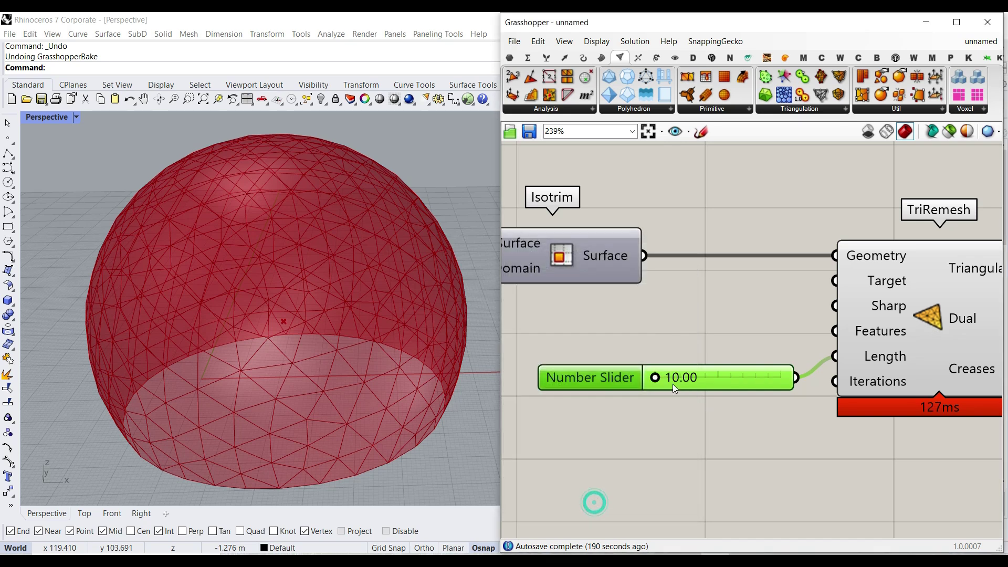
Raise the TriRemesh Length slider to 20.52 to enlarge the triangles on the dome
{"action": "left_click_drag", "start_coordinate": [655, 378], "coordinate": [711, 378]}
{"action": "scroll", "coordinate": [334, 314], "scroll_direction": "down", "scroll_amount": 4}
{"action": "mouse_move", "coordinate": [335, 314]}
{"action": "right_mouse_down"}
{"action": "mouse_move", "coordinate": [392, 385]}
{"action": "mouse_move", "coordinate": [391, 324]}
{"action": "mouse_move", "coordinate": [349, 321]}
{"action": "right_mouse_up"}
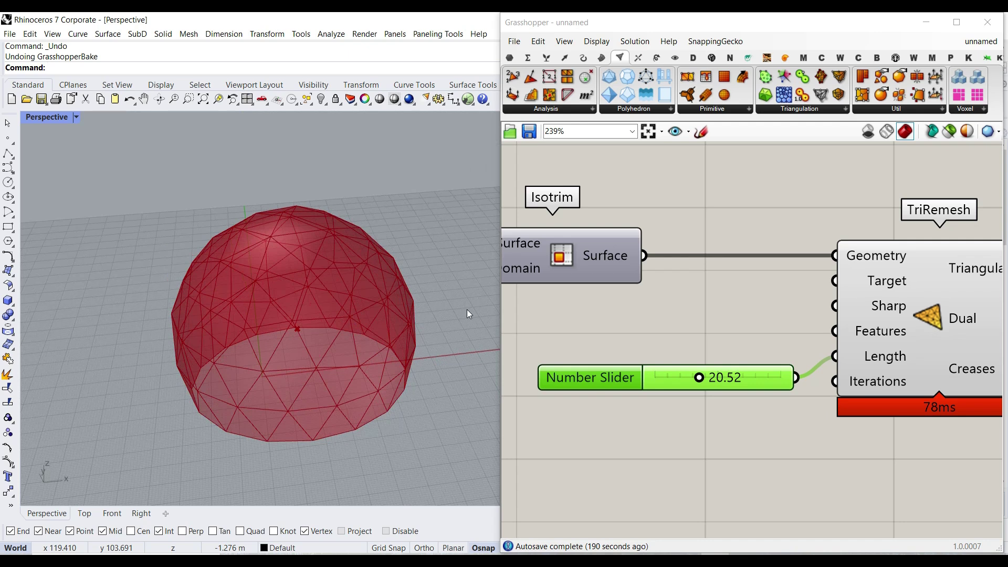
Bake the TriRemesh Triangulation output with default attributes to inspect the mesh, and undo the bake
{"action": "scroll", "coordinate": [761, 337], "scroll_direction": "down", "scroll_amount": 2}
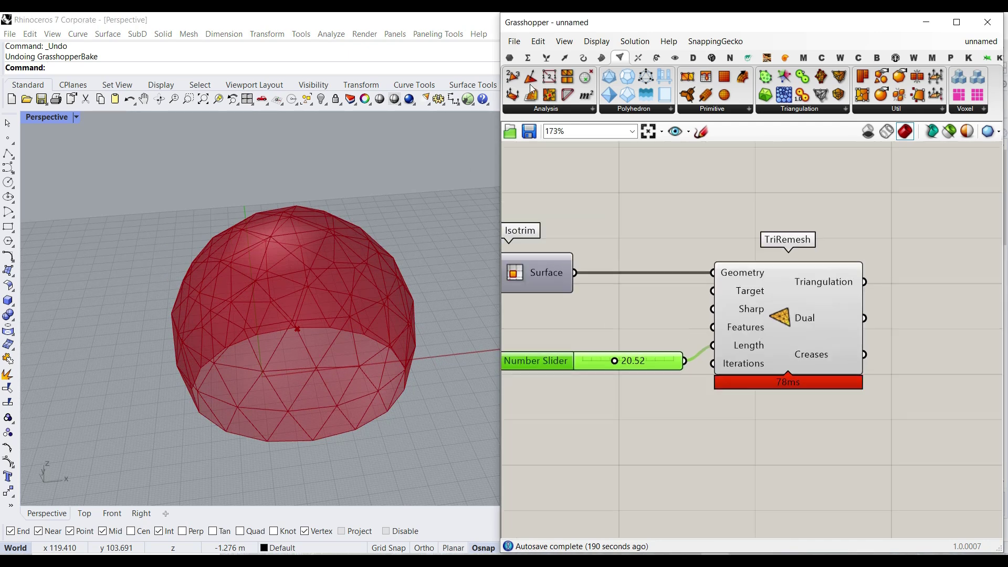
{"action": "scroll", "coordinate": [740, 309], "scroll_direction": "up", "scroll_amount": 3}
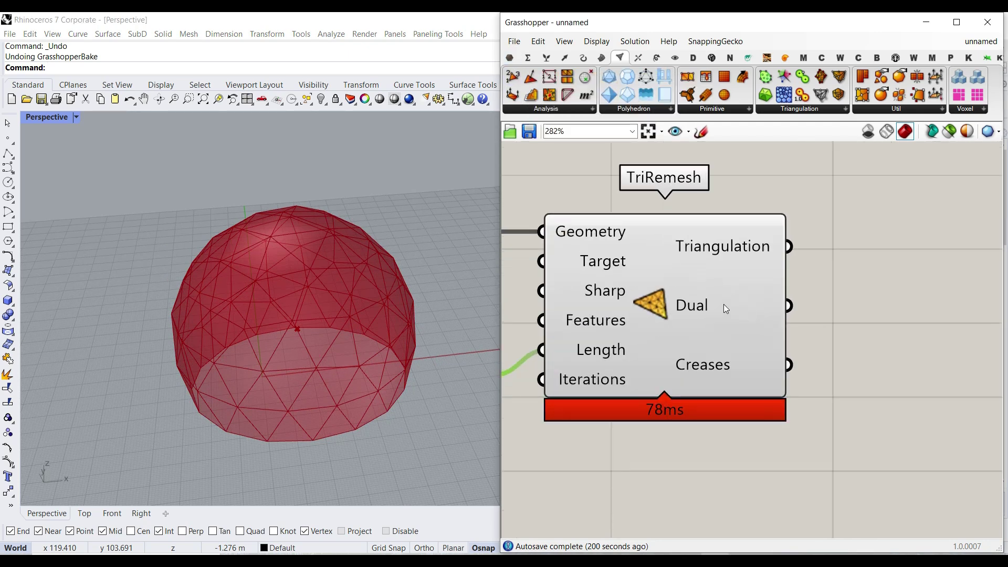
{"action": "mouse_move", "coordinate": [701, 308]}
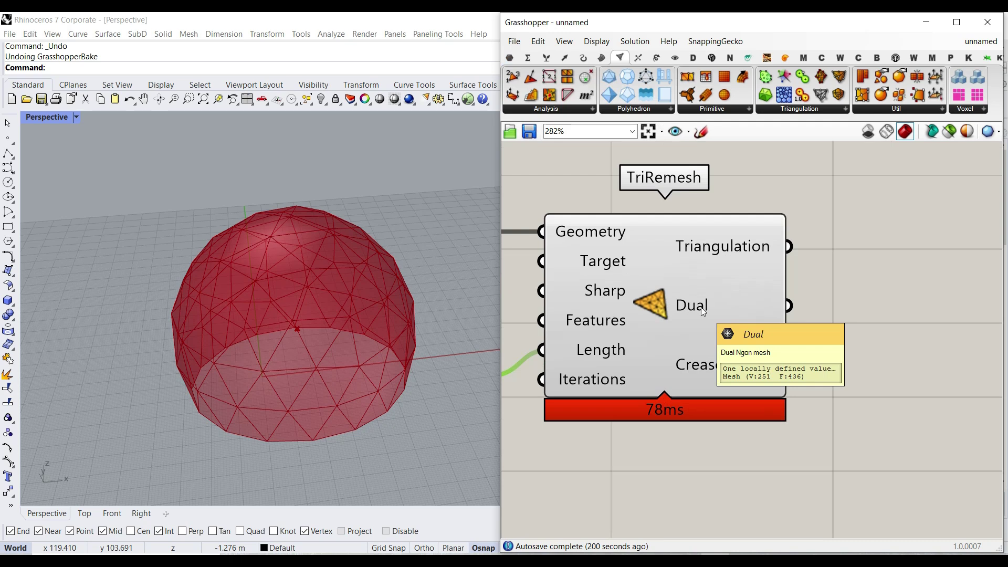
{"action": "right_click", "coordinate": [726, 242]}
{"action": "left_click", "coordinate": [749, 266]}
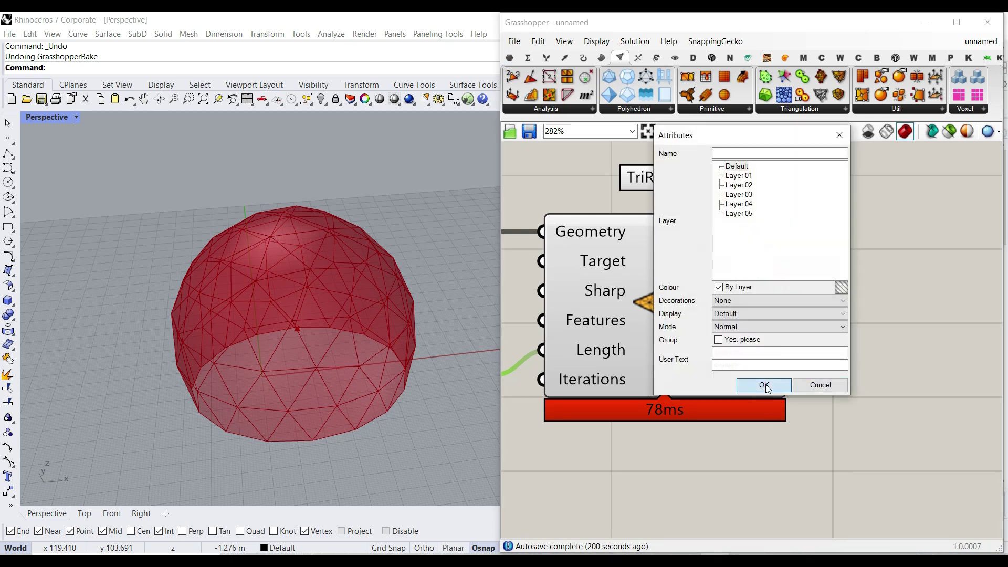
{"action": "left_click", "coordinate": [764, 385]}
{"action": "mouse_move", "coordinate": [302, 385]}
{"action": "right_mouse_down"}
{"action": "mouse_move", "coordinate": [437, 329]}
{"action": "mouse_move", "coordinate": [332, 386]}
{"action": "right_mouse_up"}
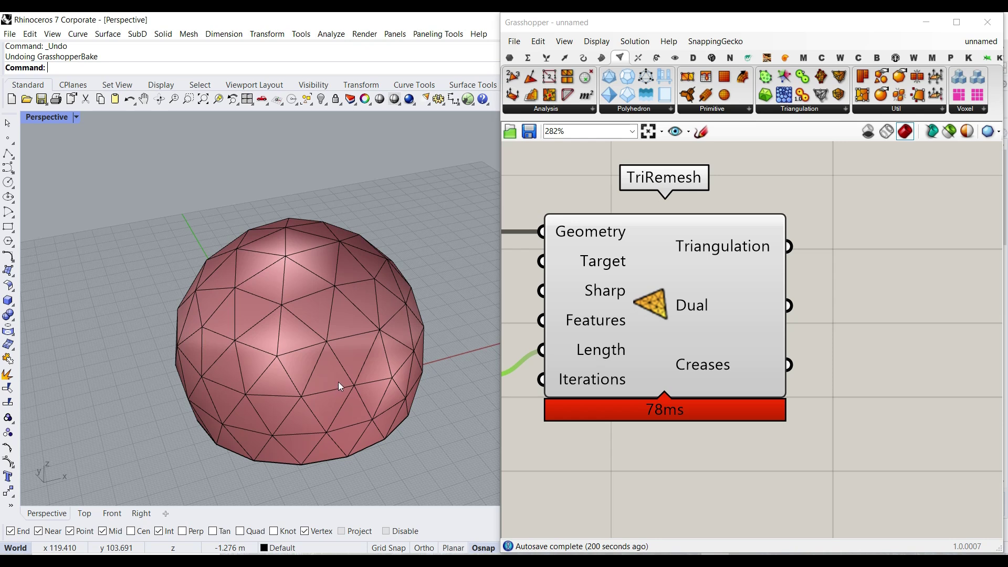
{"action": "key", "text": "ctrl+z"}
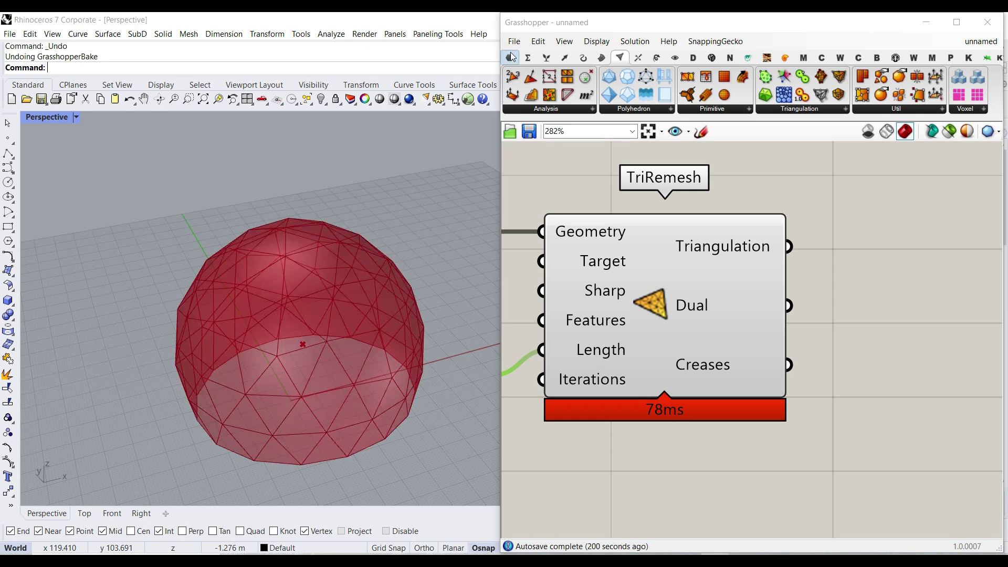
Place a Mesh parameter beside the TriRemesh component and connect the Dual output to it
{"action": "left_click", "coordinate": [509, 58]}
{"action": "left_click", "coordinate": [546, 109]}
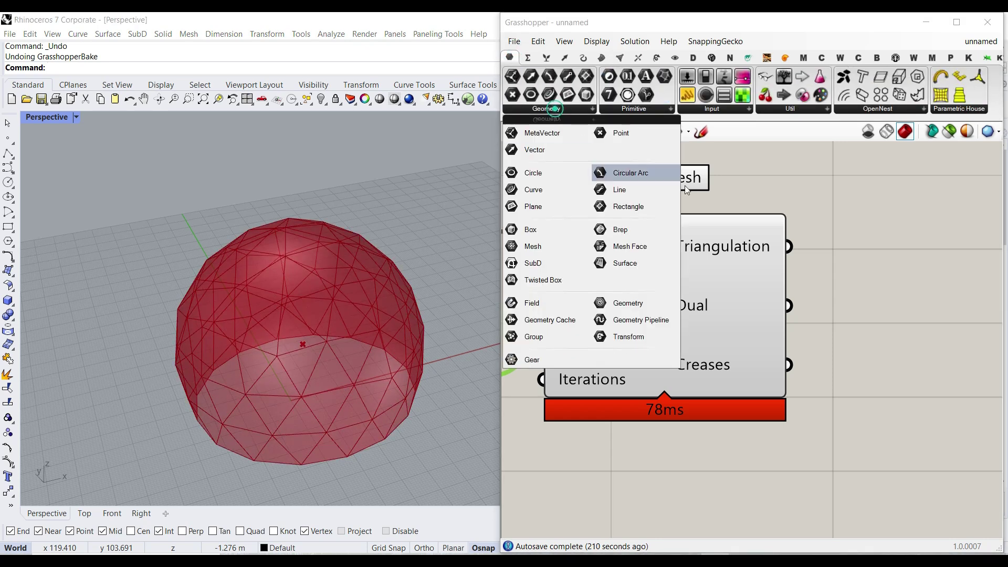
{"action": "left_click", "coordinate": [533, 245]}
{"action": "left_click", "coordinate": [855, 320]}
{"action": "left_click_drag", "start_coordinate": [788, 305], "coordinate": [875, 305]}
Hide the TriRemesh component's preview so that only the dual mesh is displayed
{"action": "right_click", "coordinate": [650, 292]}
{"action": "left_click", "coordinate": [651, 310]}
{"action": "left_click", "coordinate": [706, 442]}
{"action": "left_click", "coordinate": [705, 441]}
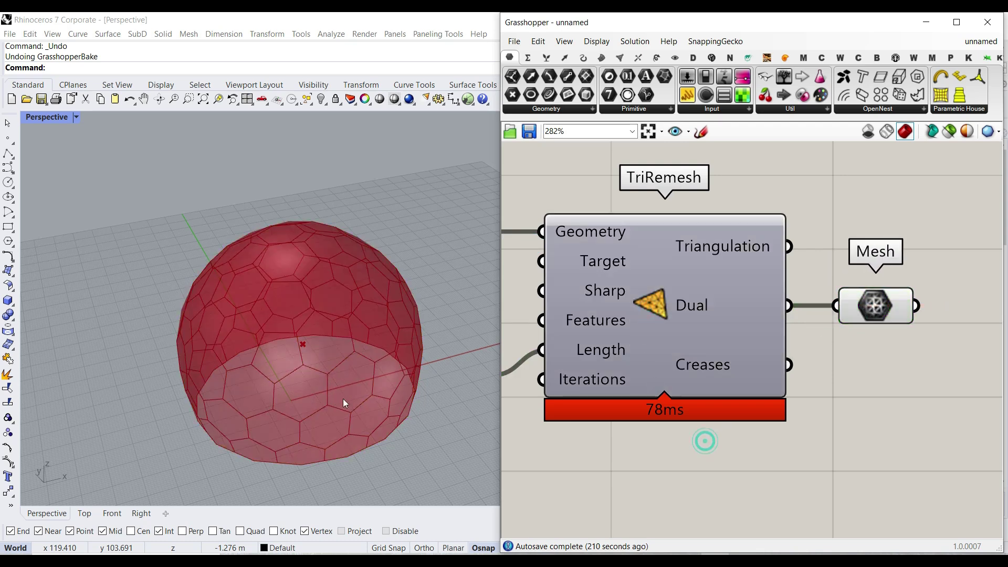
Bake the dual mesh from the Mesh parameter with default attributes
{"action": "right_click", "coordinate": [871, 305]}
{"action": "left_click", "coordinate": [876, 353]}
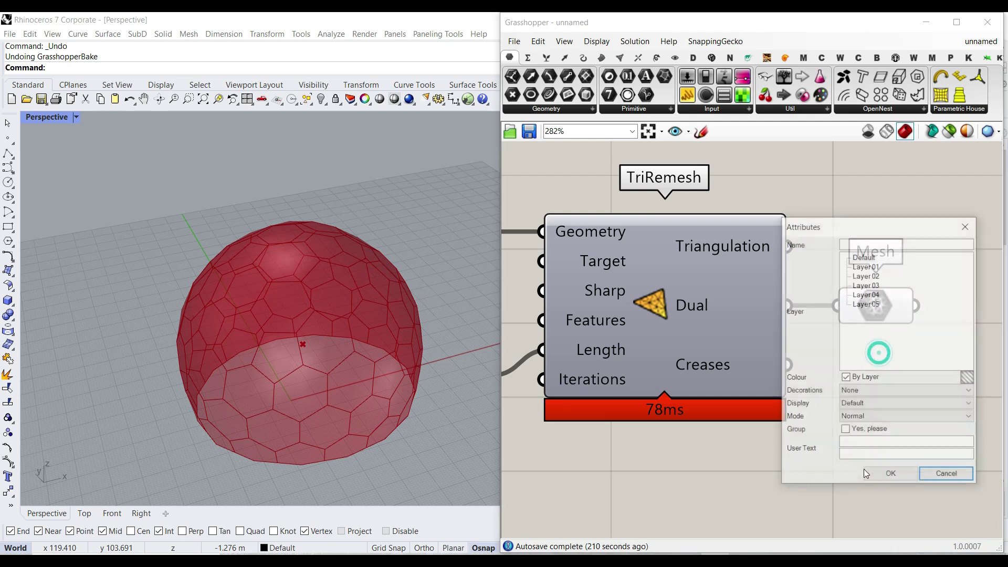
{"action": "left_click", "coordinate": [888, 471]}
Examine the baked mesh's hexagonal panels up close from several angles for planarity, and undo the bake
{"action": "right_click_drag", "start_coordinate": [284, 420], "coordinate": [214, 410]}
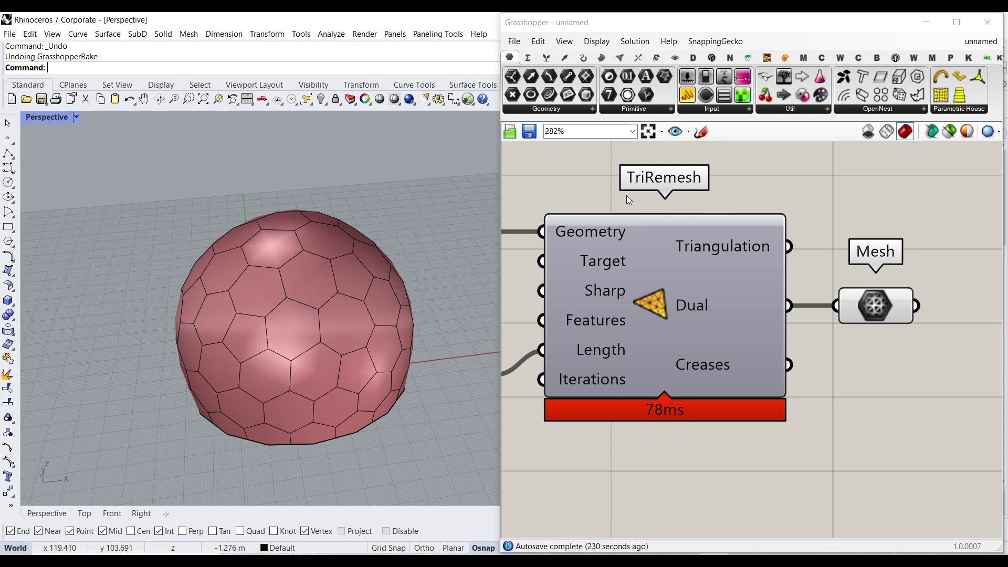
{"action": "right_click_drag", "start_coordinate": [225, 420], "coordinate": [190, 372]}
{"action": "scroll", "coordinate": [265, 374], "scroll_direction": "up", "scroll_amount": 4}
{"action": "scroll", "coordinate": [318, 405], "scroll_direction": "up", "scroll_amount": 3}
{"action": "right_click_drag", "start_coordinate": [319, 409], "coordinate": [374, 289]}
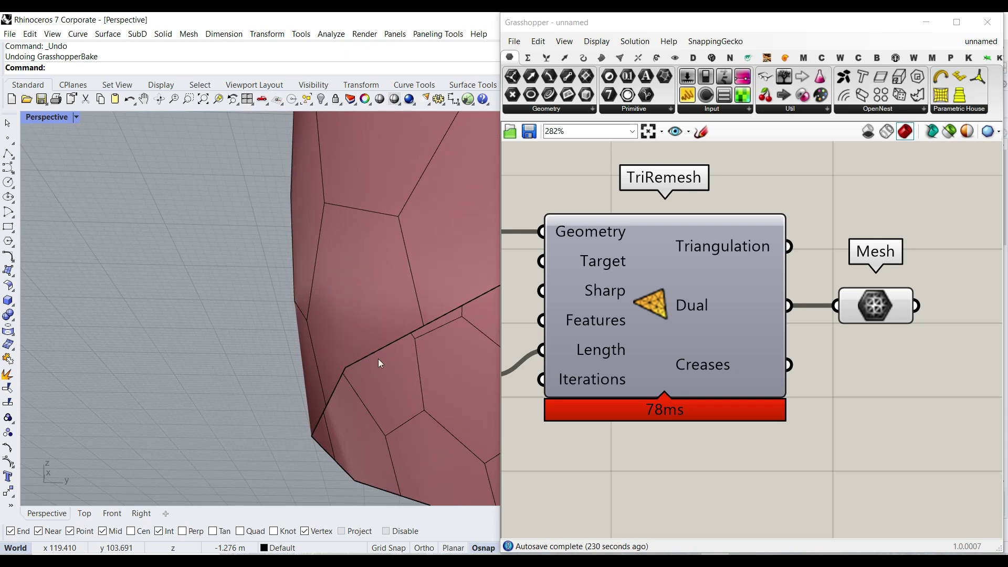
{"action": "scroll", "coordinate": [307, 325], "scroll_direction": "down", "scroll_amount": 5}
{"action": "scroll", "coordinate": [398, 254], "scroll_direction": "up", "scroll_amount": 6}
{"action": "right_click_drag", "start_coordinate": [398, 253], "coordinate": [170, 223]}
{"action": "scroll", "coordinate": [227, 272], "scroll_direction": "up", "scroll_amount": 3}
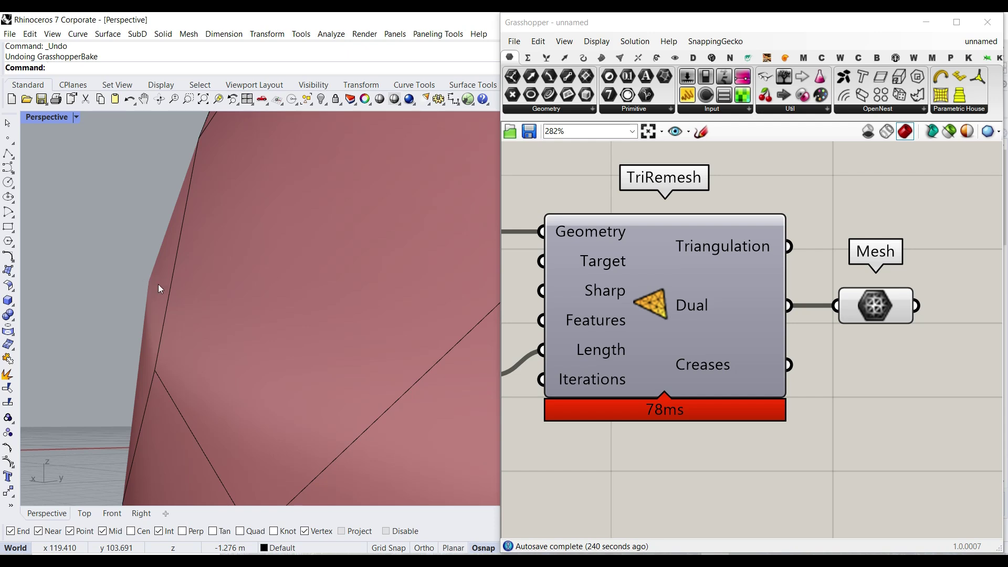
{"action": "scroll", "coordinate": [295, 276], "scroll_direction": "down", "scroll_amount": 12}
{"action": "right_click_drag", "start_coordinate": [295, 276], "coordinate": [232, 351]}
{"action": "key", "text": "ctrl+z"}
Move the Mesh parameter slightly farther from the TriRemesh component
{"action": "scroll", "coordinate": [191, 333], "scroll_direction": "up", "scroll_amount": 4}
{"action": "scroll", "coordinate": [235, 356], "scroll_direction": "down", "scroll_amount": 2}
{"action": "scroll", "coordinate": [676, 381], "scroll_direction": "down", "scroll_amount": 4}
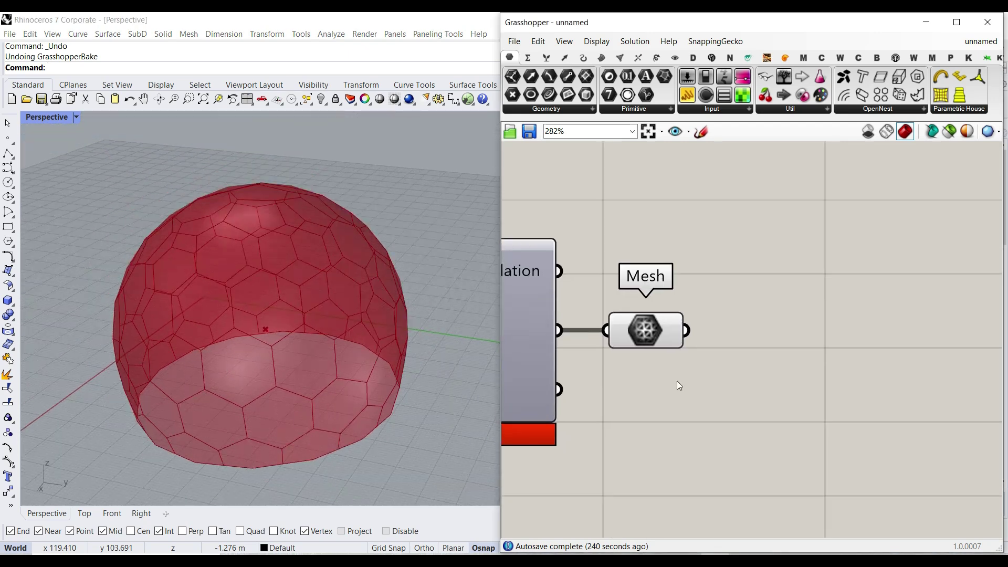
{"action": "left_click_drag", "start_coordinate": [669, 359], "coordinate": [685, 346]}
{"action": "left_click", "coordinate": [691, 302]}
{"action": "scroll", "coordinate": [689, 345], "scroll_direction": "up", "scroll_amount": 2}
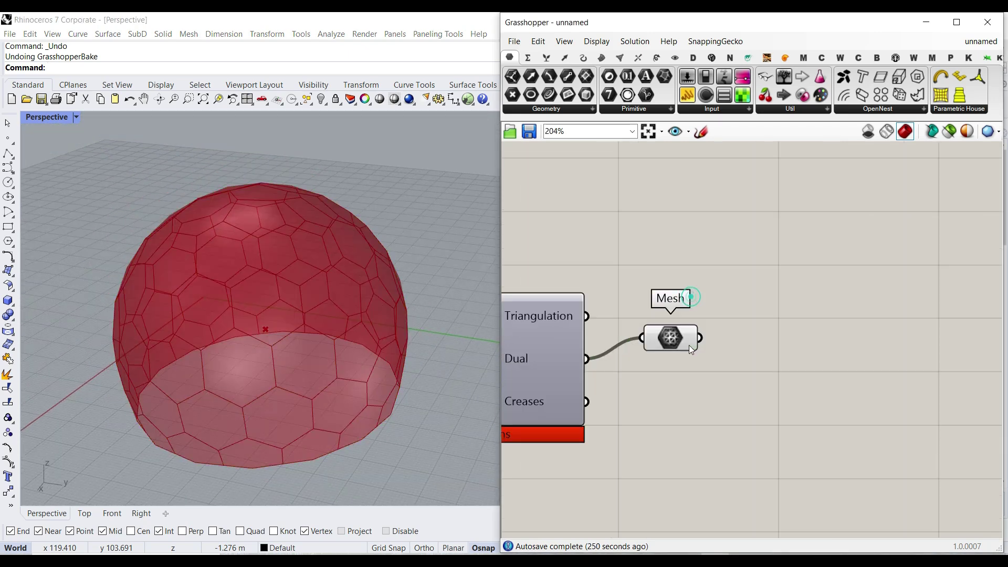
{"action": "mouse_move", "coordinate": [686, 342]}
{"action": "scroll", "coordinate": [284, 363], "scroll_direction": "up", "scroll_amount": 3}
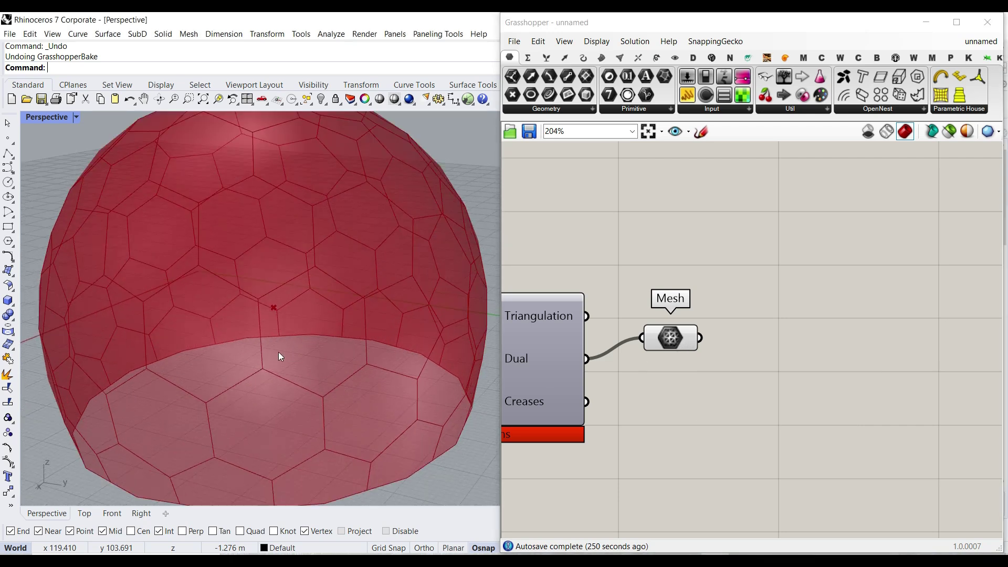
Bake the dual mesh again with default attributes to check its shading, and undo the bake
{"action": "right_click", "coordinate": [684, 341]}
{"action": "left_click", "coordinate": [708, 356]}
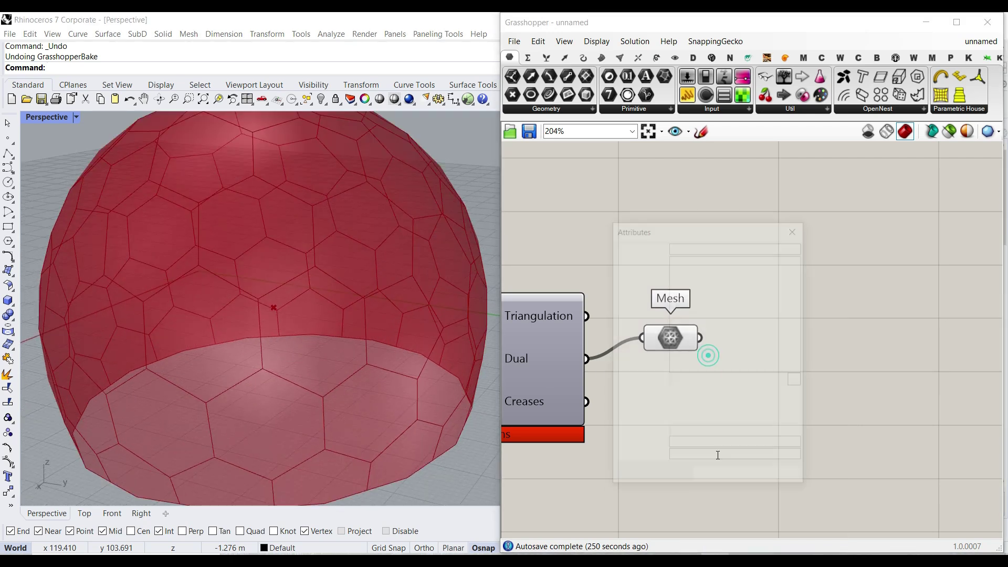
{"action": "left_click", "coordinate": [721, 479]}
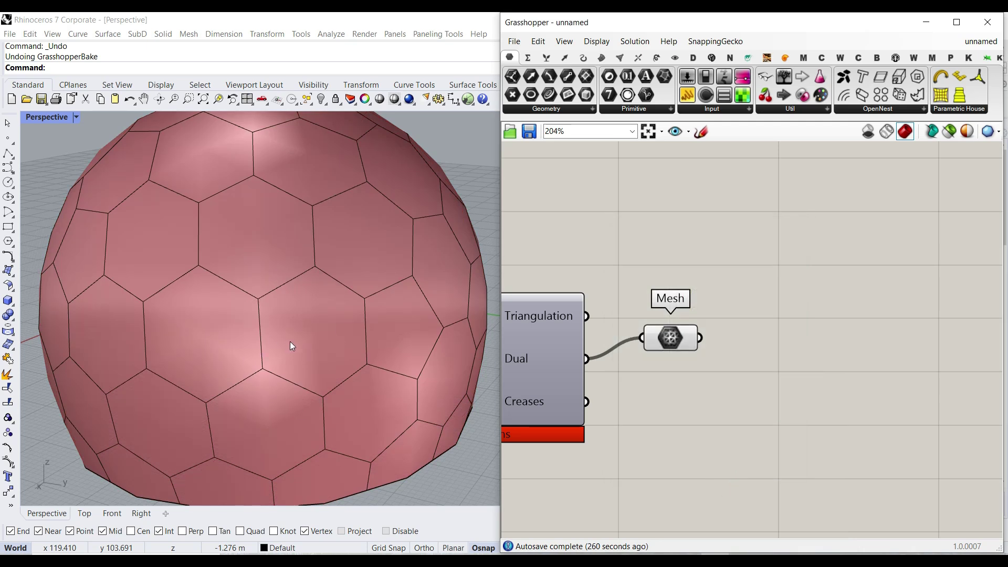
{"action": "left_click", "coordinate": [378, 256]}
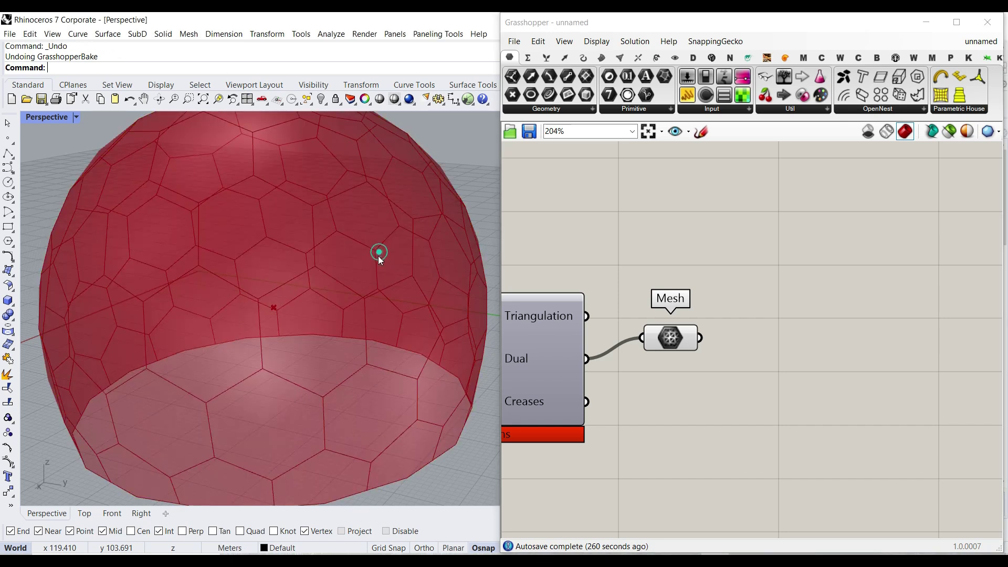
Align the Mesh parameter with the TriRemesh Dual output so the connecting wire is straight
{"action": "right_click_drag", "start_coordinate": [515, 356], "coordinate": [553, 348]}
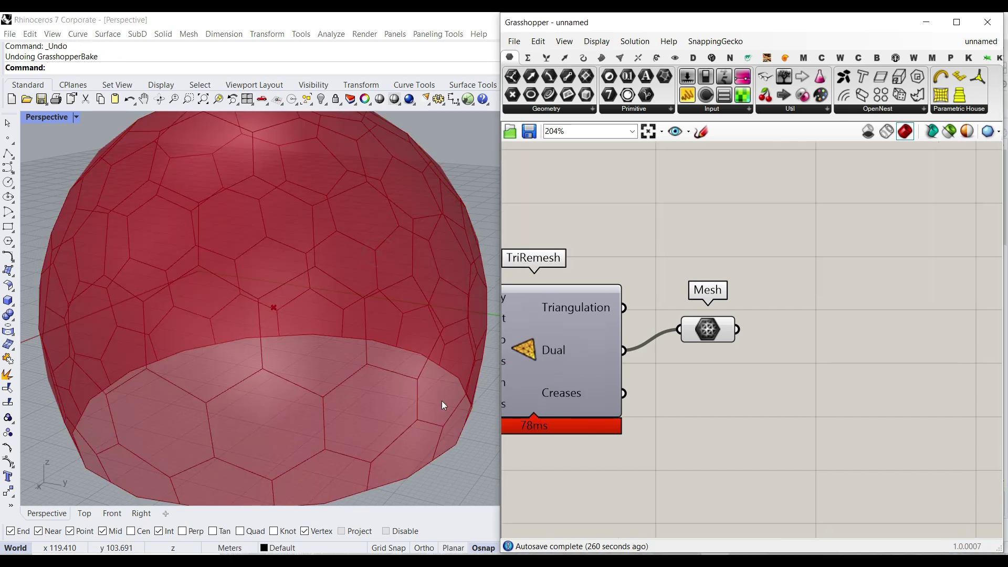
{"action": "right_click_drag", "start_coordinate": [884, 244], "coordinate": [832, 281]}
{"action": "left_click_drag", "start_coordinate": [659, 370], "coordinate": [672, 390]}
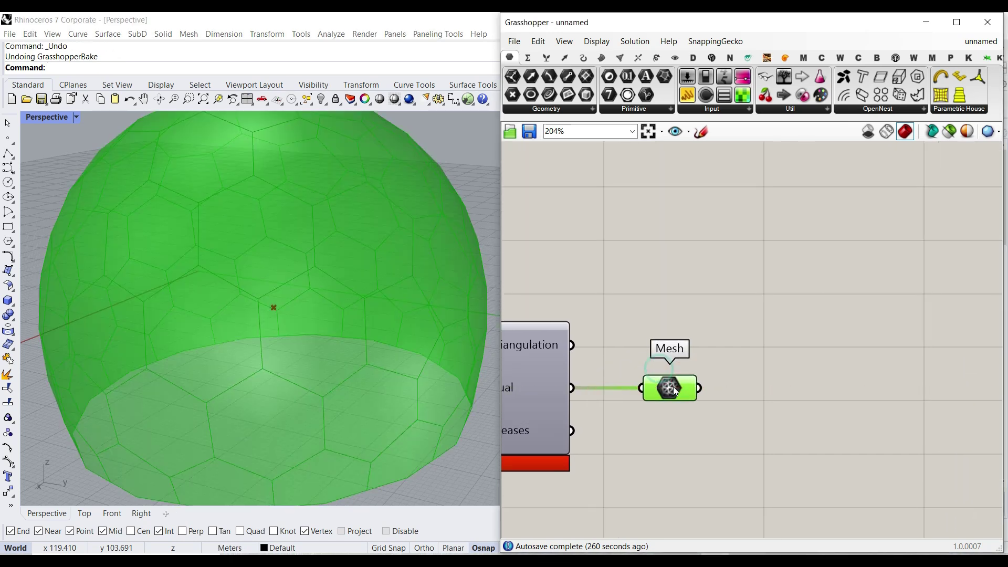
{"action": "left_click", "coordinate": [736, 321]}
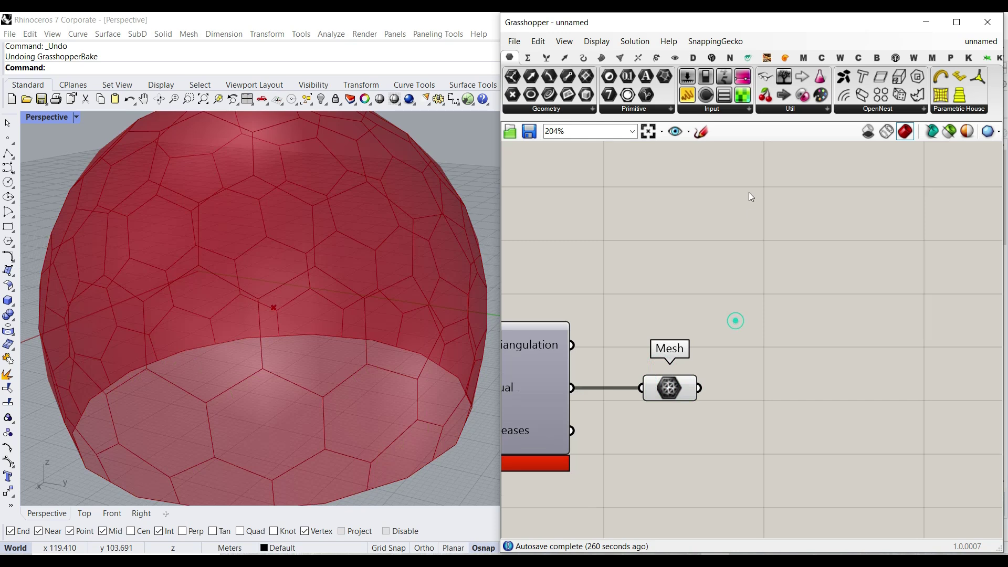
Place a Kangaroo ZombieSolver component on the canvas beyond the Mesh parameter
{"action": "left_click", "coordinate": [968, 57]}
{"action": "left_click", "coordinate": [903, 111]}
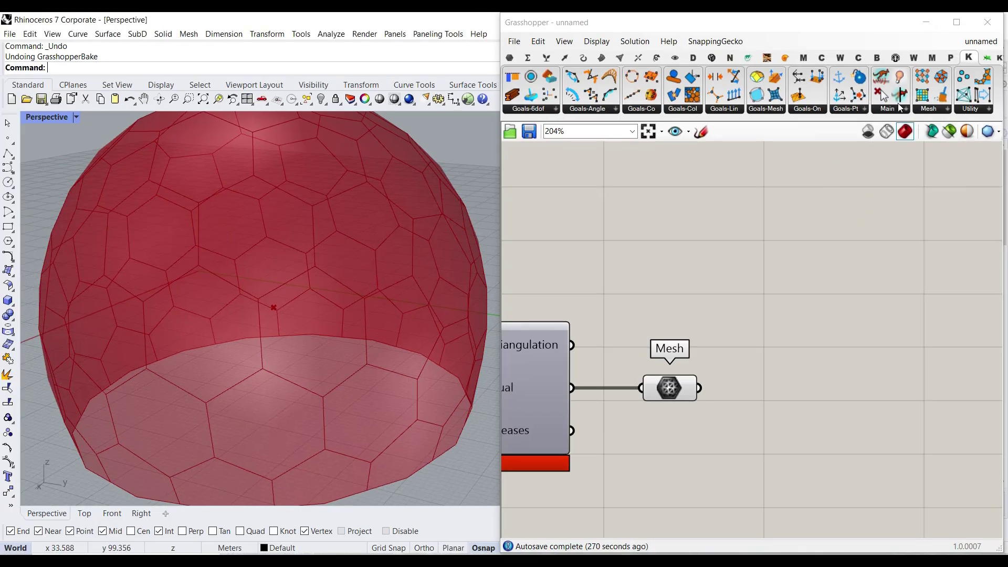
{"action": "left_click", "coordinate": [774, 14]}
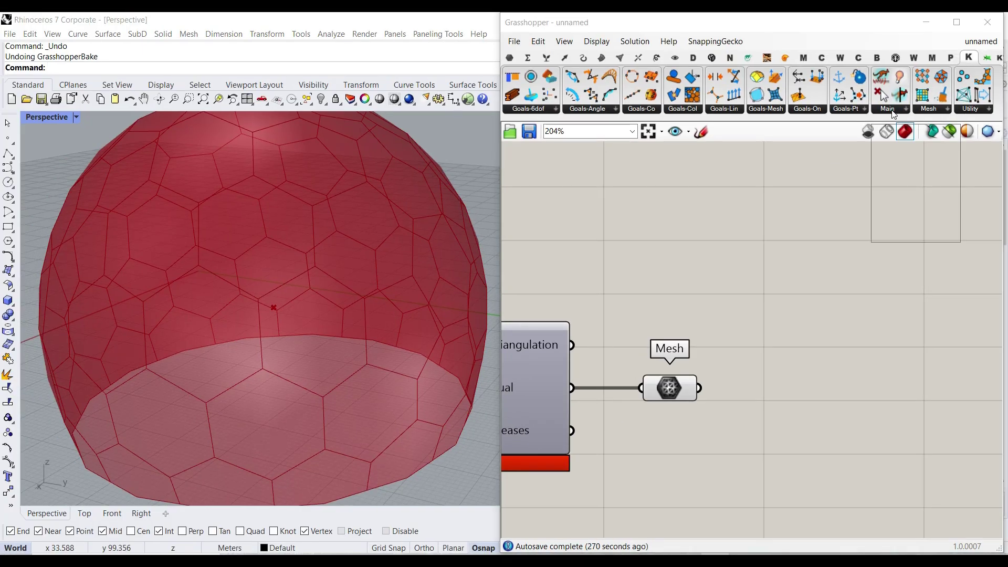
{"action": "left_click_drag", "start_coordinate": [913, 234], "coordinate": [850, 432]}
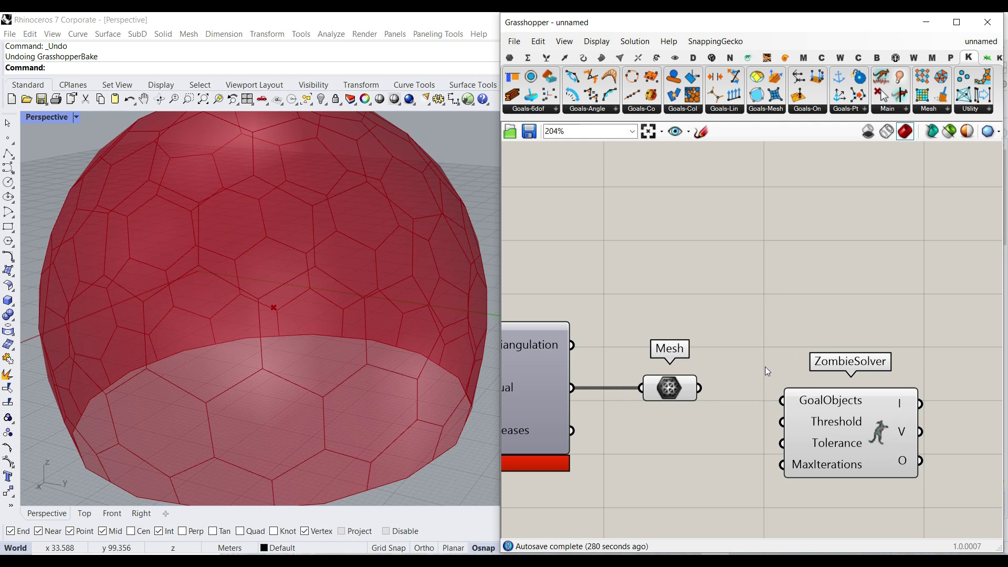
Space the ZombieSolver well away from the Mesh parameter to leave room for components between them
{"action": "right_click_drag", "start_coordinate": [759, 386], "coordinate": [674, 335]}
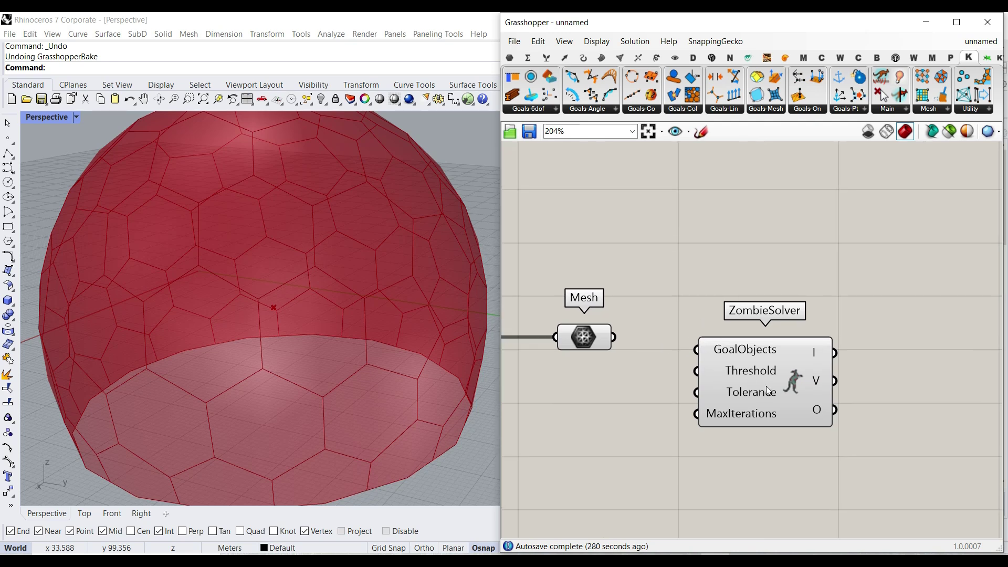
{"action": "left_click_drag", "start_coordinate": [769, 382], "coordinate": [829, 382]}
{"action": "left_click", "coordinate": [672, 319]}
{"action": "left_click_drag", "start_coordinate": [584, 337], "coordinate": [592, 330]}
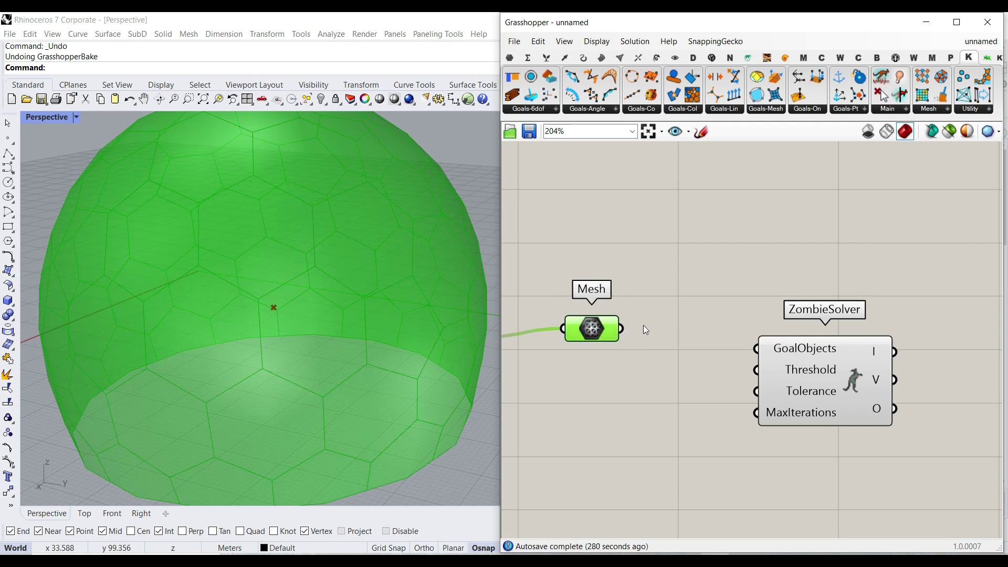
{"action": "left_click_drag", "start_coordinate": [809, 371], "coordinate": [902, 368]}
{"action": "left_click", "coordinate": [674, 330]}
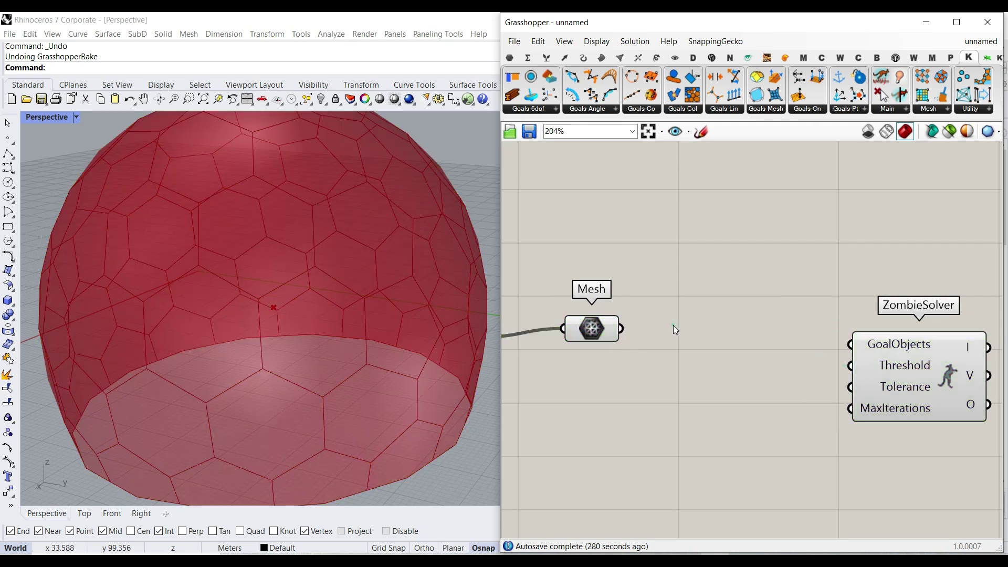
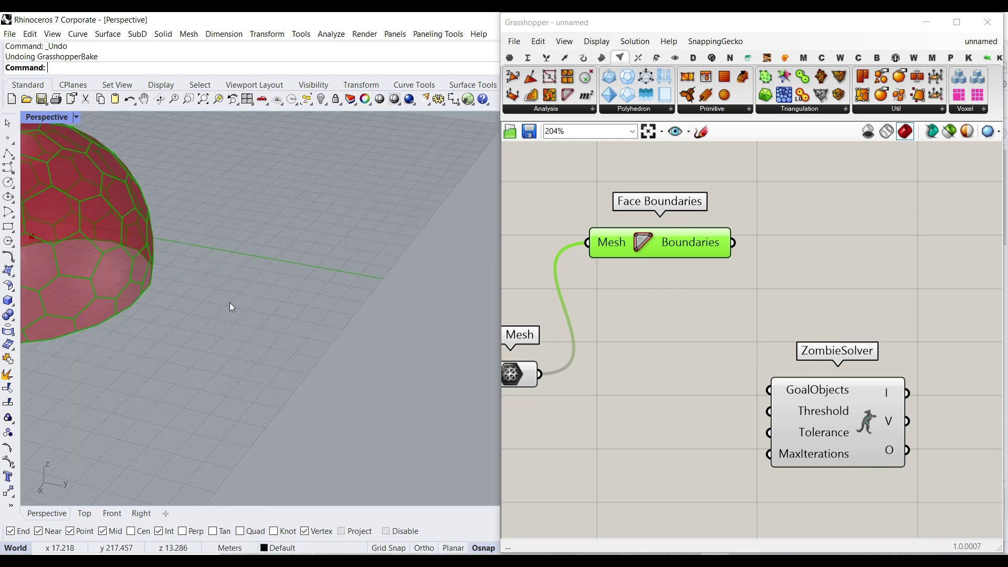
Highlight the Face Boundaries output and examine the panel outlines on the dome
{"action": "scroll", "coordinate": [199, 284], "scroll_direction": "up", "scroll_amount": 10}
{"action": "right_click_drag", "start_coordinate": [199, 285], "coordinate": [209, 321], "text": "shift"}
{"action": "scroll", "coordinate": [231, 312], "scroll_direction": "down", "scroll_amount": 8}
{"action": "scroll", "coordinate": [207, 322], "scroll_direction": "up", "scroll_amount": 5}
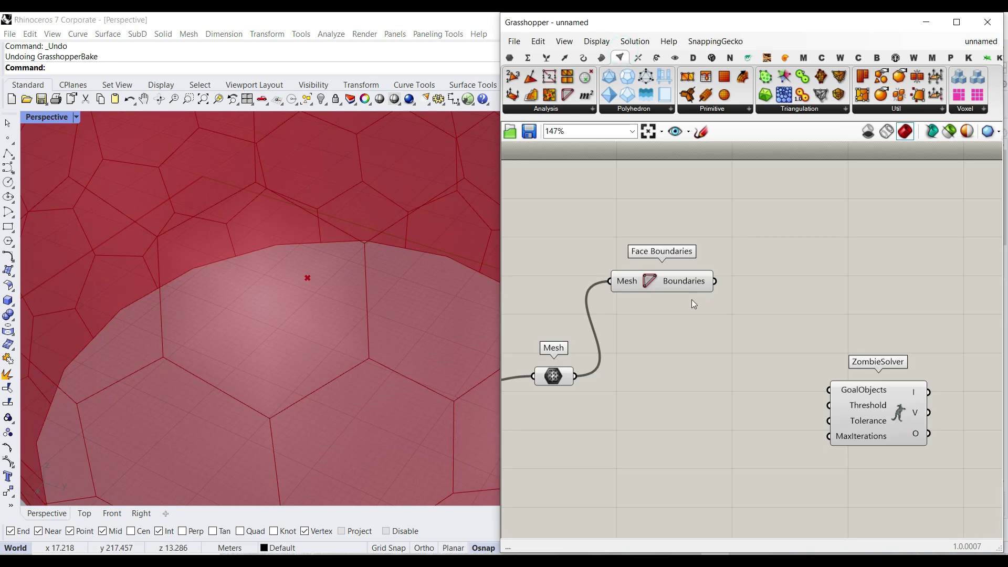
{"action": "scroll", "coordinate": [694, 282], "scroll_direction": "up", "scroll_amount": 1}
{"action": "left_click", "coordinate": [650, 276]}
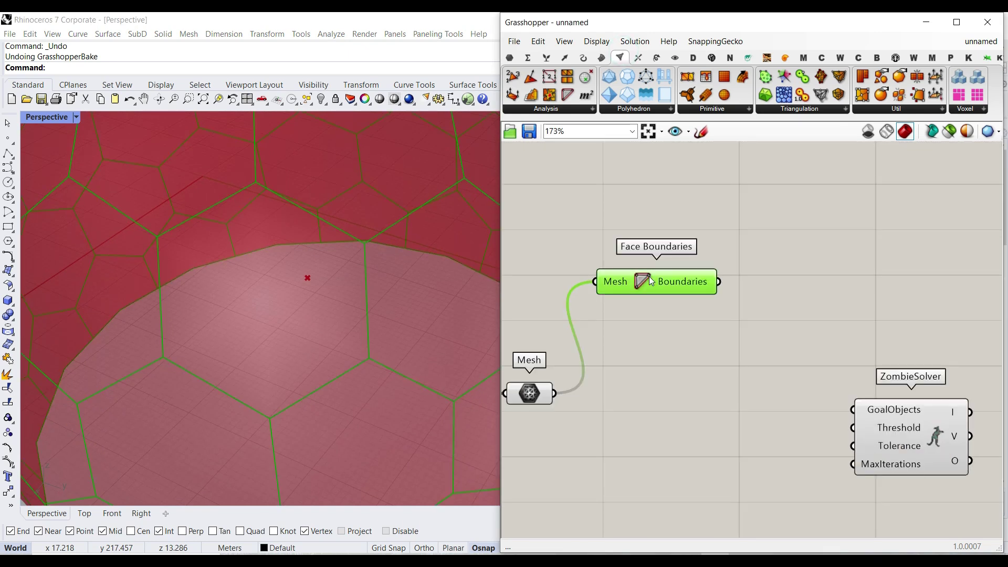
{"action": "right_click_drag", "start_coordinate": [213, 285], "coordinate": [239, 297]}
{"action": "scroll", "coordinate": [240, 296], "scroll_direction": "down", "scroll_amount": 3}
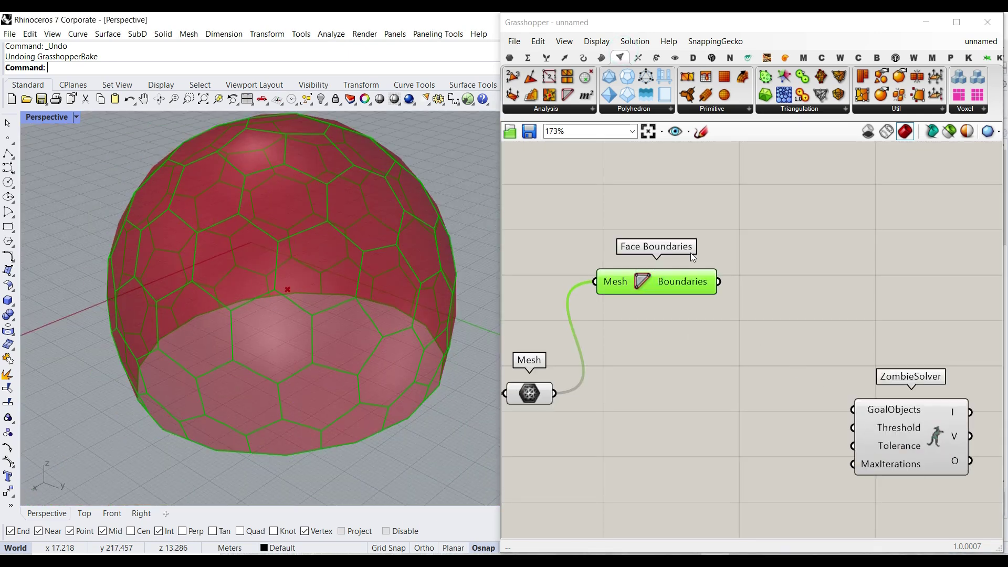
Place a Polygon Center component and connect the face Boundaries to its Polyline input
{"action": "left_click", "coordinate": [583, 58]}
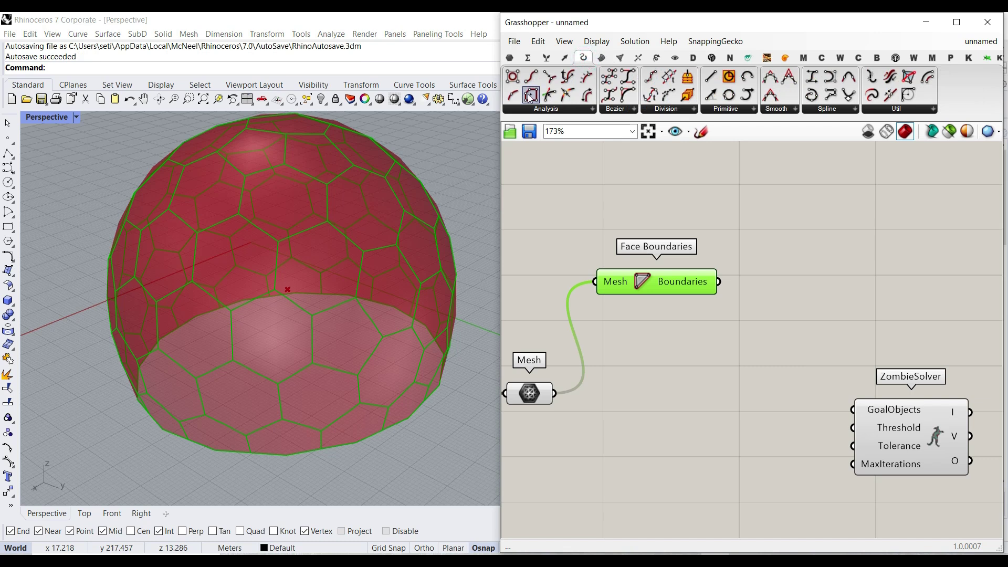
{"action": "left_click_drag", "start_coordinate": [761, 330], "coordinate": [763, 331]}
{"action": "left_click_drag", "start_coordinate": [718, 281], "coordinate": [706, 332]}
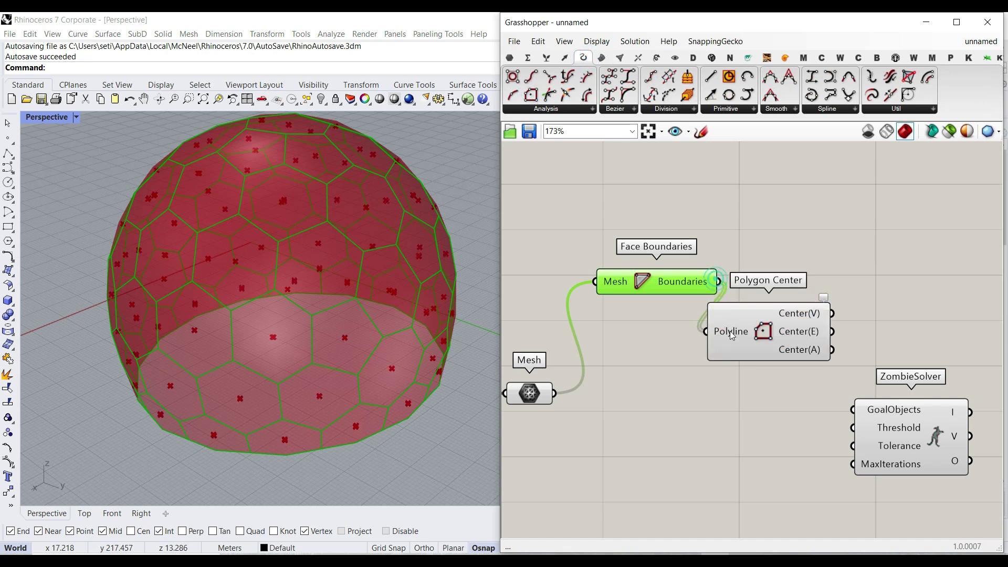
Reposition the ZombieSolver and Polygon Center components for more space, and check the center points on the dome
{"action": "right_click_drag", "start_coordinate": [878, 428], "coordinate": [756, 416]}
{"action": "left_click_drag", "start_coordinate": [783, 431], "coordinate": [851, 440]}
{"action": "left_click_drag", "start_coordinate": [683, 344], "coordinate": [682, 362]}
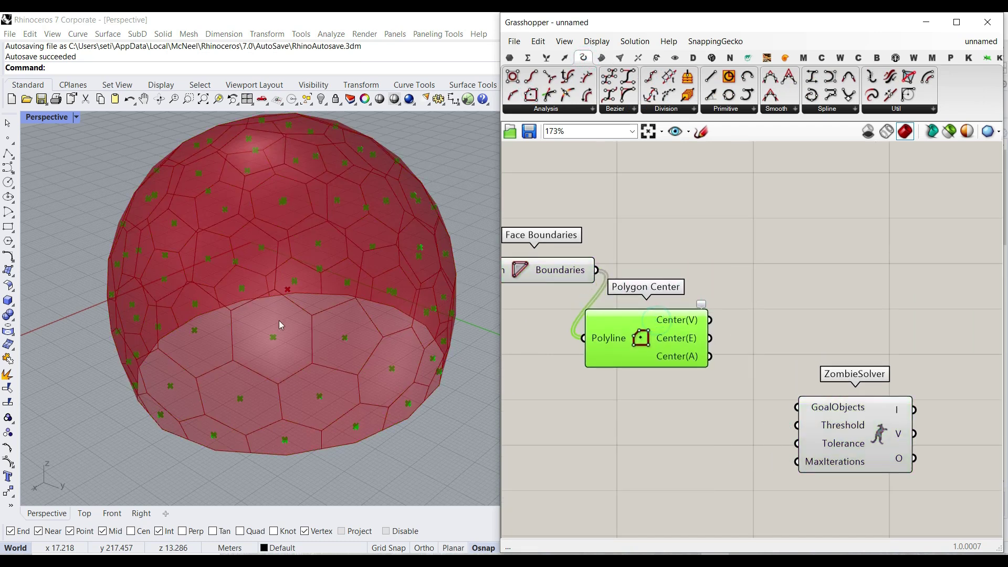
{"action": "scroll", "coordinate": [279, 318], "scroll_direction": "up", "scroll_amount": 4}
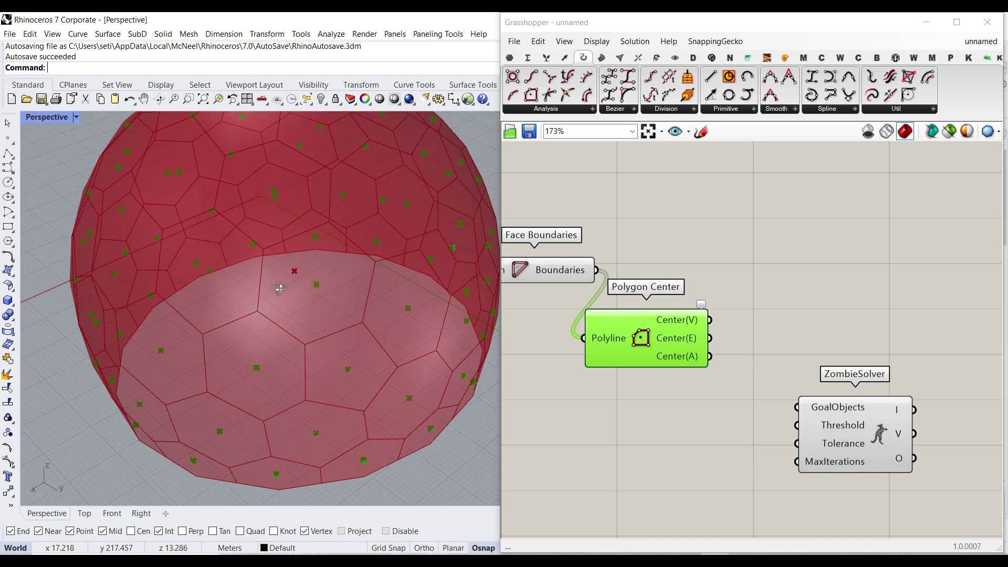
Place an Extrude Point component and connect the face Boundaries to its Base input
{"action": "left_click", "coordinate": [602, 57]}
{"action": "left_click", "coordinate": [643, 109]}
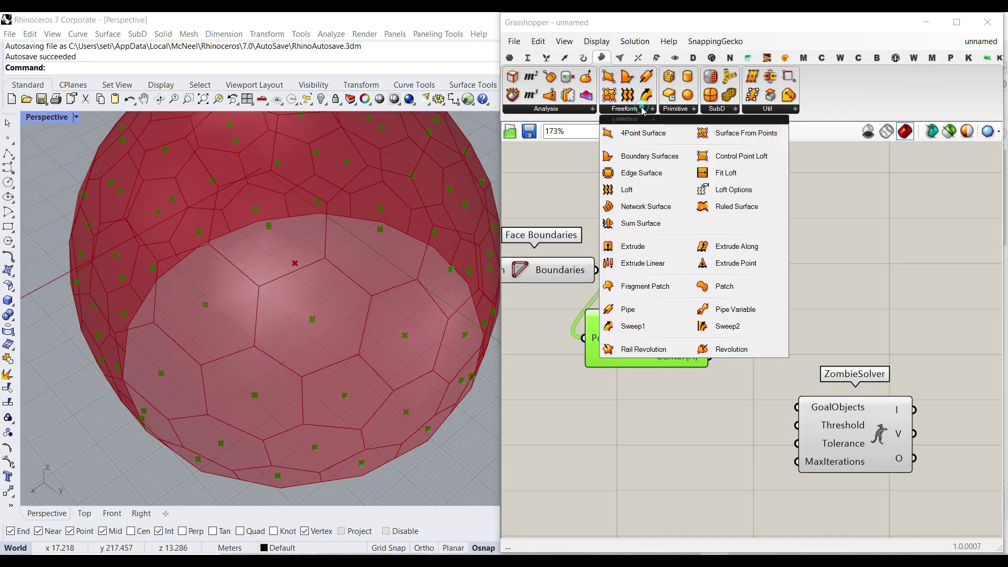
{"action": "left_click_drag", "start_coordinate": [772, 263], "coordinate": [788, 311]}
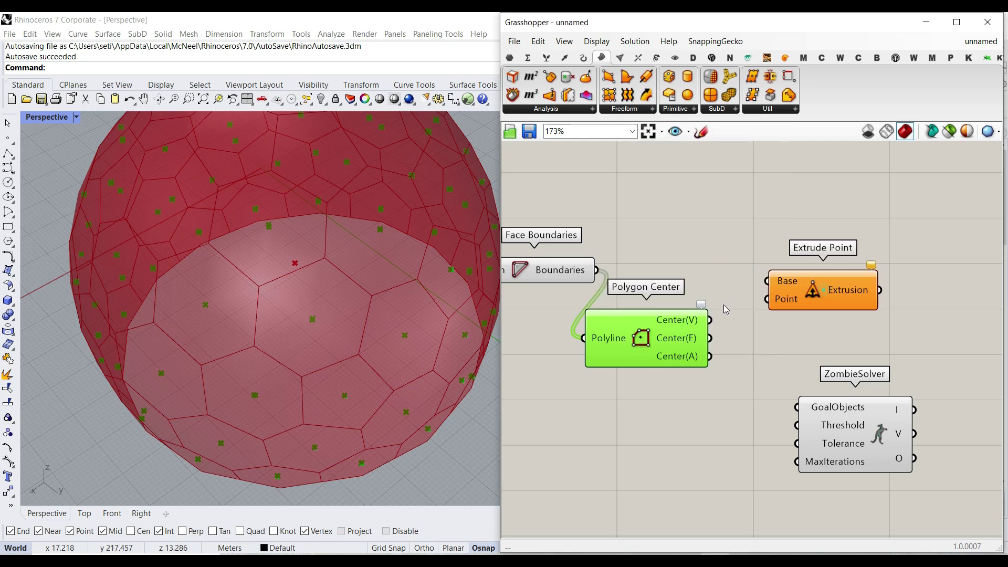
{"action": "left_click_drag", "start_coordinate": [593, 271], "coordinate": [768, 281]}
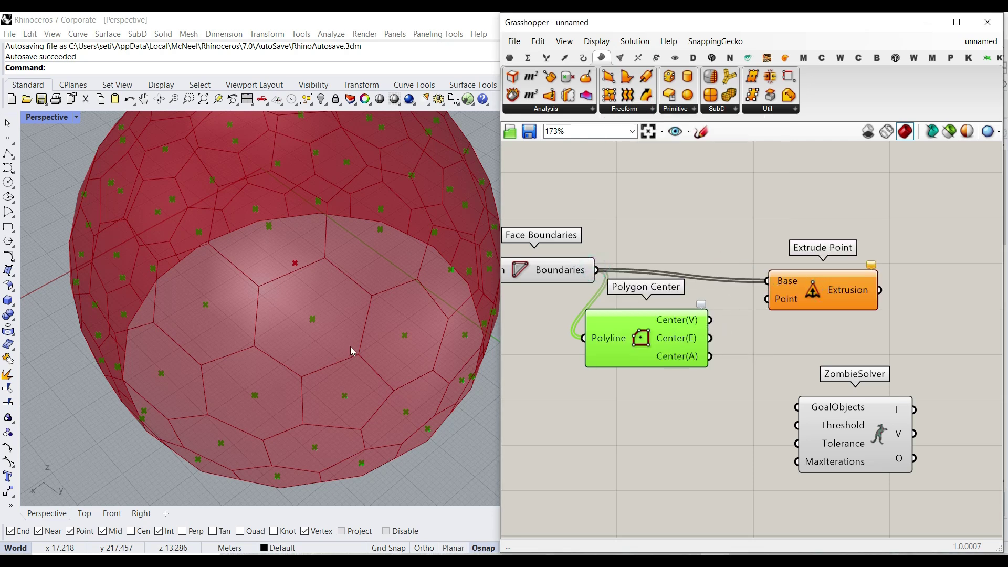
Compare the Polygon Center outputs on one panel and connect Center(V) to the Extrude Point component's Point input
{"action": "scroll", "coordinate": [352, 348], "scroll_direction": "up", "scroll_amount": 6}
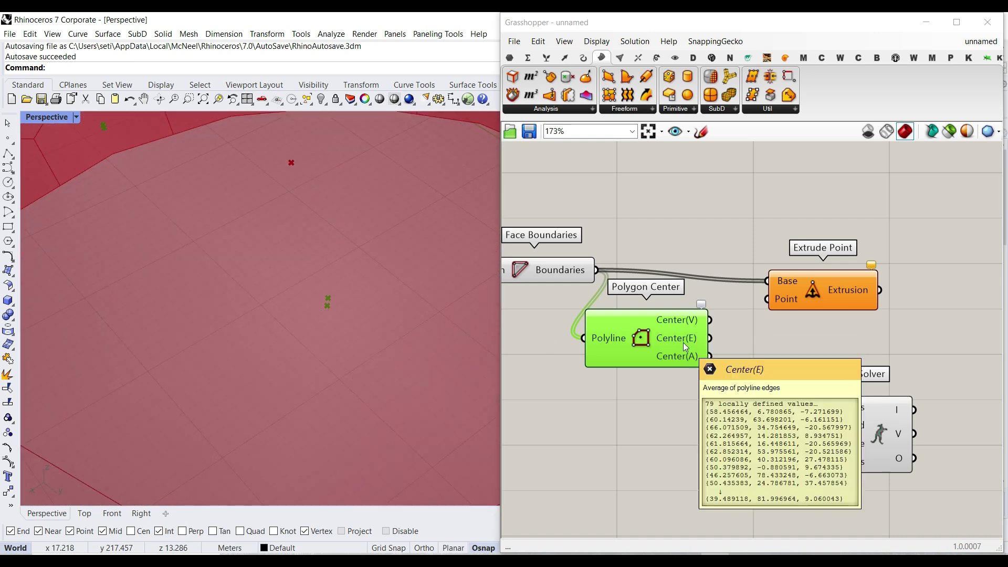
{"action": "mouse_move", "coordinate": [685, 355]}
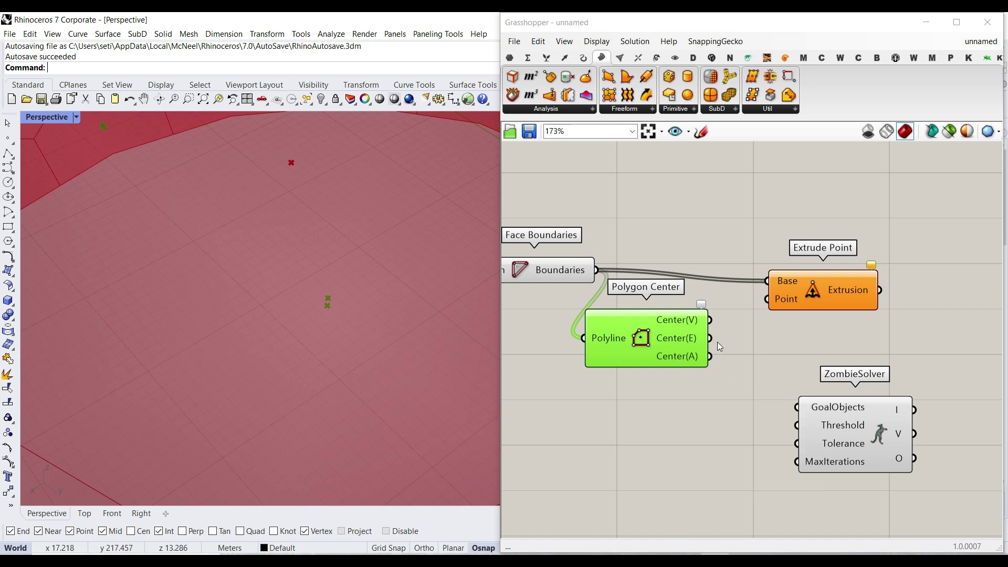
{"action": "left_click_drag", "start_coordinate": [711, 321], "coordinate": [766, 300]}
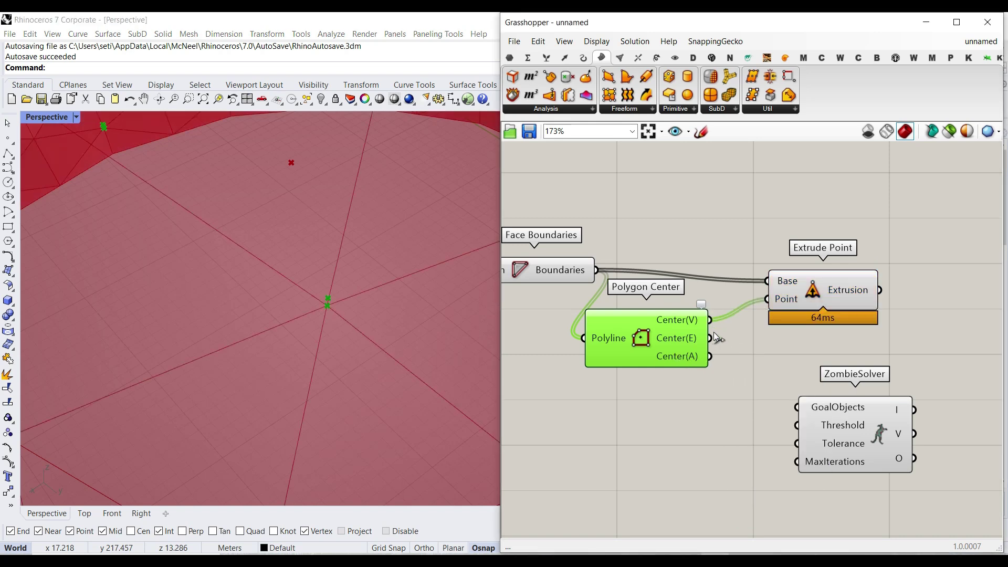
Hide the Polygon Center preview and highlight the Extrude Point result on the dome
{"action": "right_click", "coordinate": [642, 334]}
{"action": "left_click", "coordinate": [645, 359]}
{"action": "scroll", "coordinate": [304, 345], "scroll_direction": "down", "scroll_amount": 12}
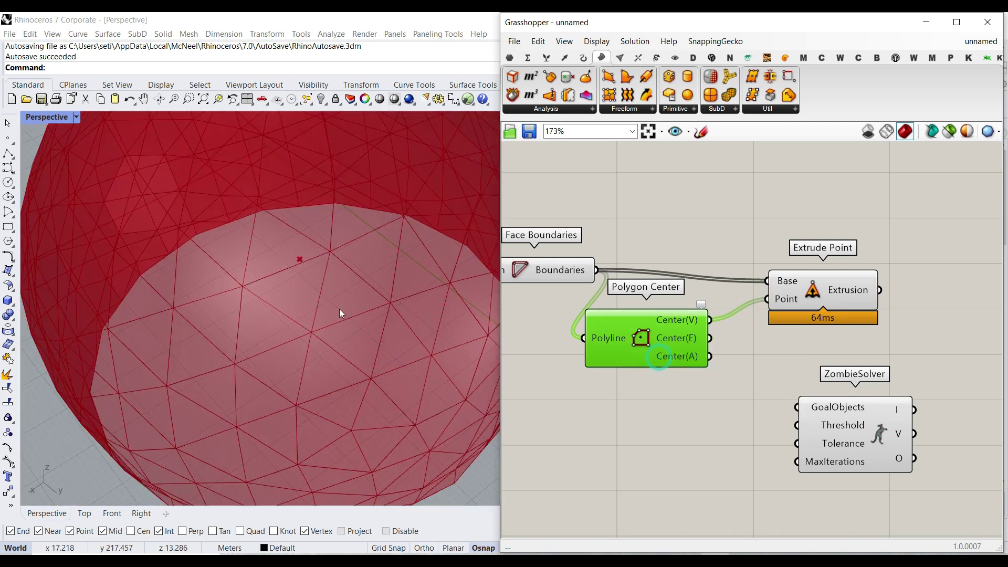
{"action": "left_click", "coordinate": [829, 285]}
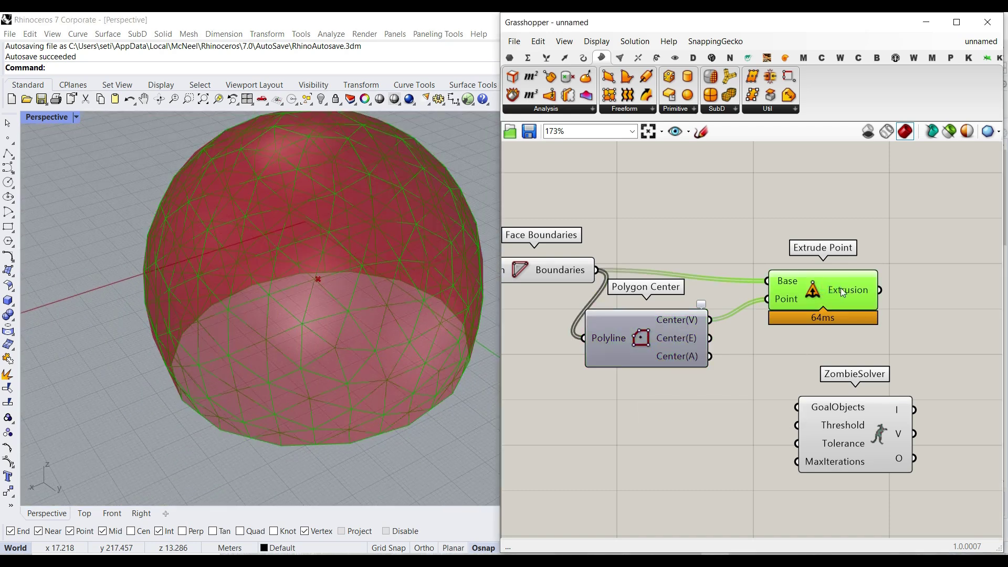
Bake the Extrude Point result with the default attributes and select individual baked panels to examine them
{"action": "right_click_drag", "start_coordinate": [840, 289], "coordinate": [736, 247]}
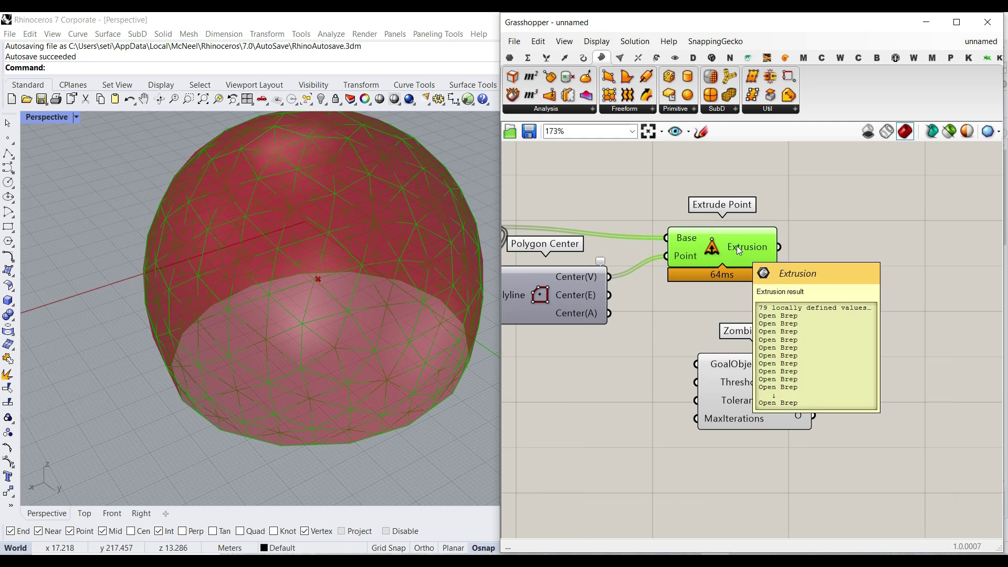
{"action": "right_click", "coordinate": [737, 250]}
{"action": "left_click", "coordinate": [772, 266]}
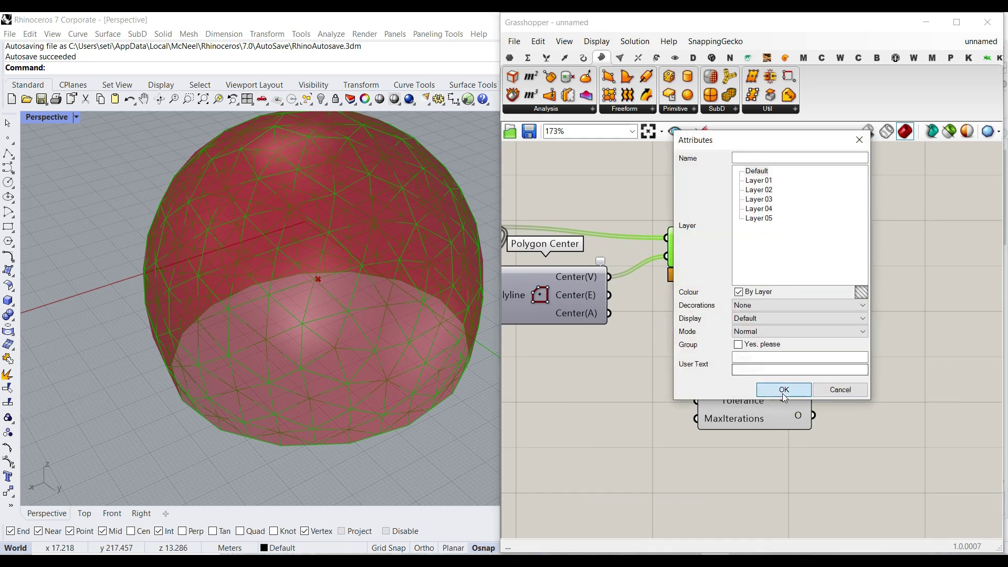
{"action": "left_click", "coordinate": [784, 390]}
{"action": "left_click", "coordinate": [315, 281]}
{"action": "left_click", "coordinate": [370, 222]}
{"action": "left_click", "coordinate": [301, 215]}
Examine the baked panels around the dome and undo the bake
{"action": "right_click_drag", "start_coordinate": [318, 332], "coordinate": [263, 251]}
{"action": "scroll", "coordinate": [281, 274], "scroll_direction": "up", "scroll_amount": 2}
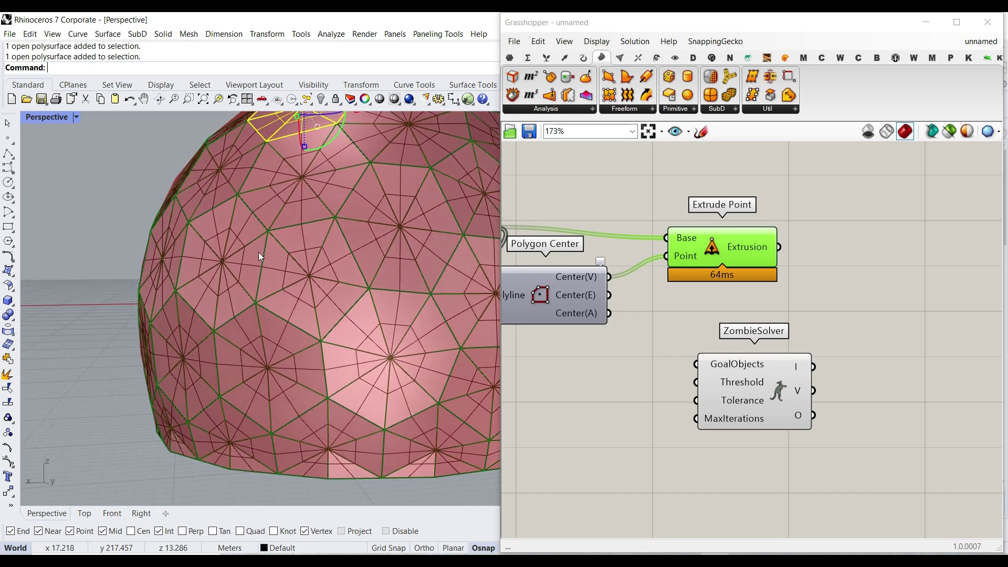
{"action": "scroll", "coordinate": [221, 257], "scroll_direction": "down", "scroll_amount": 4}
{"action": "left_click", "coordinate": [164, 409]}
{"action": "right_click_drag", "start_coordinate": [124, 370], "coordinate": [186, 404]}
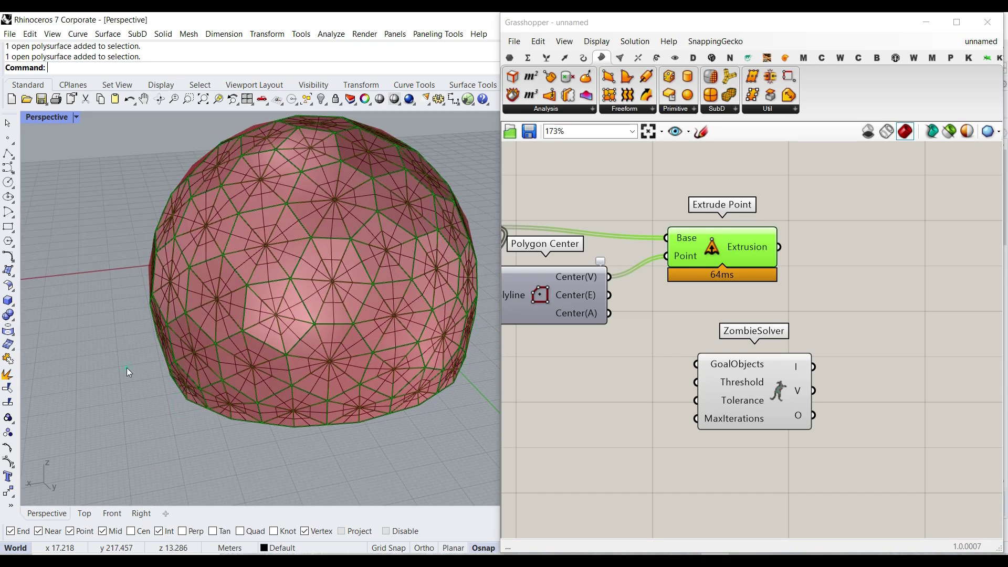
{"action": "key", "text": "ctrl+z"}
{"action": "left_click", "coordinate": [900, 264]}
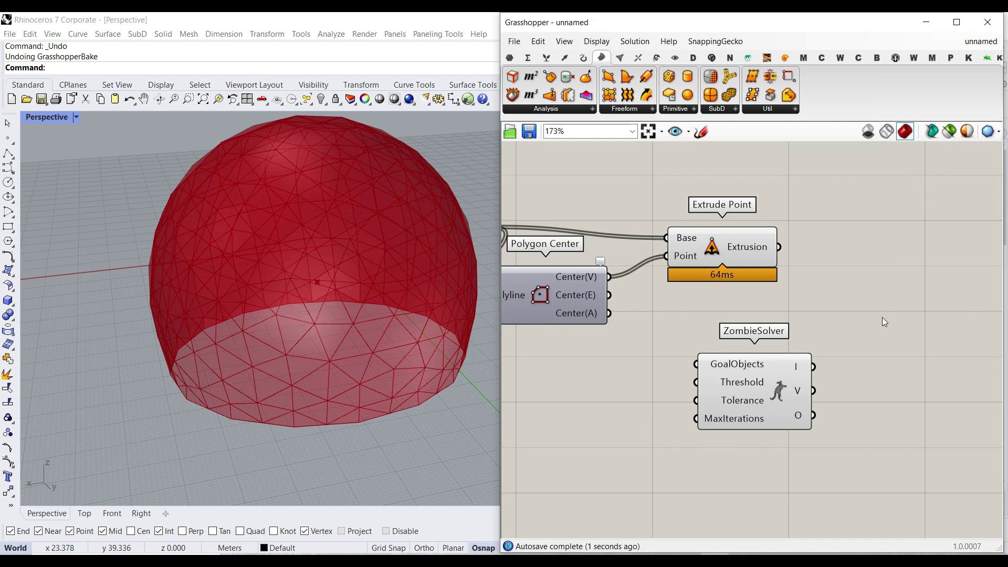
Move the ZombieSolver component farther from Extrude Point to make room for the meshing components
{"action": "scroll", "coordinate": [835, 437], "scroll_direction": "down", "scroll_amount": 1}
{"action": "right_click_drag", "start_coordinate": [831, 444], "coordinate": [698, 422]}
{"action": "left_click_drag", "start_coordinate": [651, 373], "coordinate": [828, 380]}
{"action": "left_click", "coordinate": [833, 287]}
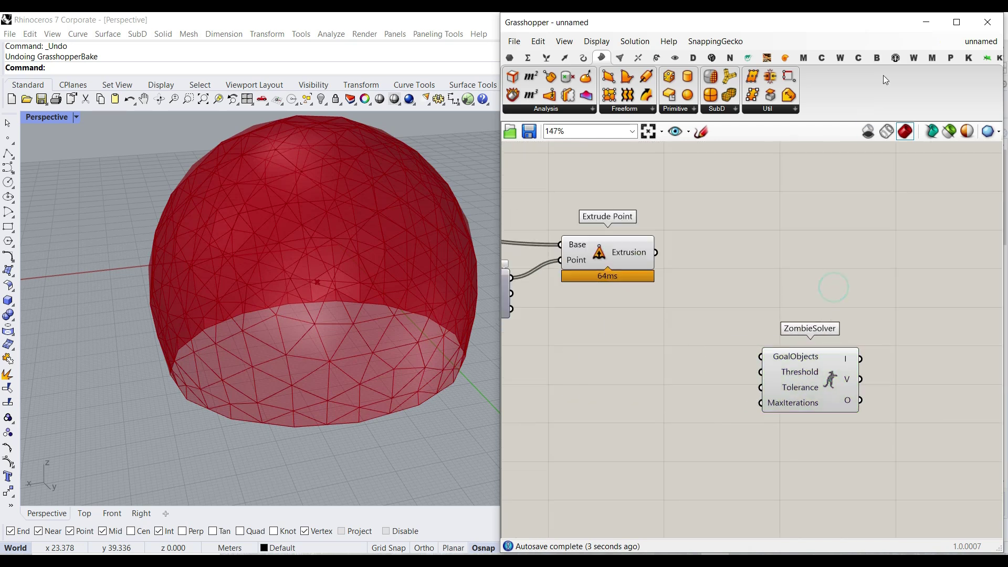
Place a Simple Mesh component, connect Extrude Point's Extrusion output to its Brep input, and hide the Extrude Point preview
{"action": "left_click", "coordinate": [618, 58]}
{"action": "left_click", "coordinate": [899, 108]}
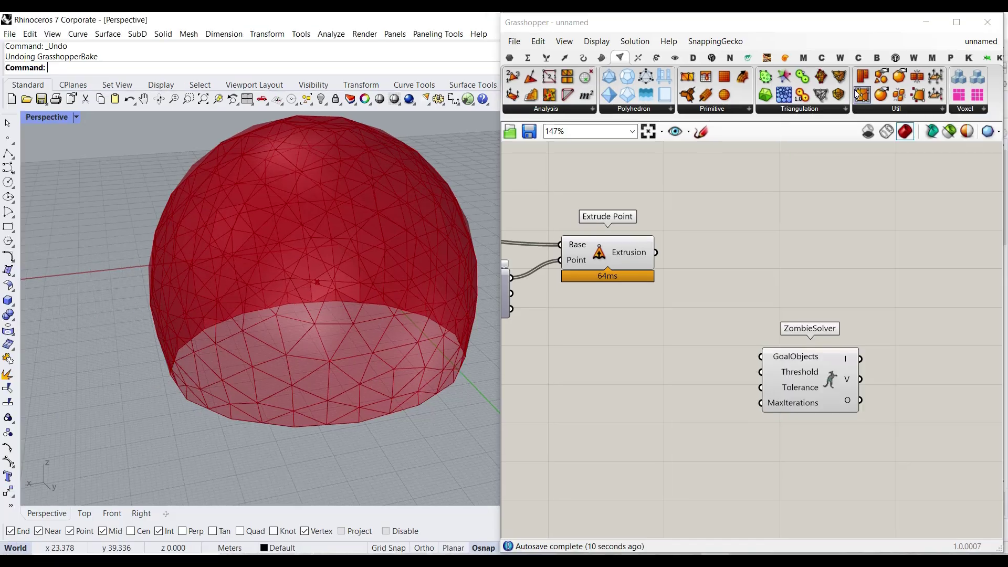
{"action": "left_click", "coordinate": [933, 33]}
{"action": "left_click", "coordinate": [785, 182]}
{"action": "left_click", "coordinate": [561, 347]}
{"action": "scroll", "coordinate": [658, 258], "scroll_direction": "up", "scroll_amount": 5}
{"action": "left_click_drag", "start_coordinate": [650, 251], "coordinate": [724, 285]}
{"action": "scroll", "coordinate": [583, 307], "scroll_direction": "down", "scroll_amount": 2}
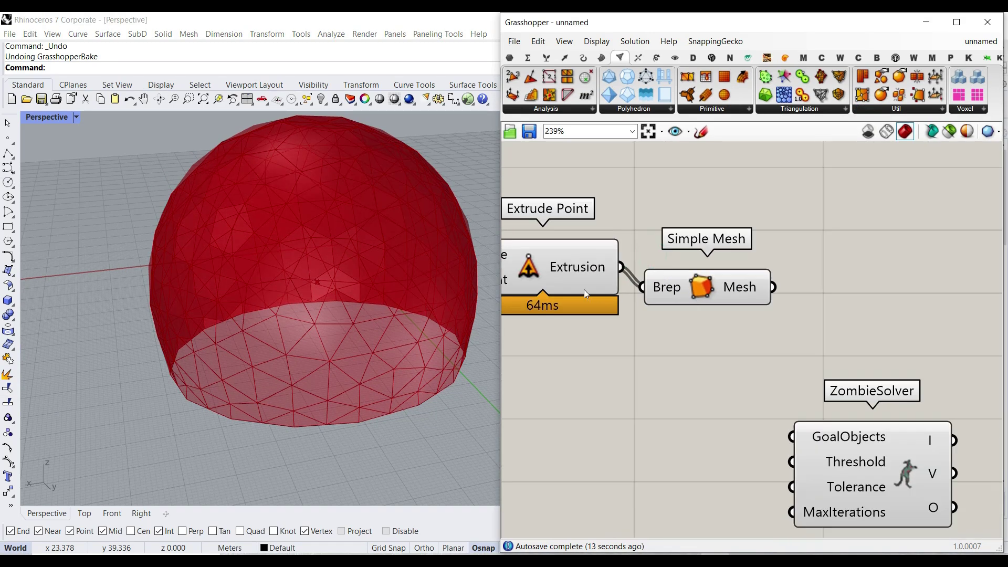
{"action": "right_click", "coordinate": [530, 268]}
{"action": "left_click", "coordinate": [550, 292]}
Bake the Simple Mesh output, select single panel meshes to check them, and undo the bake
{"action": "right_click", "coordinate": [735, 278]}
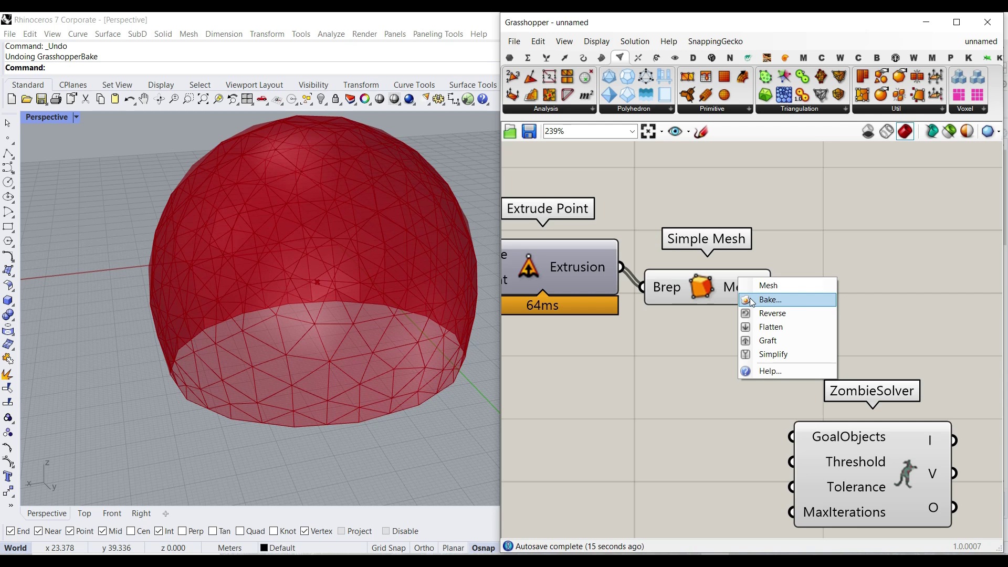
{"action": "left_click", "coordinate": [750, 298]}
{"action": "left_click", "coordinate": [759, 413]}
{"action": "left_click", "coordinate": [291, 295]}
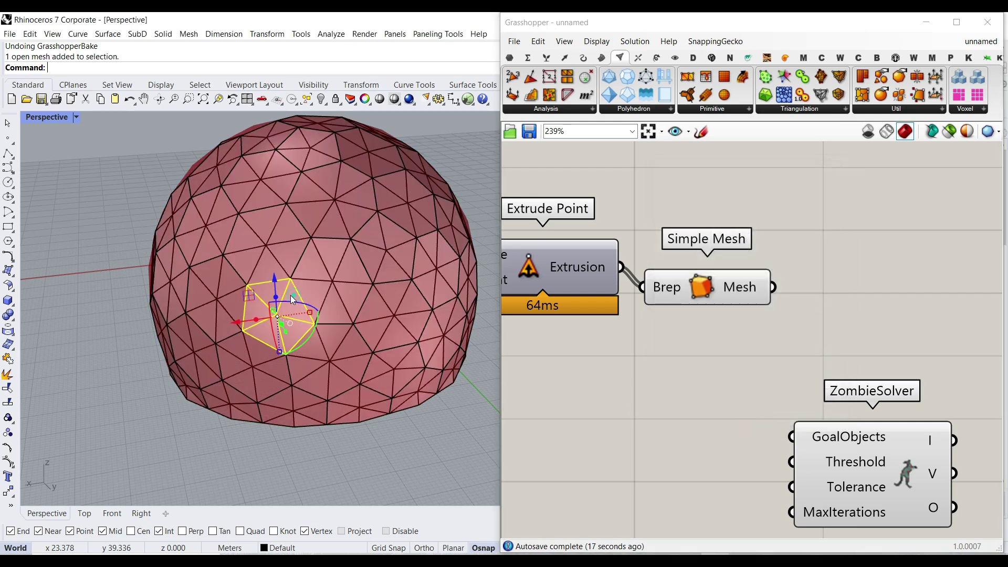
{"action": "left_click", "coordinate": [327, 298]}
{"action": "left_click", "coordinate": [355, 446]}
{"action": "key", "text": "ctrl+z"}
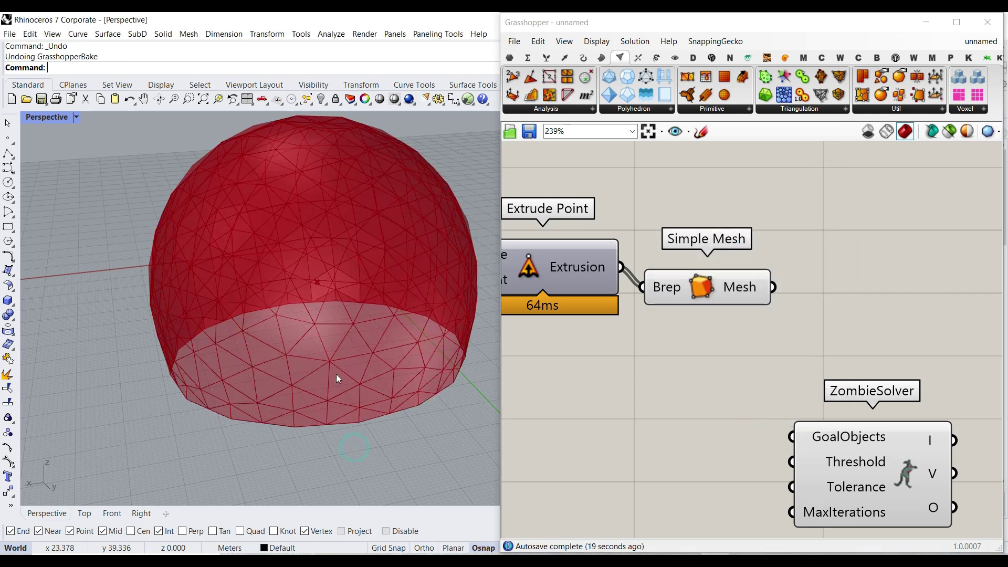
Check the vertex and face data of the Simple Mesh output and shift the ZombieSolver farther away from it
{"action": "right_click_drag", "start_coordinate": [748, 295], "coordinate": [666, 243]}
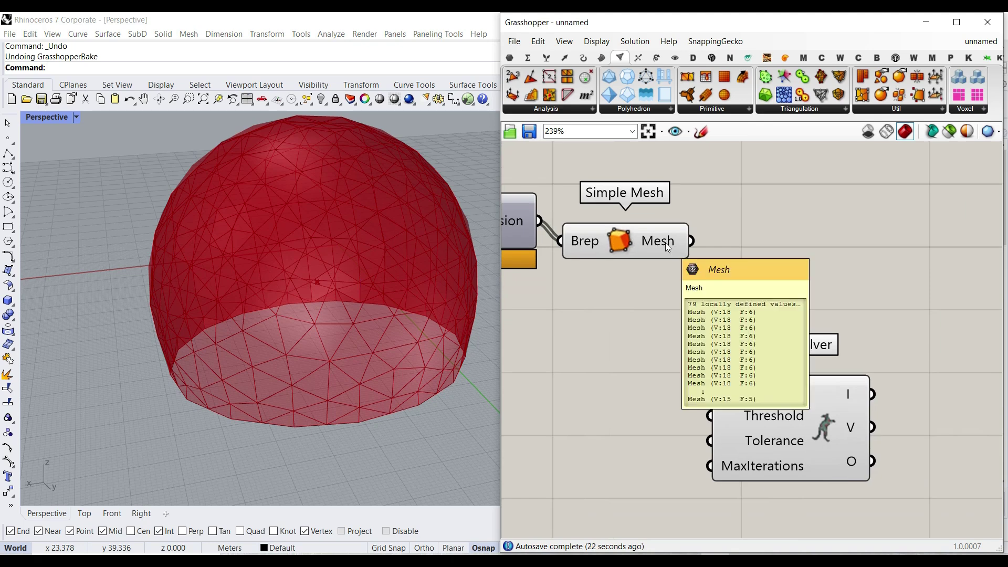
{"action": "mouse_move", "coordinate": [661, 243]}
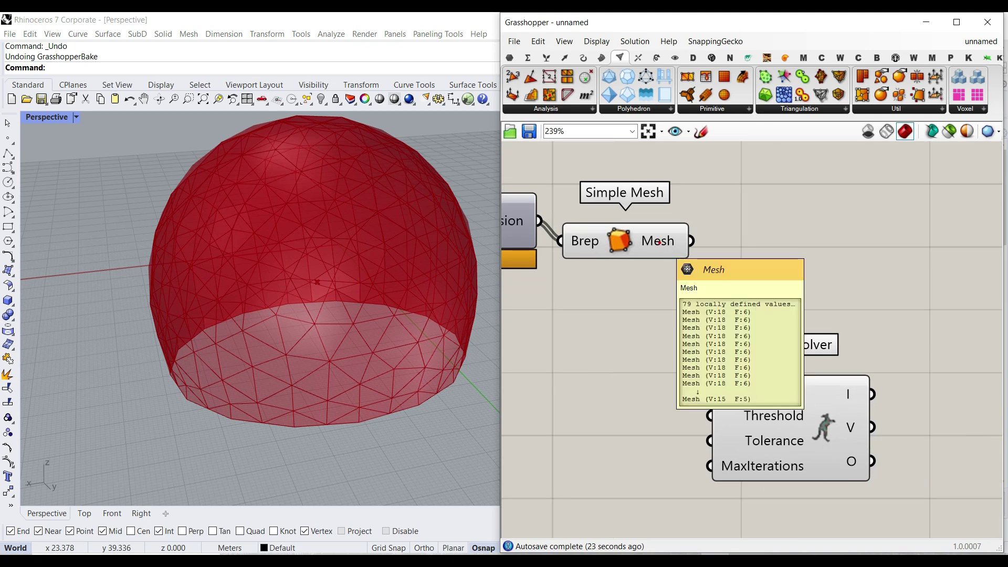
{"action": "left_click_drag", "start_coordinate": [750, 387], "coordinate": [845, 392]}
{"action": "right_click", "coordinate": [731, 317]}
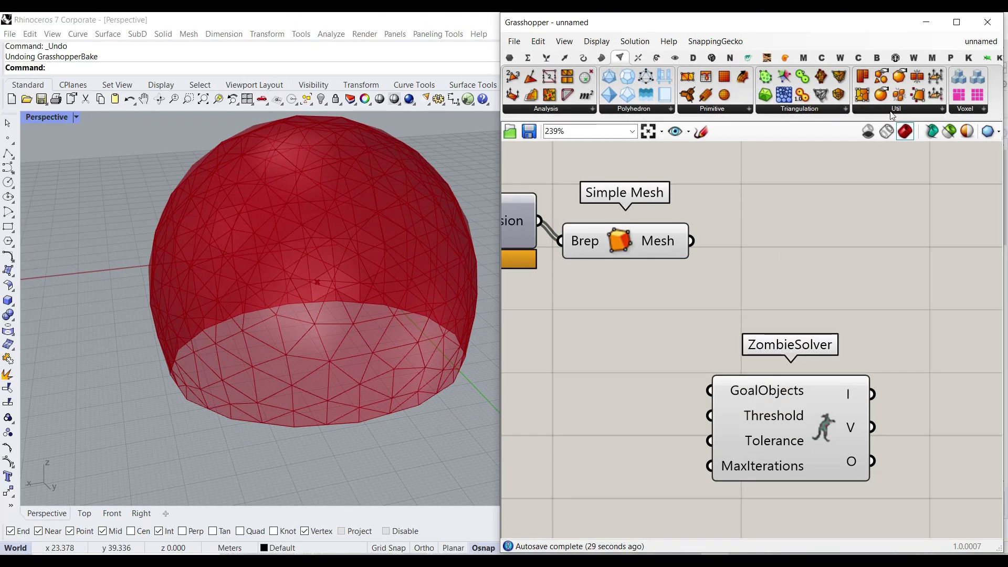
{"action": "right_click_drag", "start_coordinate": [798, 382], "coordinate": [738, 378]}
{"action": "scroll", "coordinate": [735, 374], "scroll_direction": "down", "scroll_amount": 3}
{"action": "left_click_drag", "start_coordinate": [753, 395], "coordinate": [819, 398]}
{"action": "scroll", "coordinate": [707, 302], "scroll_direction": "up", "scroll_amount": 3}
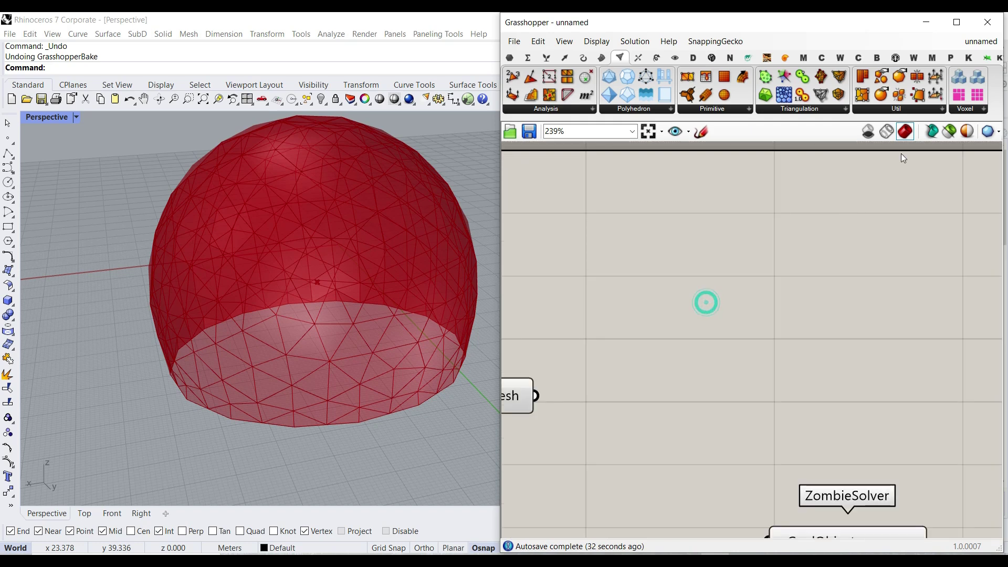
Place a Weld Mesh component and connect Simple Mesh's Mesh output to its Mesh input
{"action": "left_click", "coordinate": [897, 108]}
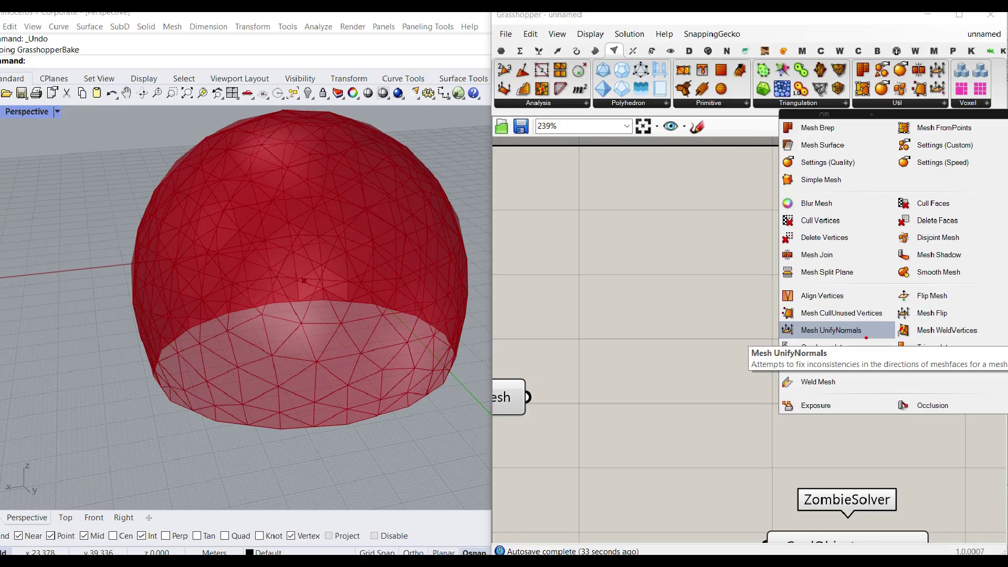
{"action": "key", "text": "Escape"}
{"action": "left_click", "coordinate": [897, 108]}
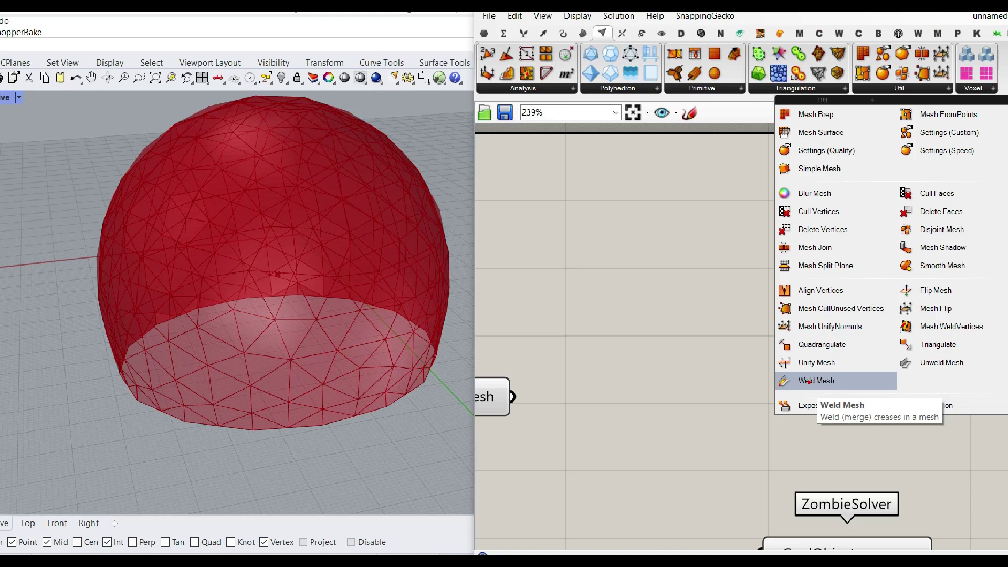
{"action": "left_click", "coordinate": [548, 371]}
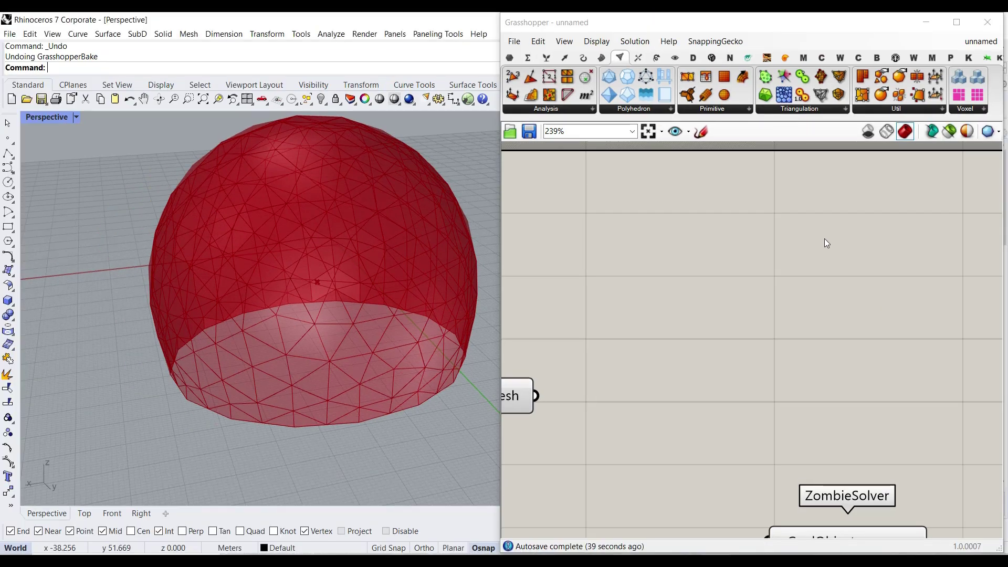
{"action": "left_click", "coordinate": [891, 115]}
{"action": "left_click", "coordinate": [806, 368]}
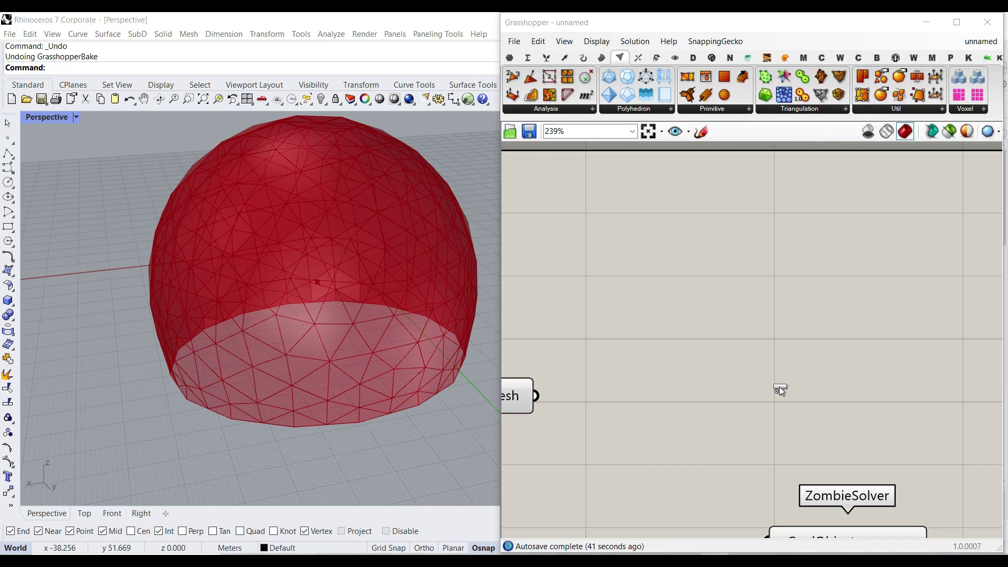
{"action": "left_click", "coordinate": [658, 413]}
{"action": "left_click_drag", "start_coordinate": [618, 383], "coordinate": [646, 407]}
{"action": "left_click_drag", "start_coordinate": [696, 430], "coordinate": [707, 414]}
Compare the Simple Mesh and Weld Mesh output data and hide the Simple Mesh preview
{"action": "right_click_drag", "start_coordinate": [707, 414], "coordinate": [727, 237]}
{"action": "mouse_move", "coordinate": [621, 302]}
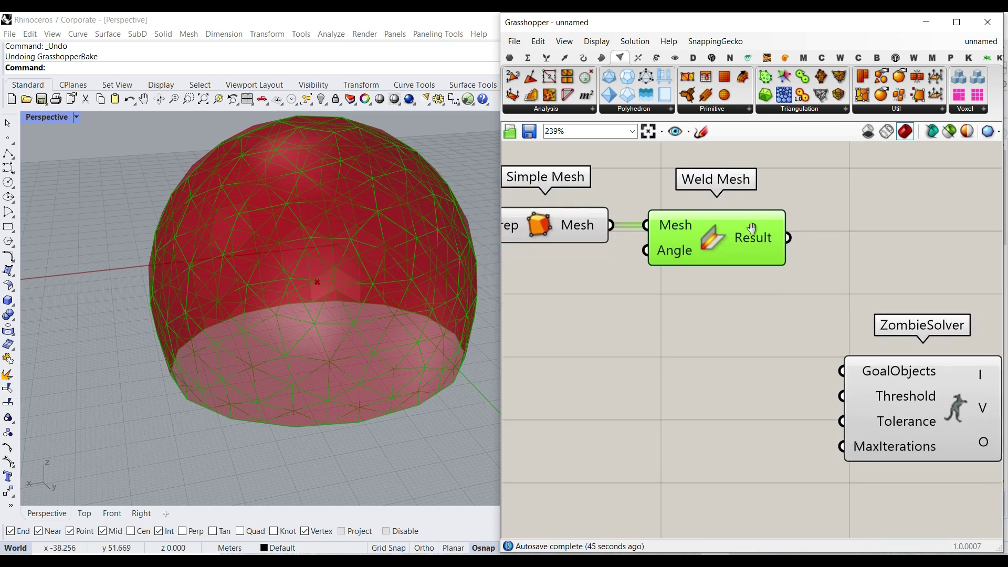
{"action": "mouse_move", "coordinate": [752, 229]}
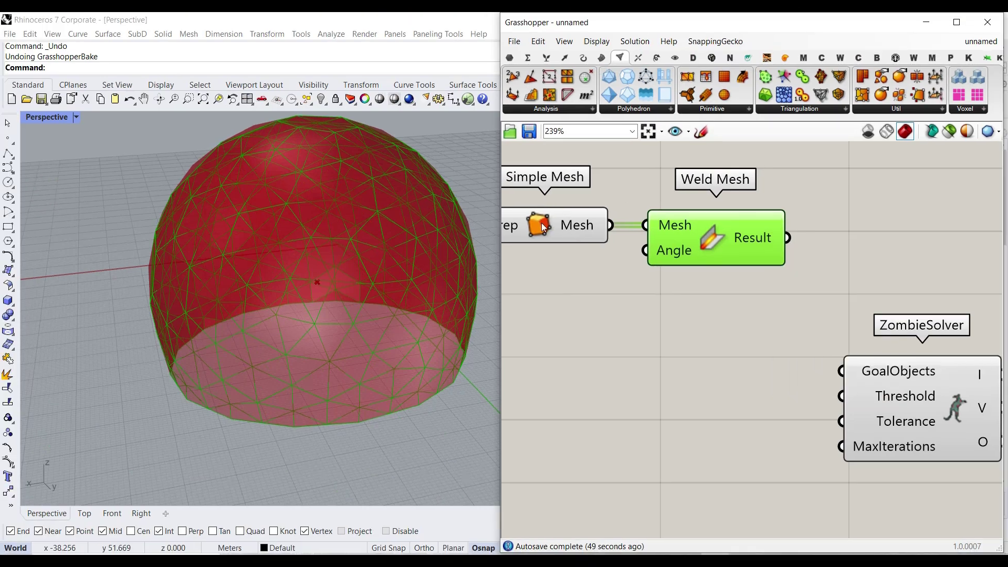
{"action": "right_click", "coordinate": [543, 227]}
{"action": "left_click", "coordinate": [561, 243]}
Bake the Weld Mesh result, pull one hexagonal panel away from the dome to inspect it, and undo everything
{"action": "right_click", "coordinate": [760, 253]}
{"action": "left_click", "coordinate": [764, 271]}
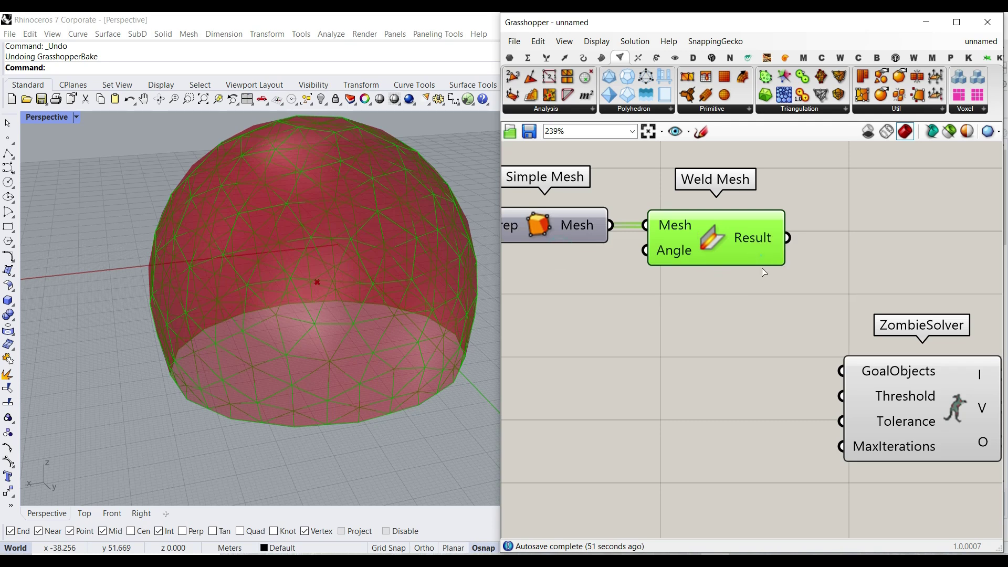
{"action": "left_click", "coordinate": [770, 379]}
{"action": "left_click", "coordinate": [358, 320]}
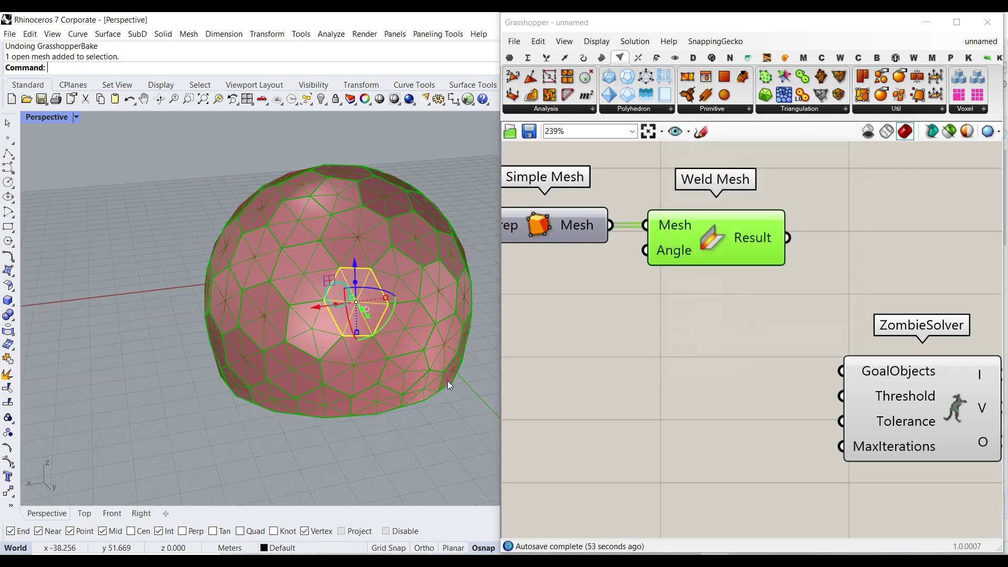
{"action": "scroll", "coordinate": [447, 383], "scroll_direction": "down", "scroll_amount": 4}
{"action": "right_click_drag", "start_coordinate": [367, 357], "coordinate": [361, 385]}
{"action": "left_click_drag", "start_coordinate": [342, 351], "coordinate": [248, 369]}
{"action": "left_click", "coordinate": [308, 459]}
{"action": "scroll", "coordinate": [392, 354], "scroll_direction": "up", "scroll_amount": 2}
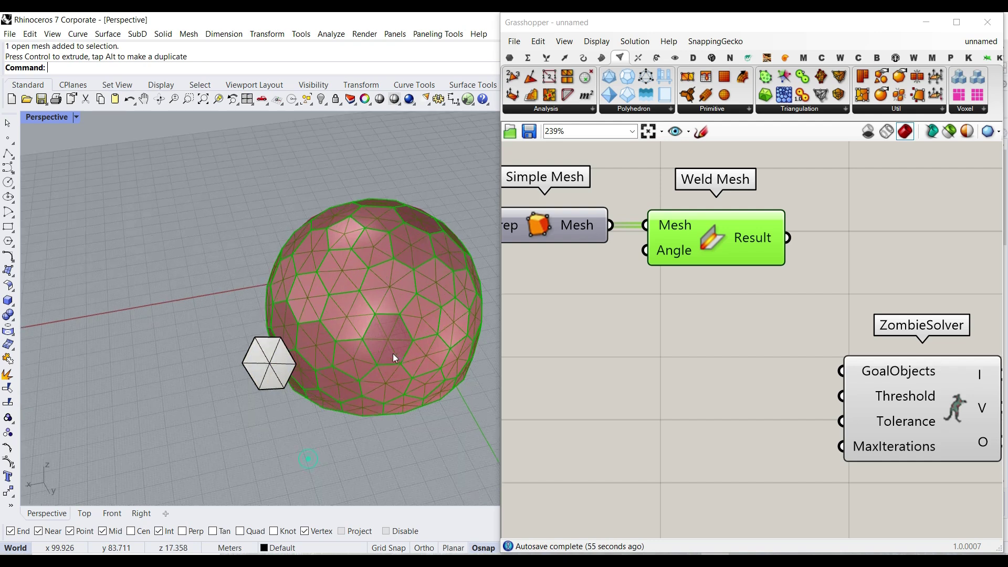
{"action": "key", "text": "ctrl+z"}
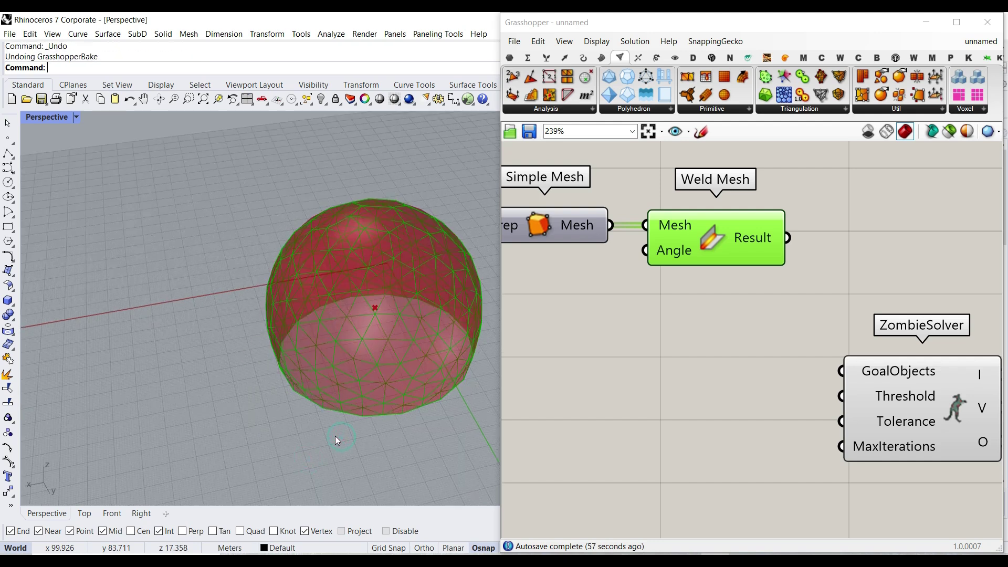
Place a Kangaroo Show component and connect Weld Mesh's Result through it to the ZombieSolver's GoalObjects input
{"action": "scroll", "coordinate": [664, 338], "scroll_direction": "down", "scroll_amount": 3}
{"action": "right_click_drag", "start_coordinate": [683, 339], "coordinate": [703, 355]}
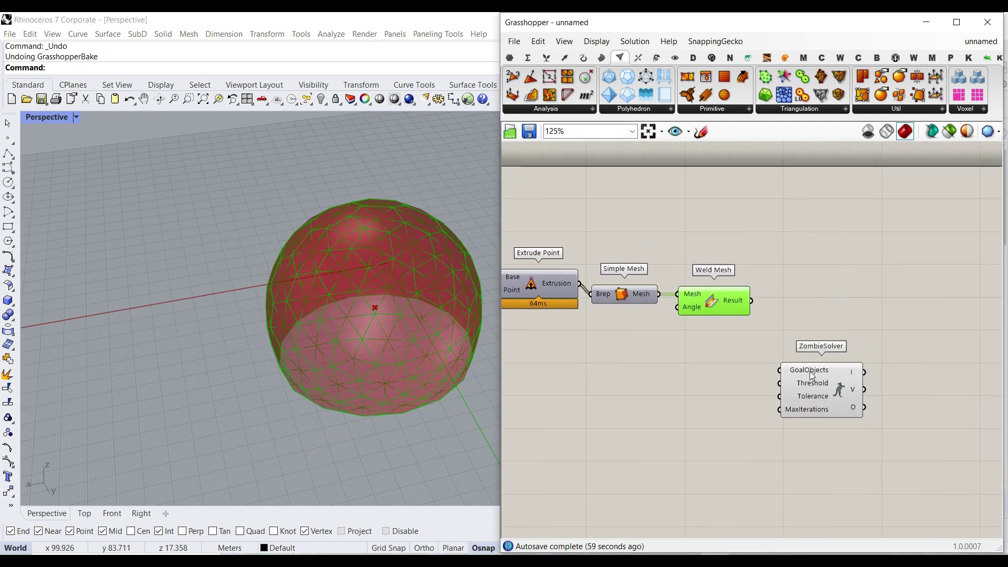
{"action": "scroll", "coordinate": [818, 378], "scroll_direction": "up", "scroll_amount": 3}
{"action": "left_click_drag", "start_coordinate": [831, 387], "coordinate": [913, 325]}
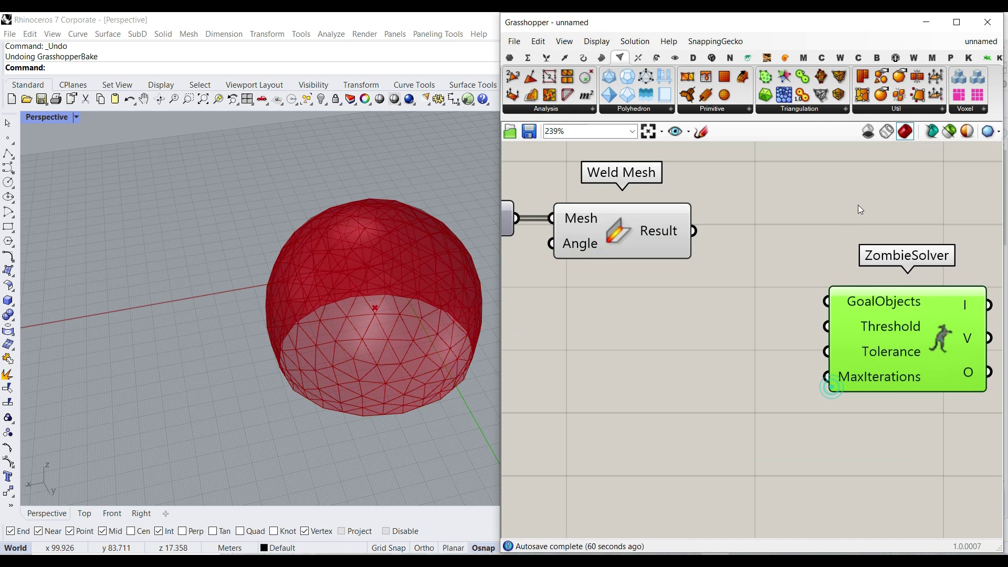
{"action": "left_click", "coordinate": [969, 57]}
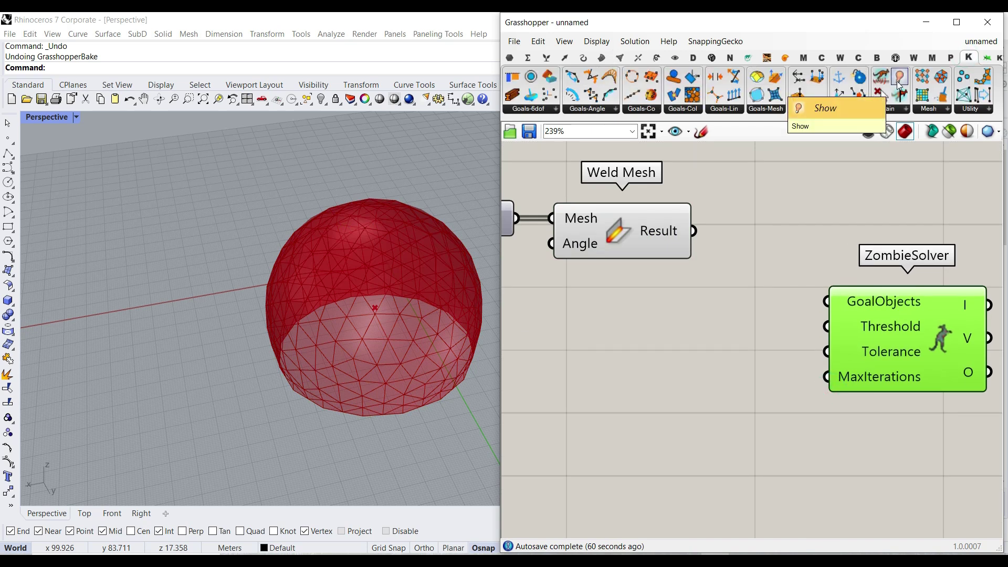
{"action": "left_click", "coordinate": [899, 82]}
{"action": "left_click", "coordinate": [802, 228]}
{"action": "right_click_drag", "start_coordinate": [747, 278], "coordinate": [674, 332]}
{"action": "mouse_move", "coordinate": [606, 281]}
{"action": "left_mouse_down"}
{"action": "mouse_move", "coordinate": [619, 281]}
{"action": "mouse_move", "coordinate": [599, 294]}
{"action": "left_mouse_up"}
{"action": "left_click_drag", "start_coordinate": [678, 284], "coordinate": [683, 282]}
{"action": "left_click_drag", "start_coordinate": [772, 281], "coordinate": [754, 355]}
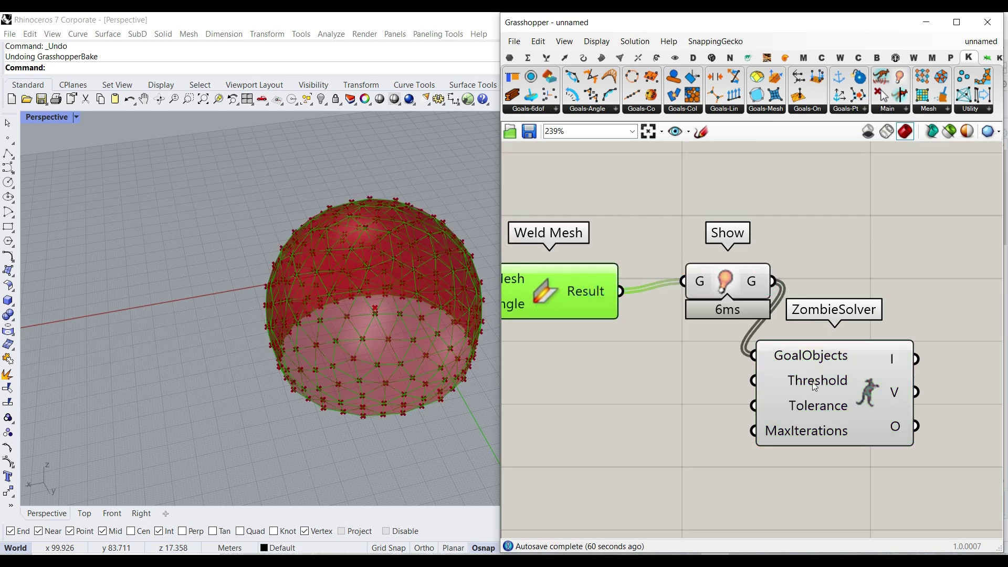
Spread out the Show and ZombieSolver components and check the data in the ZombieSolver's O output
{"action": "left_click_drag", "start_coordinate": [793, 383], "coordinate": [868, 361]}
{"action": "left_click_drag", "start_coordinate": [733, 294], "coordinate": [727, 217]}
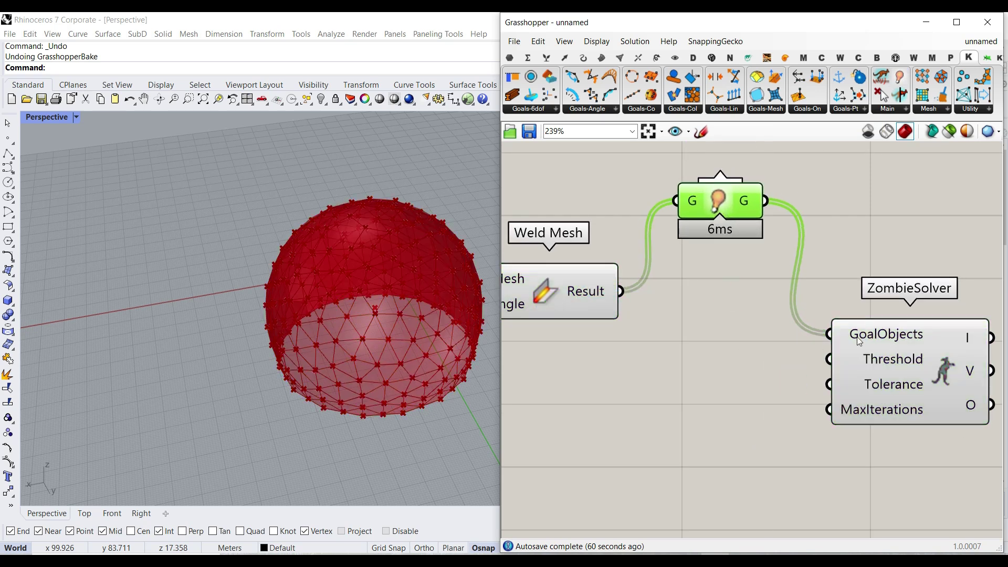
{"action": "right_click_drag", "start_coordinate": [882, 330], "coordinate": [757, 320]}
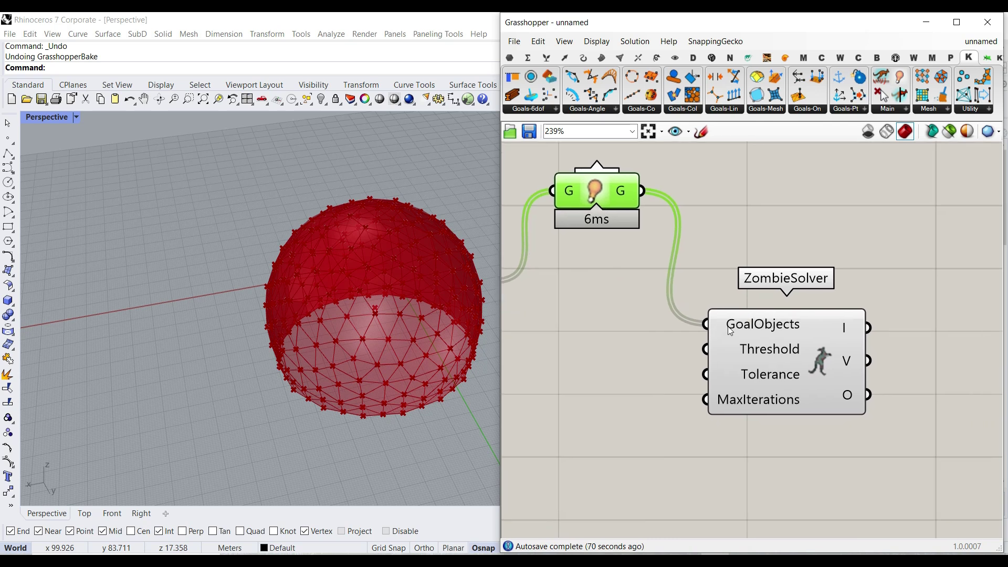
{"action": "scroll", "coordinate": [731, 326], "scroll_direction": "down", "scroll_amount": 2}
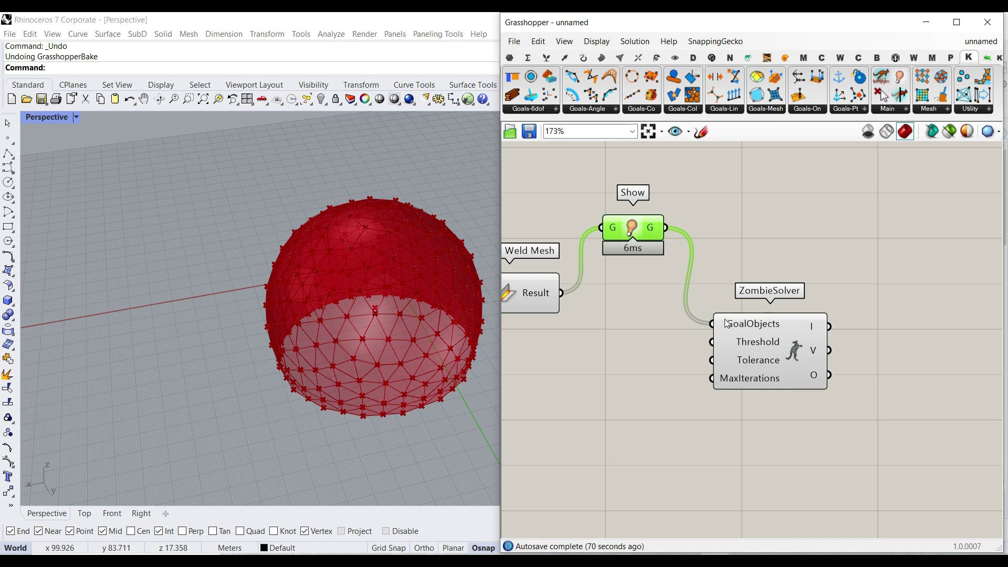
{"action": "right_click_drag", "start_coordinate": [813, 382], "coordinate": [787, 307]}
{"action": "right_click_drag", "start_coordinate": [622, 201], "coordinate": [630, 220]}
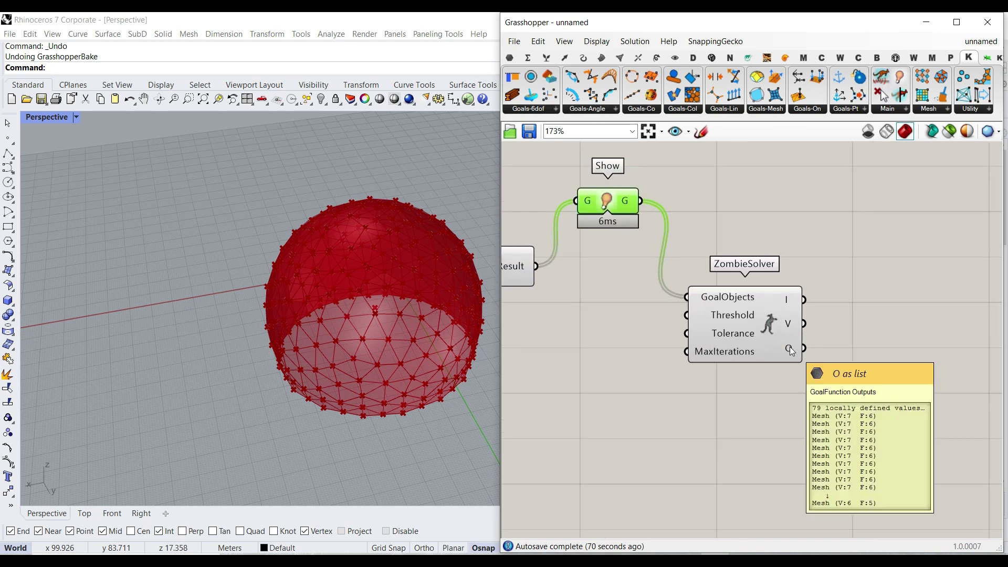
Place a Mesh parameter and connect the ZombieSolver's O output to it
{"action": "left_click", "coordinate": [509, 57]}
{"action": "left_click", "coordinate": [574, 109]}
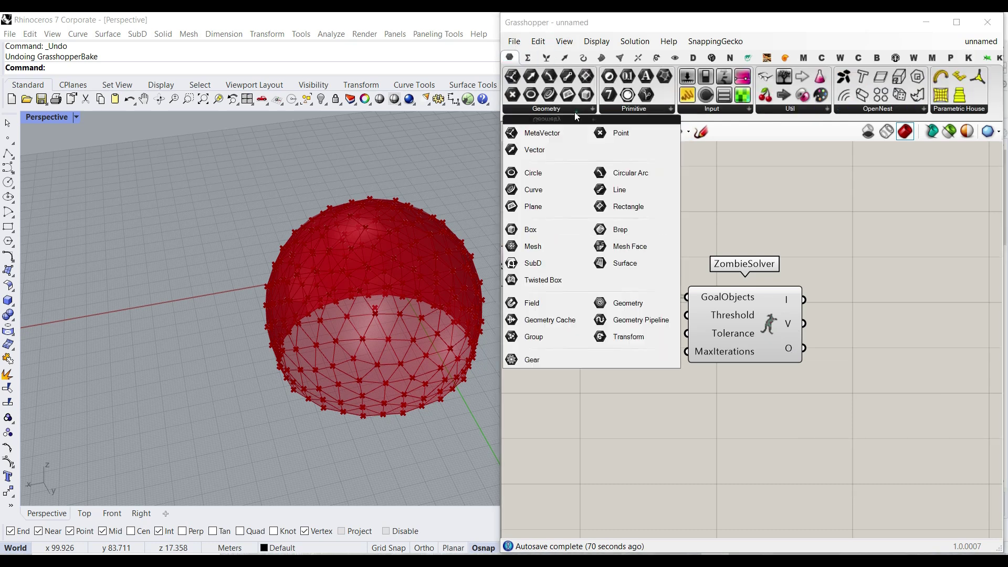
{"action": "left_click", "coordinate": [547, 247]}
{"action": "left_click", "coordinate": [873, 348]}
{"action": "left_click_drag", "start_coordinate": [849, 348], "coordinate": [793, 351]}
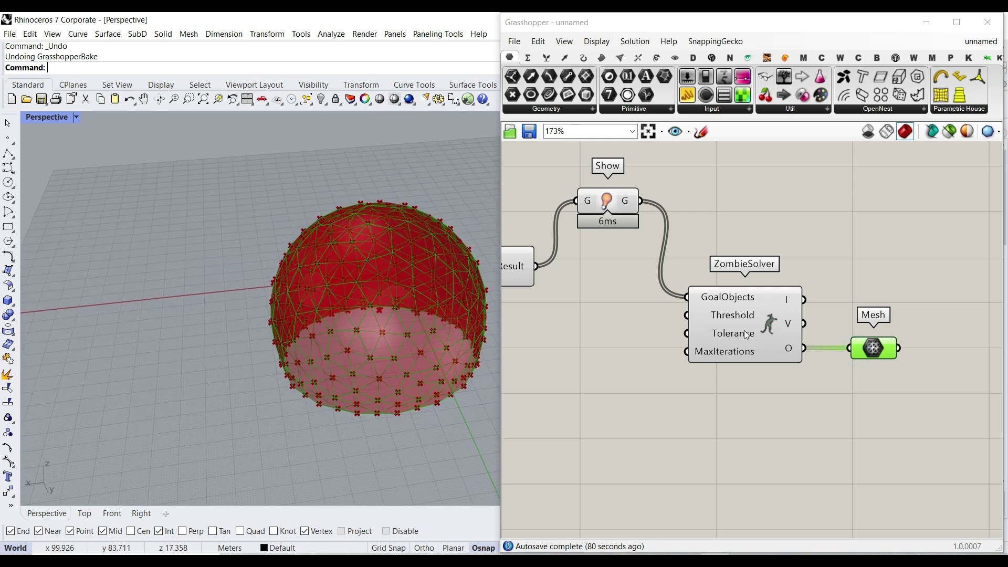
Place a Kangaroo CoPlanar goal component on the canvas between Weld Mesh and the ZombieSolver
{"action": "right_click_drag", "start_coordinate": [770, 315], "coordinate": [924, 389]}
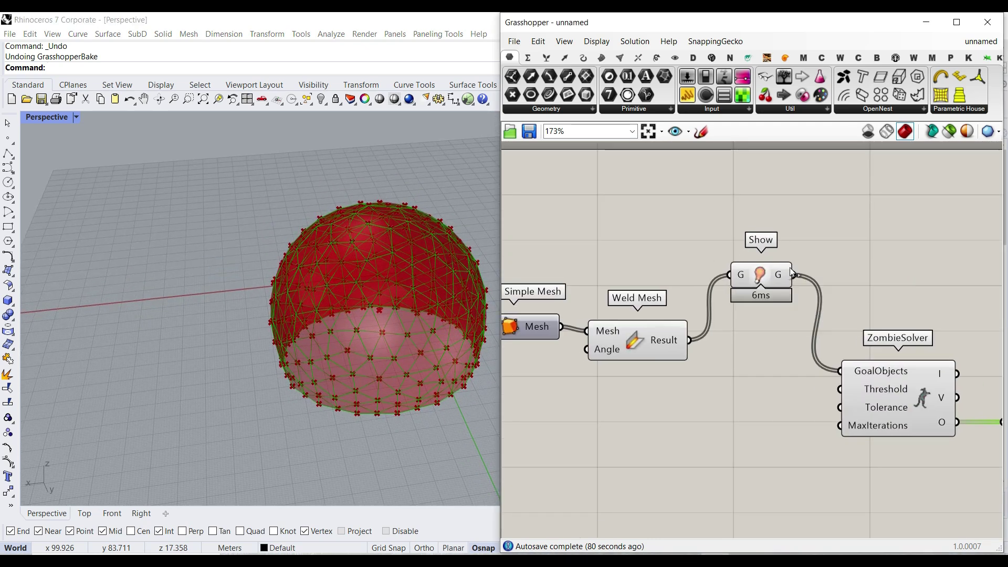
{"action": "left_click", "coordinate": [971, 57]}
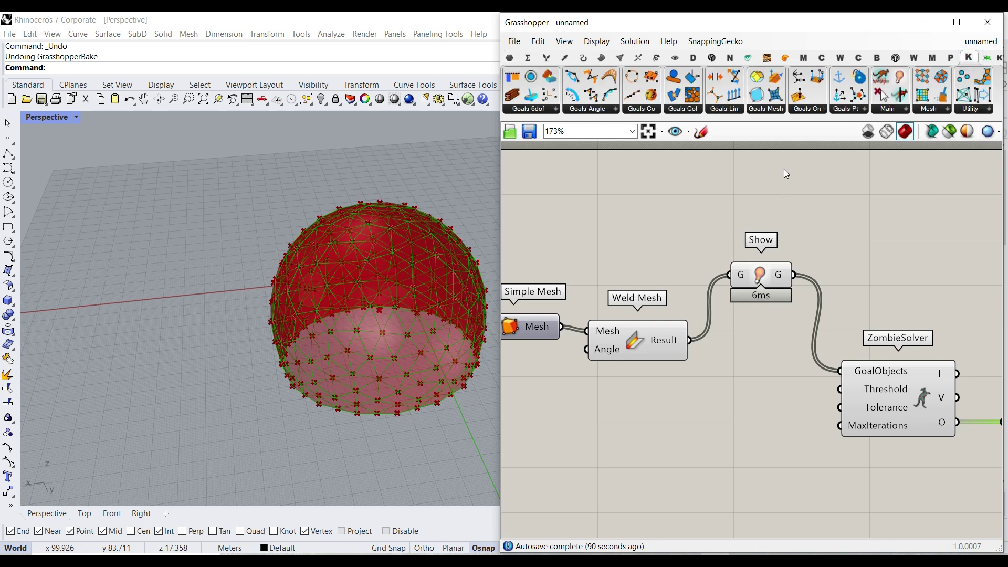
{"action": "left_click", "coordinate": [643, 109]}
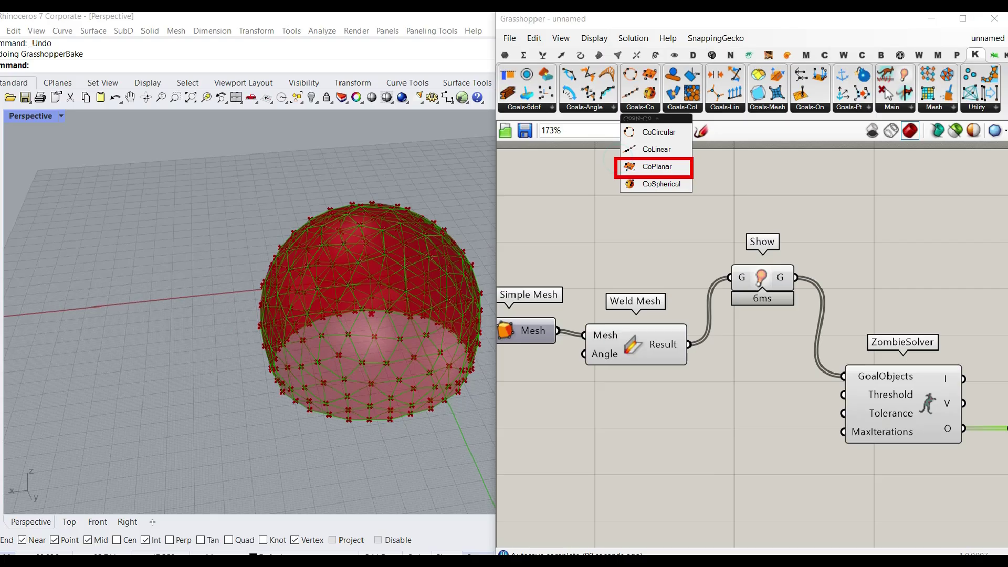
{"action": "left_click", "coordinate": [675, 166]}
{"action": "left_click", "coordinate": [743, 410]}
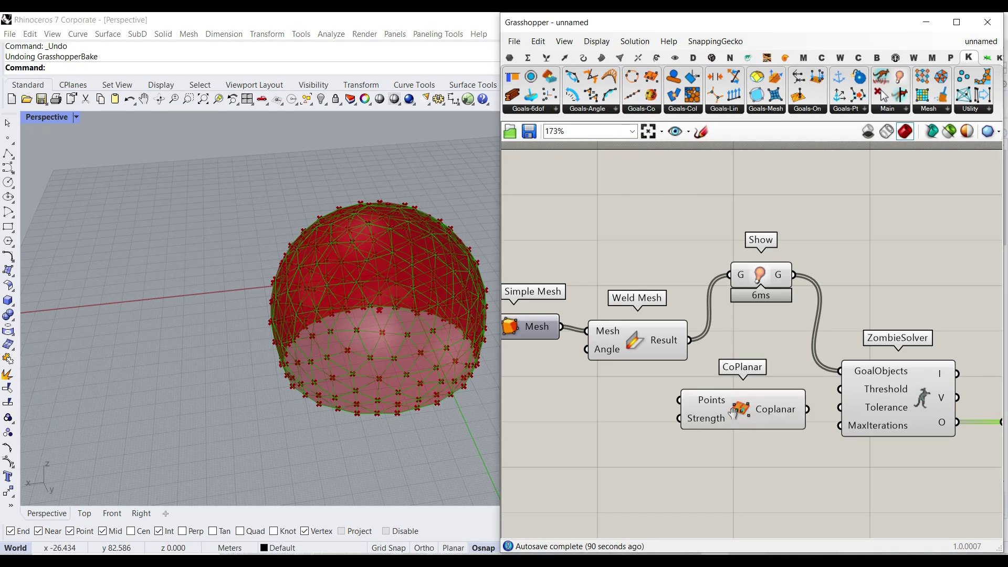
{"action": "scroll", "coordinate": [709, 341], "scroll_direction": "up", "scroll_amount": 5}
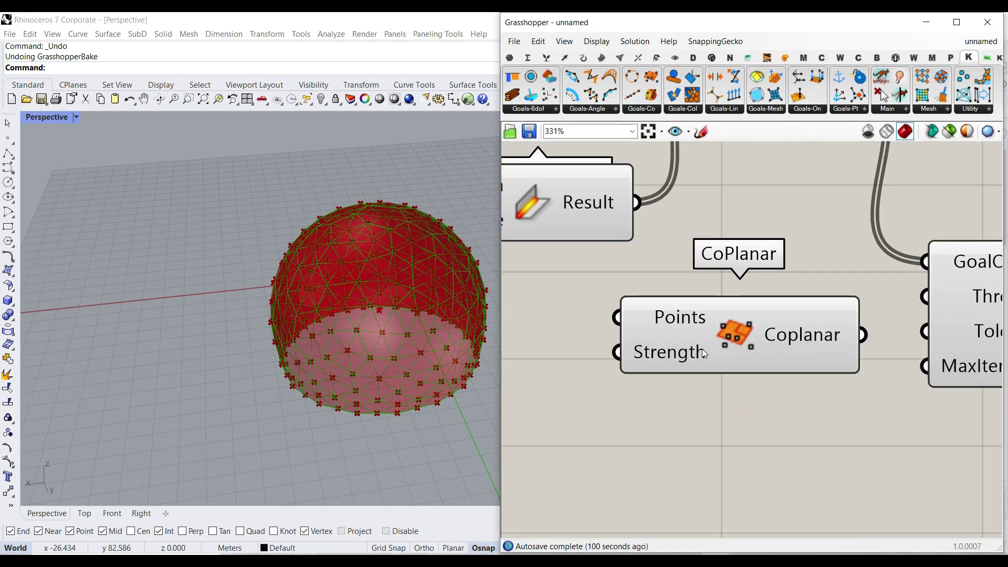
Move the CoPlanar and ZombieSolver components farther away from Weld Mesh to make room between them
{"action": "scroll", "coordinate": [701, 349], "scroll_direction": "down", "scroll_amount": 5}
{"action": "left_click_drag", "start_coordinate": [932, 407], "coordinate": [685, 325]}
{"action": "left_click_drag", "start_coordinate": [777, 337], "coordinate": [669, 338]}
{"action": "left_click", "coordinate": [748, 373]}
{"action": "scroll", "coordinate": [768, 337], "scroll_direction": "up", "scroll_amount": 5}
{"action": "right_click_drag", "start_coordinate": [669, 339], "coordinate": [896, 344]}
{"action": "left_click", "coordinate": [646, 362]}
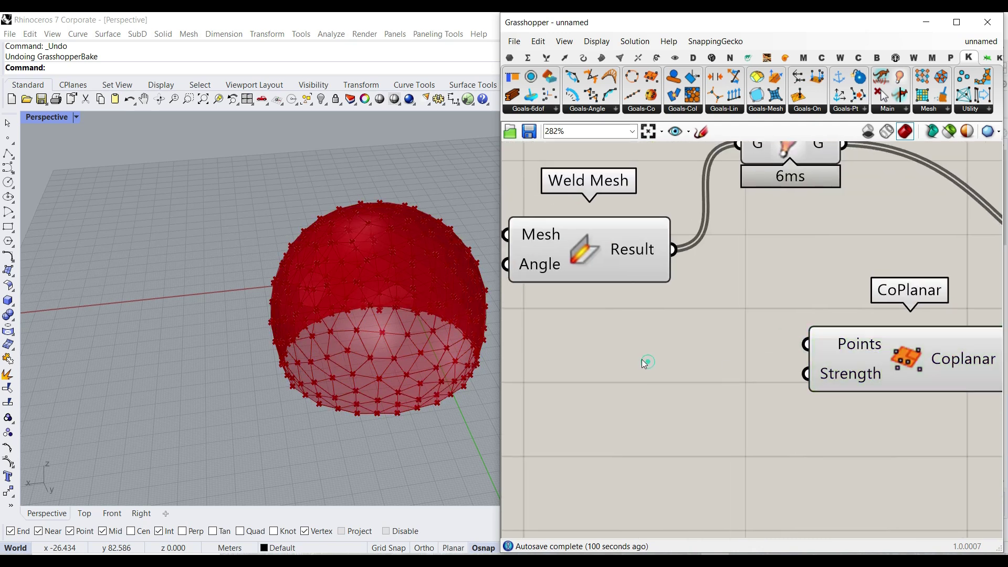
Place a Deconstruct Mesh component below Weld Mesh and connect Weld Mesh's Result to its Mesh input
{"action": "left_click", "coordinate": [622, 58]}
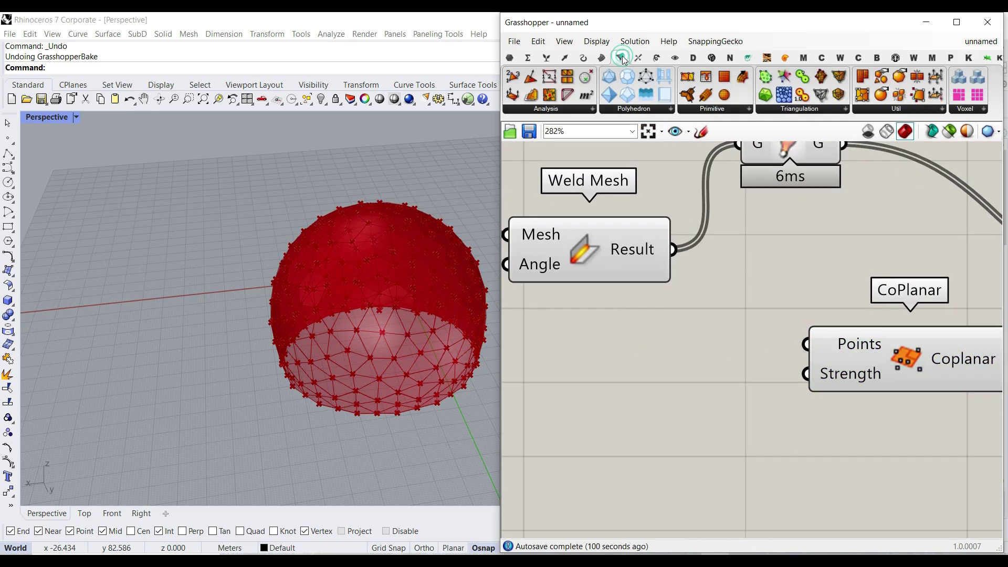
{"action": "left_click_drag", "start_coordinate": [517, 99], "coordinate": [698, 394]}
{"action": "left_click_drag", "start_coordinate": [674, 250], "coordinate": [646, 404]}
{"action": "right_click_drag", "start_coordinate": [646, 404], "coordinate": [631, 333]}
{"action": "left_click_drag", "start_coordinate": [676, 330], "coordinate": [596, 407]}
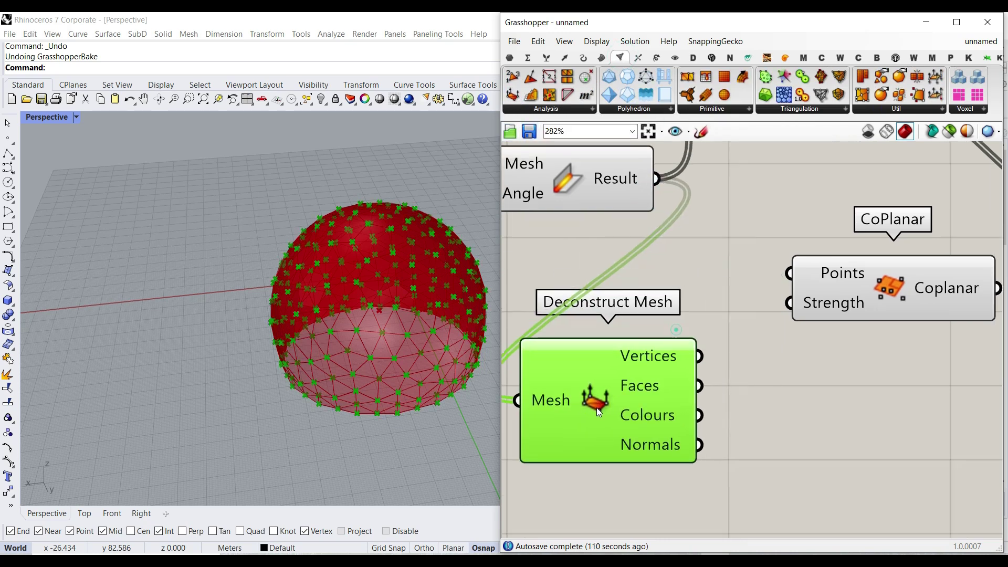
{"action": "right_click_drag", "start_coordinate": [642, 389], "coordinate": [661, 304]}
{"action": "mouse_move", "coordinate": [691, 261]}
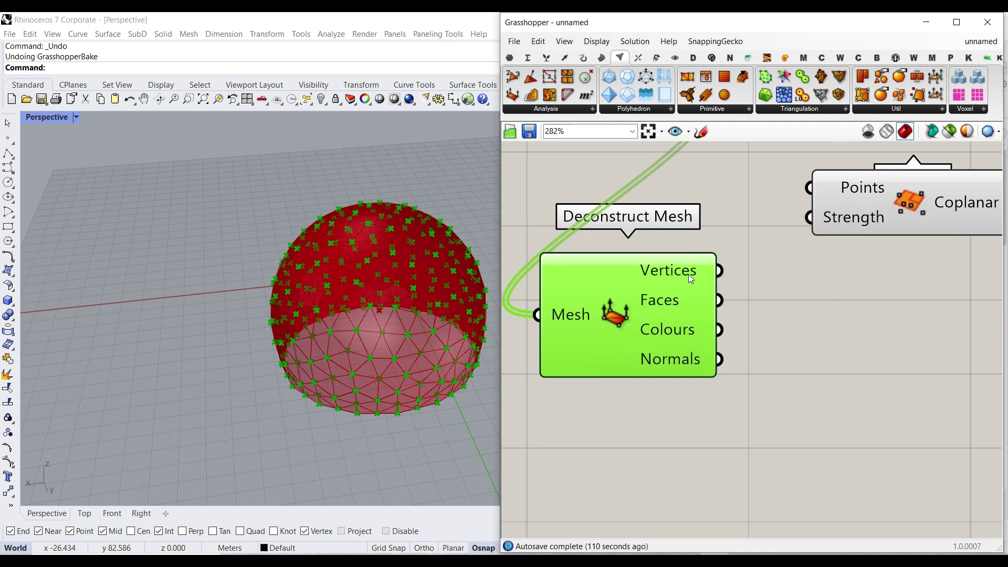
Bake the meshes from Deconstruct Mesh's input, select single hexagonal panels to inspect them, and undo the bake
{"action": "right_click", "coordinate": [574, 318]}
{"action": "left_click", "coordinate": [599, 345]}
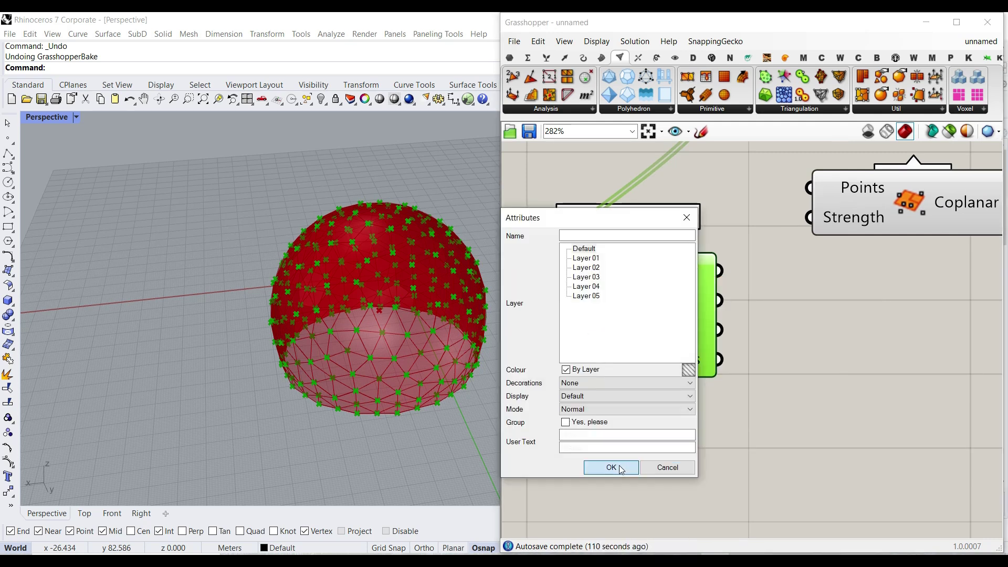
{"action": "left_click", "coordinate": [609, 466]}
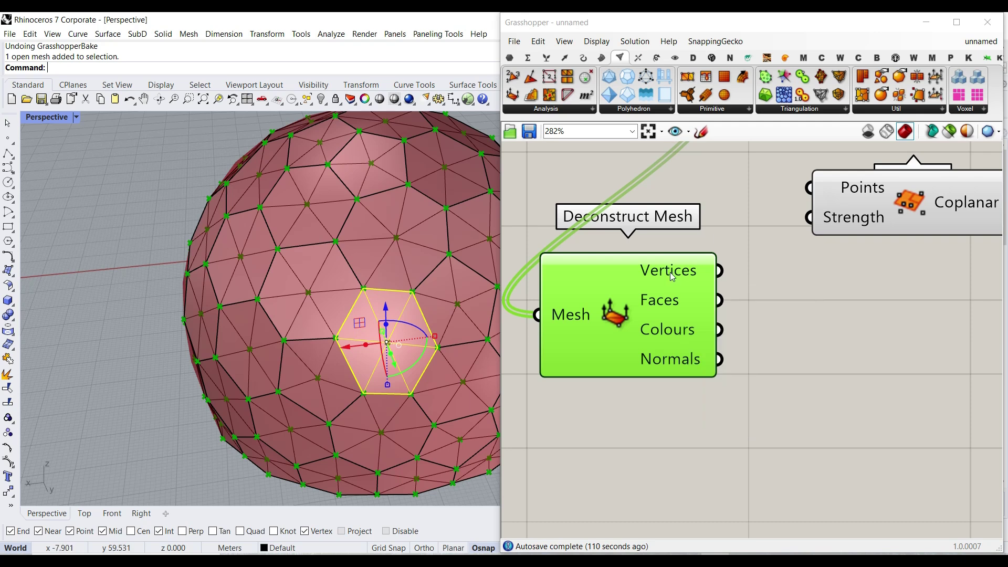
{"action": "mouse_move", "coordinate": [672, 277]}
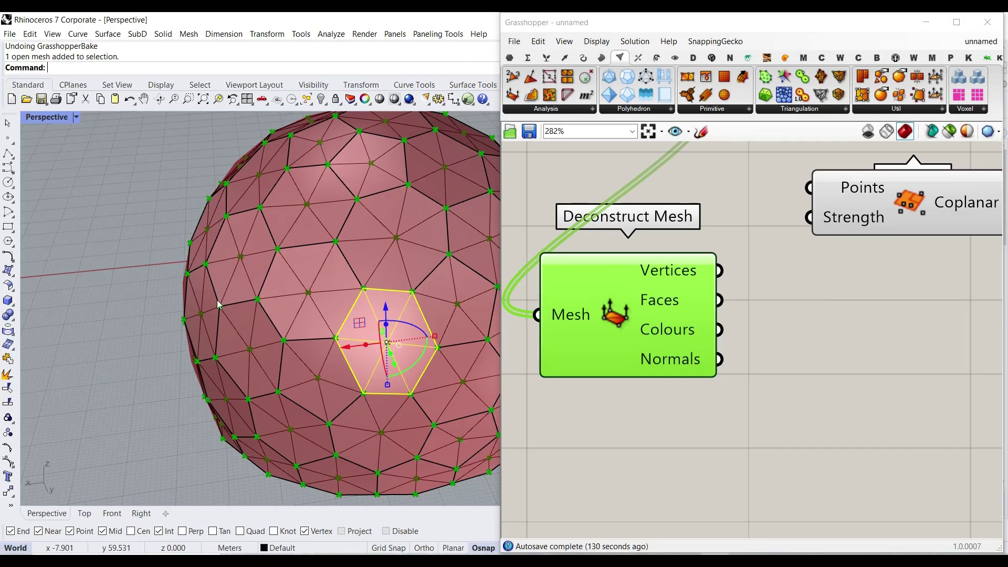
{"action": "left_click", "coordinate": [217, 301]}
{"action": "left_click", "coordinate": [126, 266]}
{"action": "key", "text": "ctrl+z"}
Connect Deconstruct Mesh's Vertices to CoPlanar's Points, and add the Coplanar output to the ZombieSolver's GoalObjects input
{"action": "right_click_drag", "start_coordinate": [757, 254], "coordinate": [671, 347]}
{"action": "left_click_drag", "start_coordinate": [812, 298], "coordinate": [831, 373]}
{"action": "left_click", "coordinate": [687, 421]}
{"action": "left_click_drag", "start_coordinate": [631, 366], "coordinate": [742, 364]}
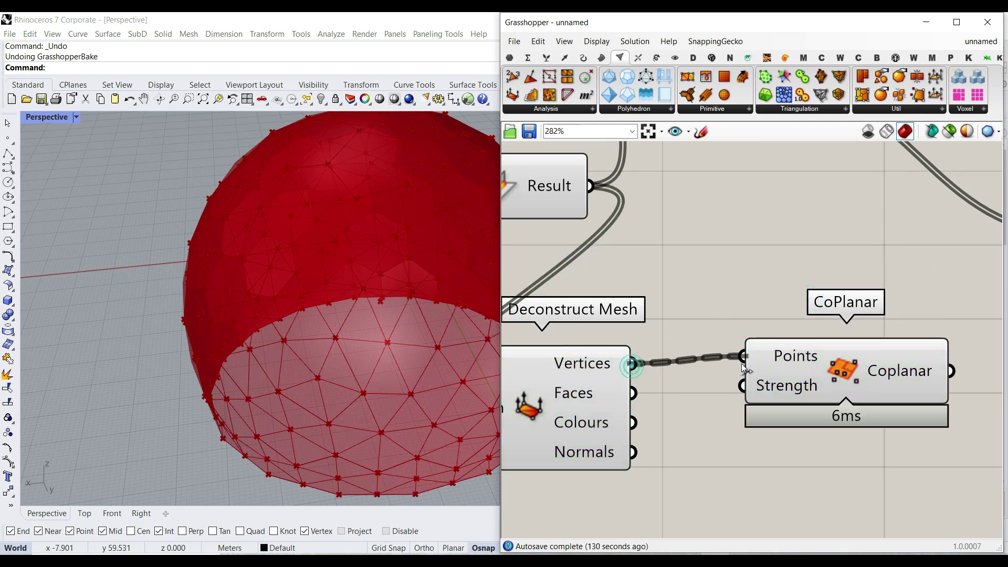
{"action": "scroll", "coordinate": [746, 378], "scroll_direction": "down", "scroll_amount": 3}
{"action": "left_click_drag", "start_coordinate": [793, 409], "coordinate": [887, 313]}
{"action": "scroll", "coordinate": [783, 435], "scroll_direction": "down", "scroll_amount": 5}
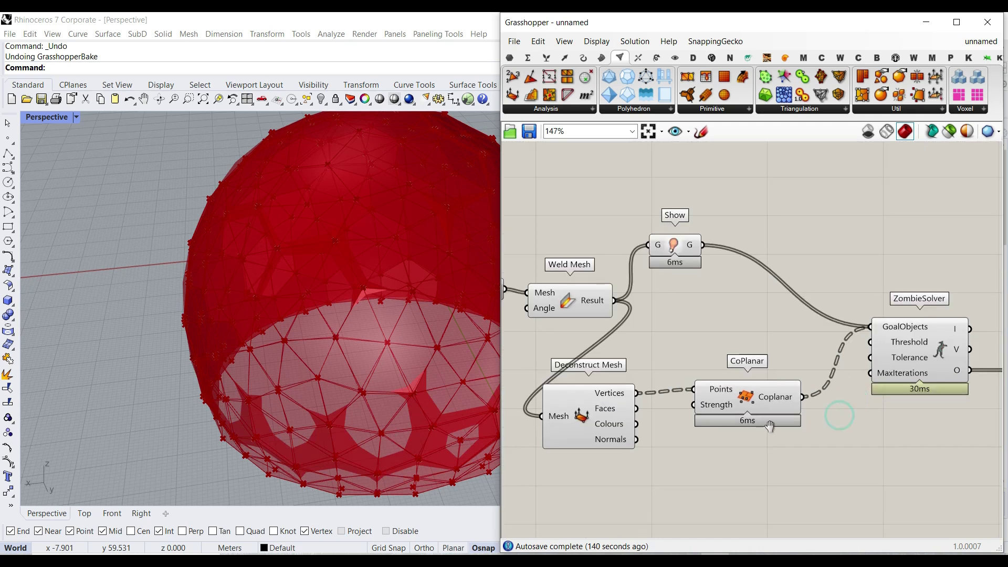
Bake the solved Mesh parameter and move the baked dome beside the red preview dome
{"action": "scroll", "coordinate": [841, 386], "scroll_direction": "up", "scroll_amount": 4}
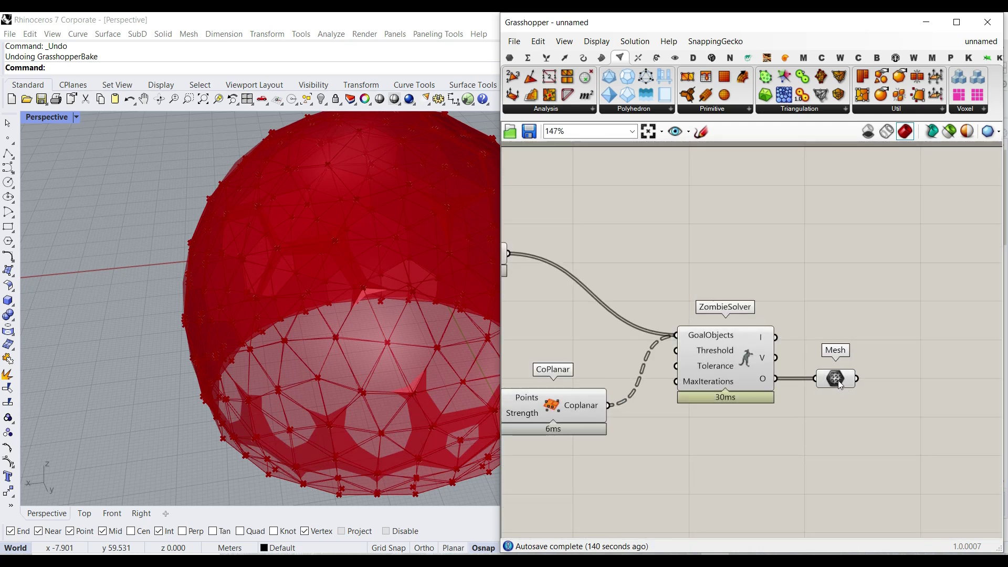
{"action": "right_click", "coordinate": [840, 384]}
{"action": "left_click", "coordinate": [861, 354]}
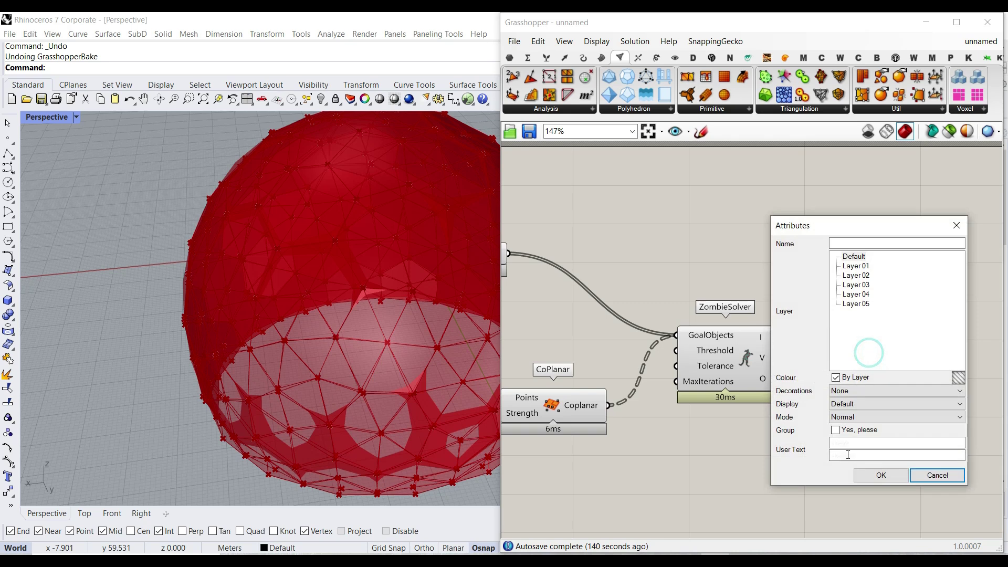
{"action": "left_click", "coordinate": [871, 474]}
{"action": "left_click_drag", "start_coordinate": [436, 424], "coordinate": [191, 277]}
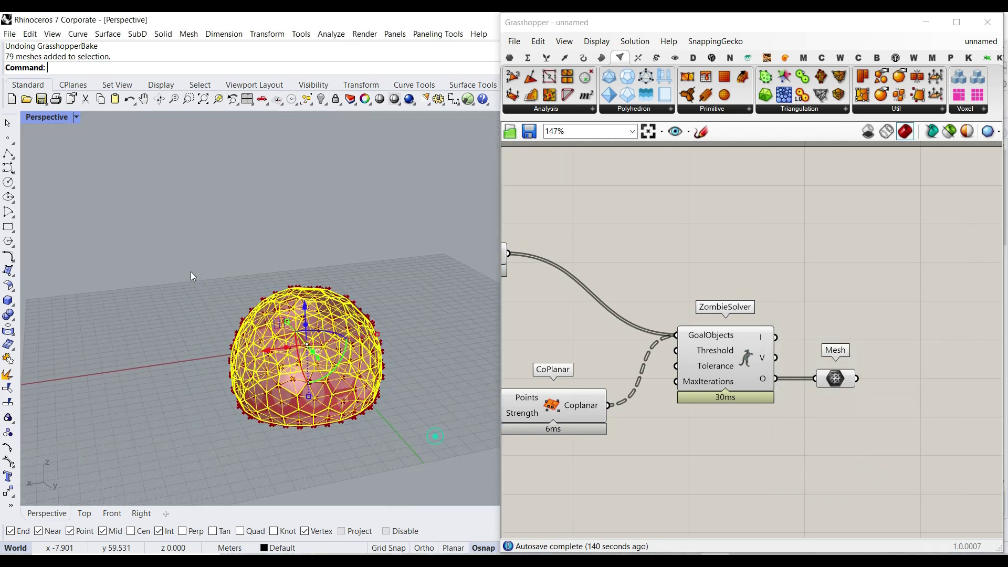
{"action": "scroll", "coordinate": [297, 291], "scroll_direction": "down", "scroll_amount": 4}
{"action": "left_click_drag", "start_coordinate": [258, 340], "coordinate": [160, 352]}
{"action": "left_click", "coordinate": [178, 268]}
Examine the baked dome's panels from several sides to check whether their faces are planar
{"action": "scroll", "coordinate": [212, 349], "scroll_direction": "up", "scroll_amount": 10}
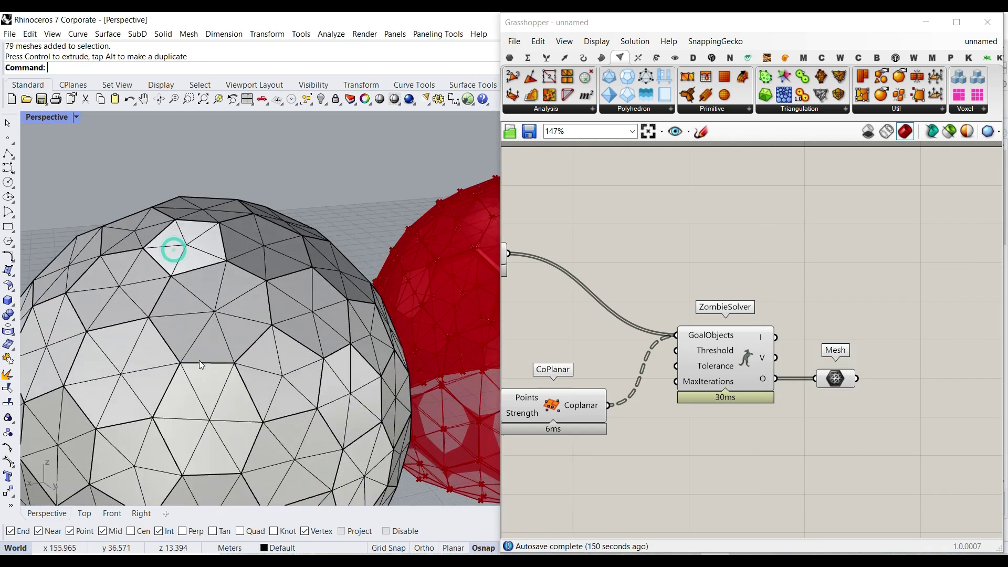
{"action": "scroll", "coordinate": [218, 324], "scroll_direction": "down", "scroll_amount": 7}
{"action": "right_click_drag", "start_coordinate": [219, 324], "coordinate": [110, 302]}
{"action": "scroll", "coordinate": [177, 414], "scroll_direction": "up", "scroll_amount": 6}
{"action": "right_click_drag", "start_coordinate": [179, 415], "coordinate": [142, 368]}
{"action": "scroll", "coordinate": [393, 373], "scroll_direction": "down", "scroll_amount": 6}
{"action": "scroll", "coordinate": [147, 357], "scroll_direction": "down", "scroll_amount": 6}
{"action": "scroll", "coordinate": [459, 362], "scroll_direction": "up", "scroll_amount": 6}
{"action": "right_click_drag", "start_coordinate": [459, 363], "coordinate": [297, 419]}
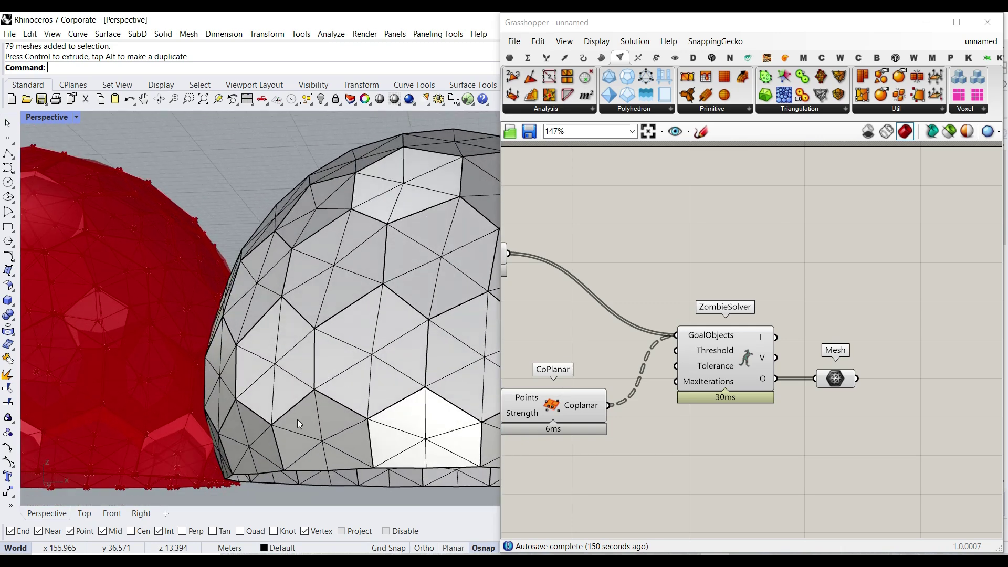
Examine the baked dome's bottom edge in the Front view to check whether it lies flat
{"action": "left_click", "coordinate": [118, 508]}
{"action": "scroll", "coordinate": [256, 356], "scroll_direction": "down", "scroll_amount": 5}
{"action": "scroll", "coordinate": [374, 391], "scroll_direction": "up", "scroll_amount": 6}
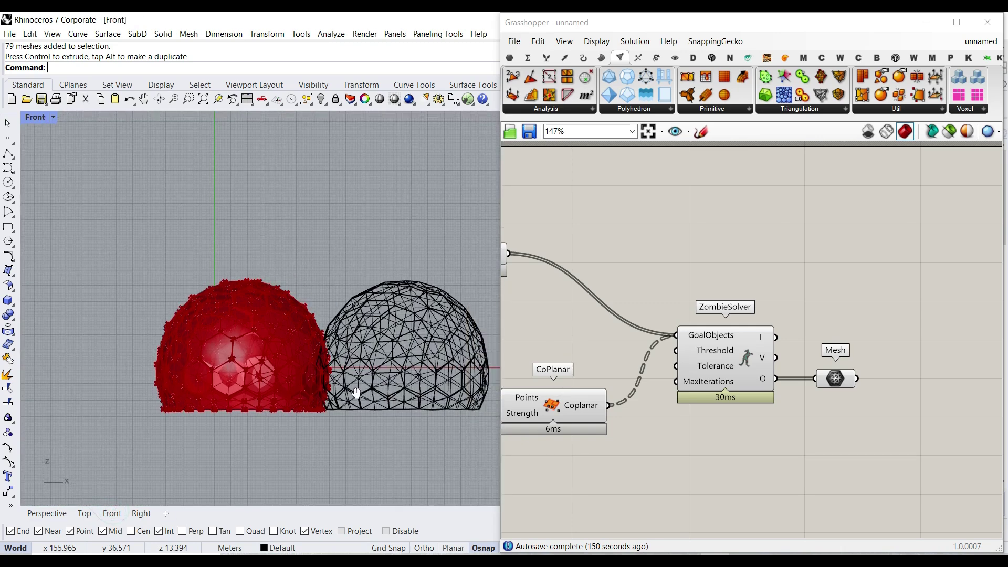
{"action": "scroll", "coordinate": [389, 391], "scroll_direction": "down", "scroll_amount": 2}
{"action": "scroll", "coordinate": [332, 388], "scroll_direction": "down", "scroll_amount": 4}
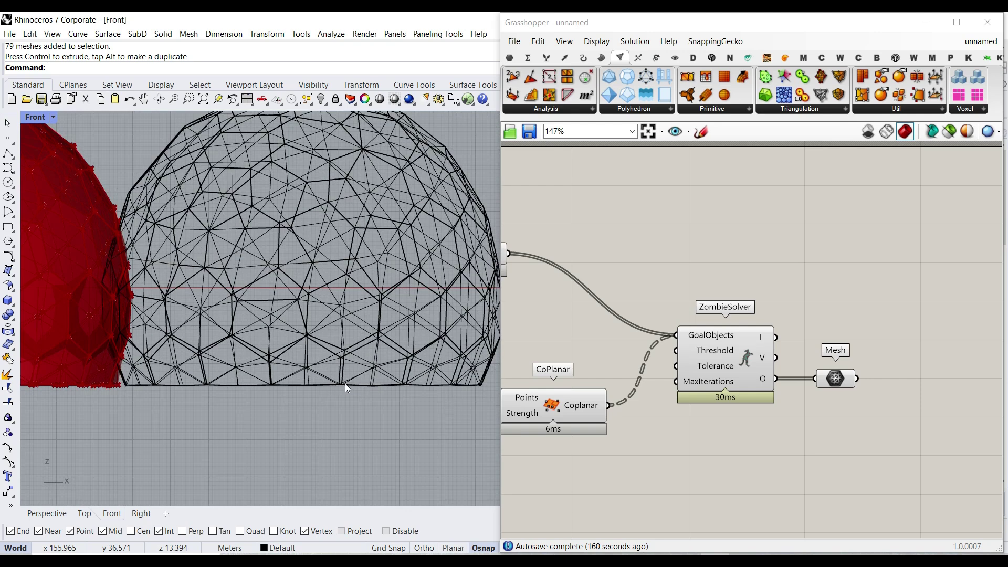
{"action": "scroll", "coordinate": [334, 428], "scroll_direction": "up", "scroll_amount": 6}
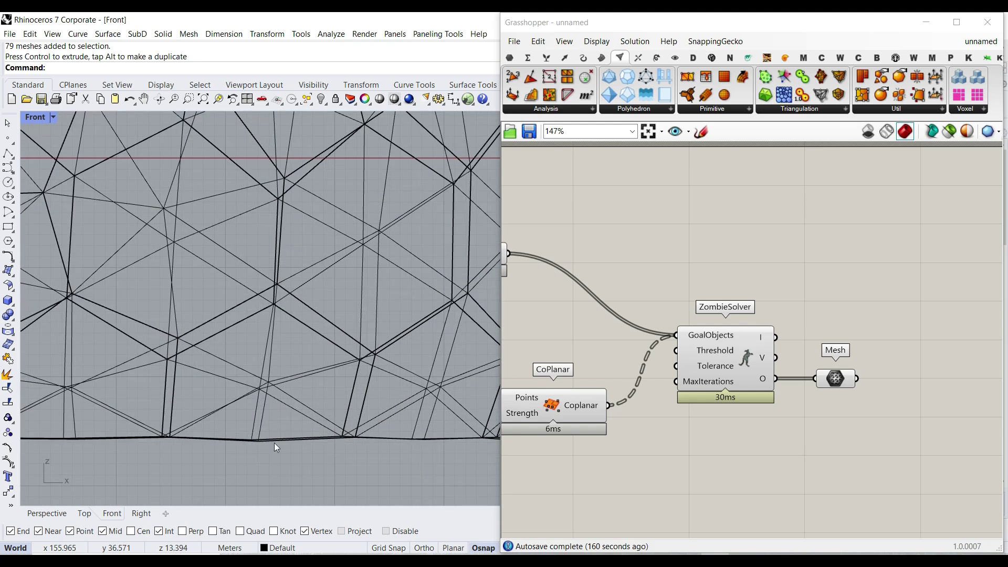
{"action": "scroll", "coordinate": [229, 430], "scroll_direction": "down", "scroll_amount": 1}
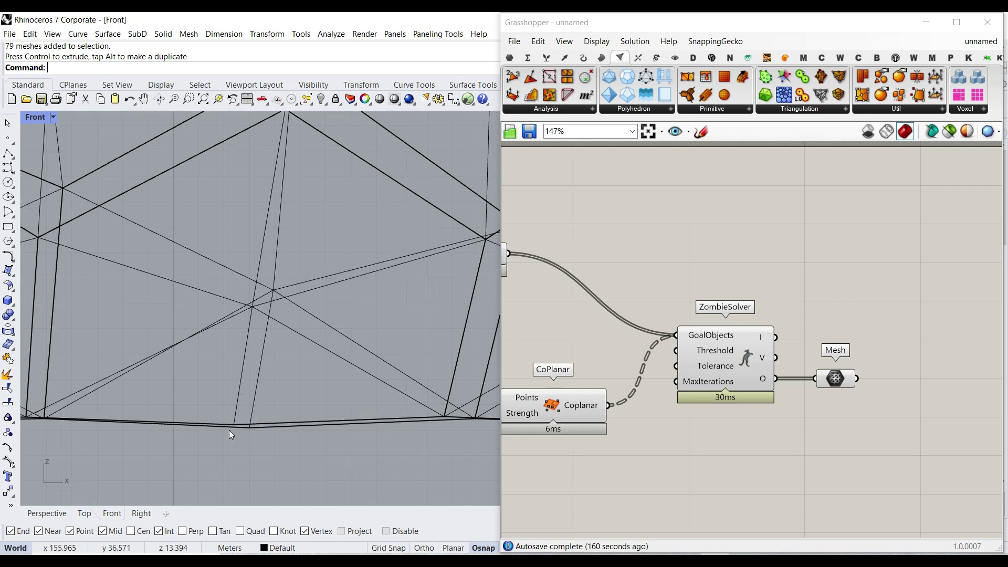
{"action": "left_click_drag", "start_coordinate": [38, 419], "coordinate": [483, 418], "text": "shift"}
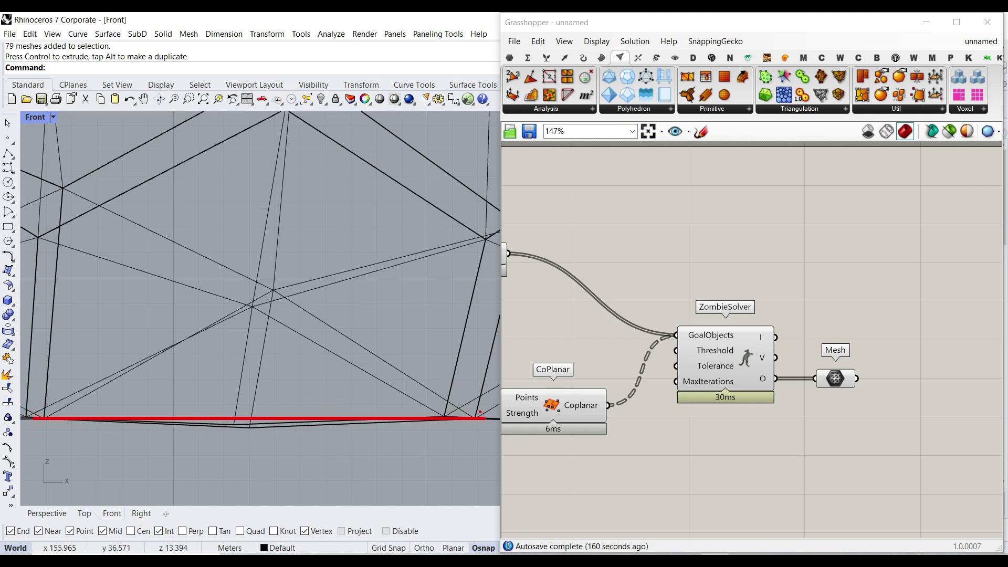
{"action": "key", "text": "Escape"}
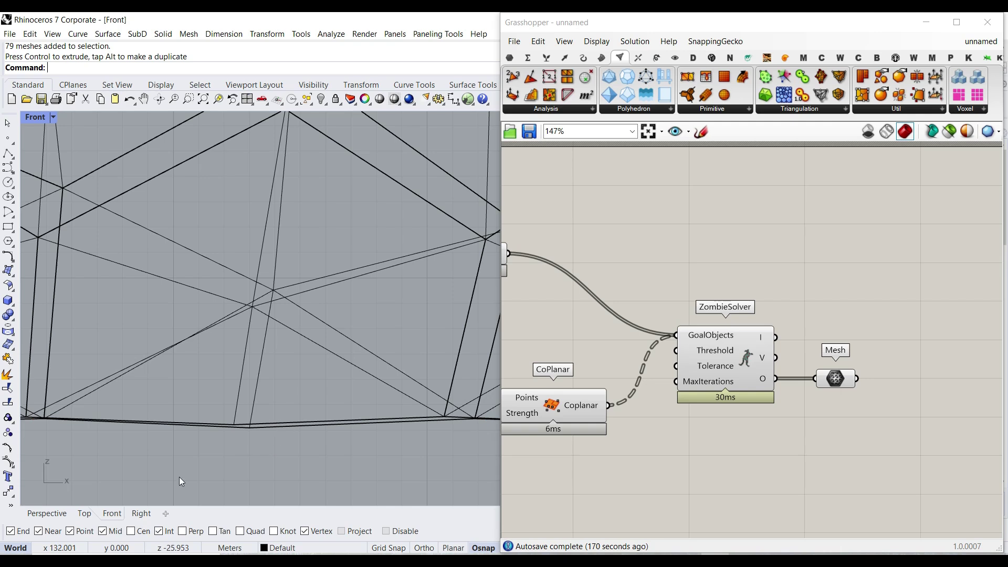
Return to the Perspective view and delete the baked dome meshes
{"action": "left_click", "coordinate": [47, 513]}
{"action": "scroll", "coordinate": [402, 355], "scroll_direction": "down", "scroll_amount": 2}
{"action": "right_click_drag", "start_coordinate": [551, 404], "coordinate": [625, 394]}
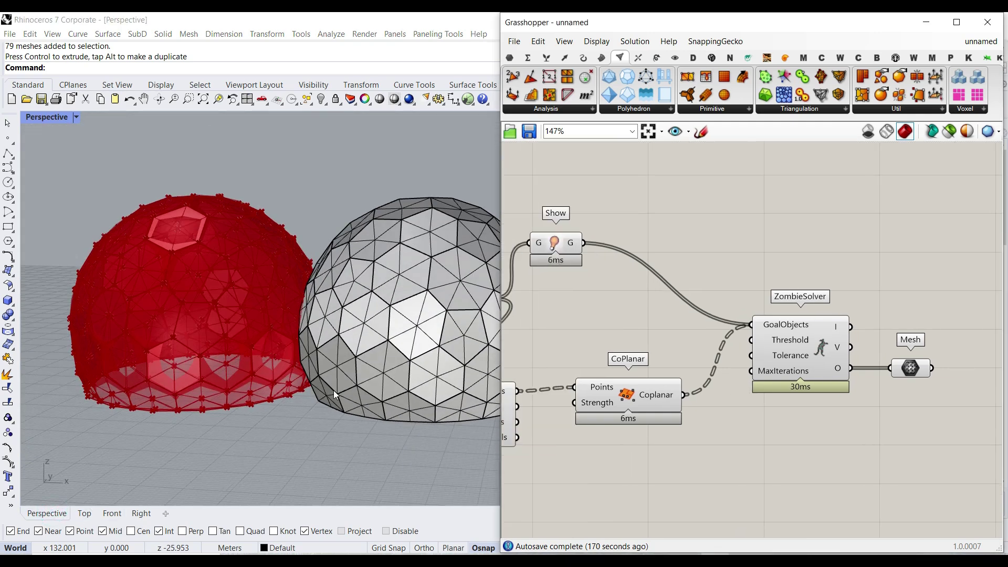
{"action": "scroll", "coordinate": [330, 393], "scroll_direction": "down", "scroll_amount": 8}
{"action": "left_click_drag", "start_coordinate": [432, 405], "coordinate": [360, 336]}
{"action": "key", "text": "Delete"}
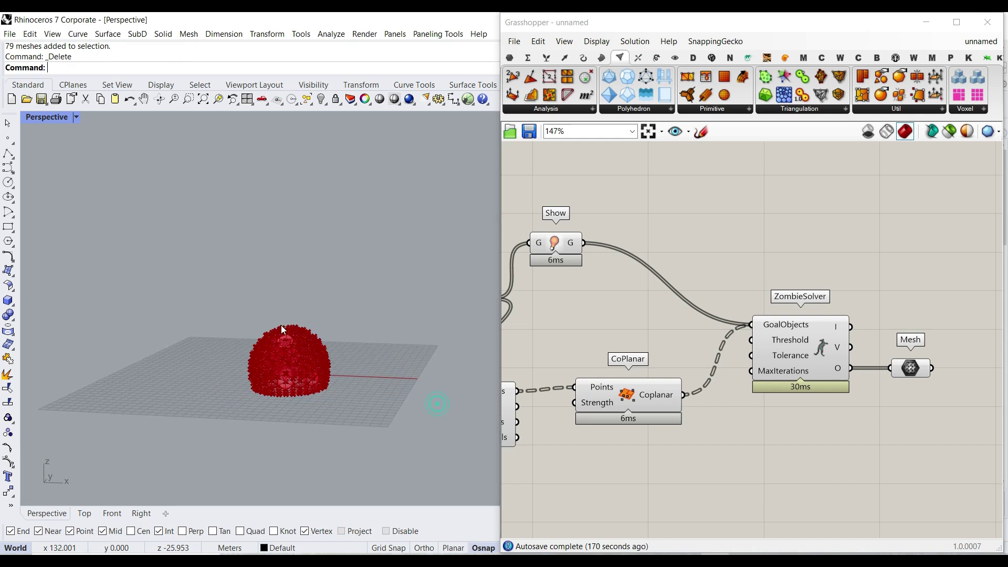
Turn off the preview of all components except the final Mesh parameter after the ZombieSolver
{"action": "right_click_drag", "start_coordinate": [281, 328], "coordinate": [289, 360]}
{"action": "scroll", "coordinate": [308, 328], "scroll_direction": "up", "scroll_amount": 8}
{"action": "scroll", "coordinate": [622, 382], "scroll_direction": "down", "scroll_amount": 3}
{"action": "left_click_drag", "start_coordinate": [853, 457], "coordinate": [530, 263]}
{"action": "left_click", "coordinate": [620, 249]}
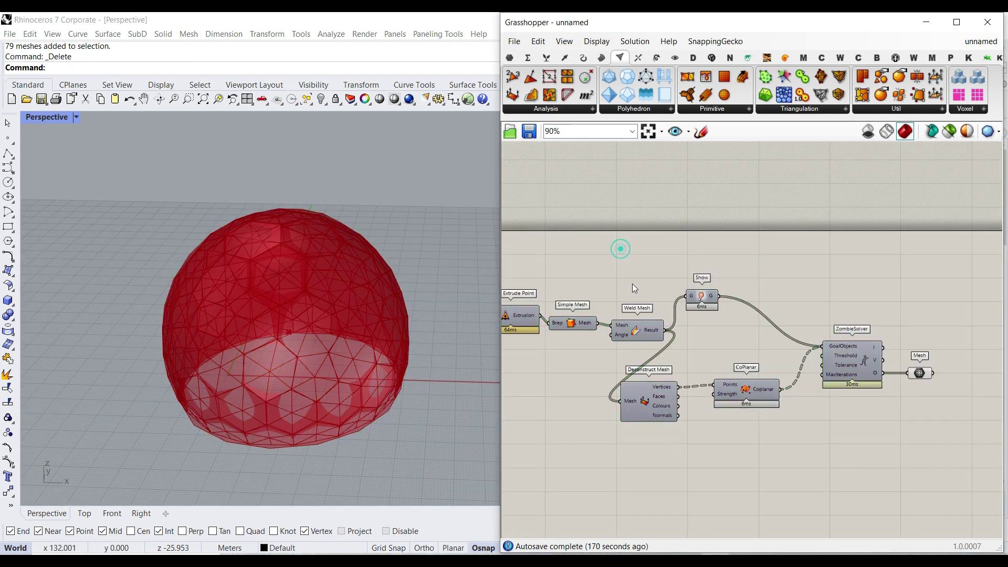
{"action": "scroll", "coordinate": [633, 284], "scroll_direction": "down", "scroll_amount": 4}
{"action": "left_click_drag", "start_coordinate": [723, 390], "coordinate": [508, 269]}
{"action": "right_click", "coordinate": [625, 237]}
{"action": "left_click", "coordinate": [631, 255]}
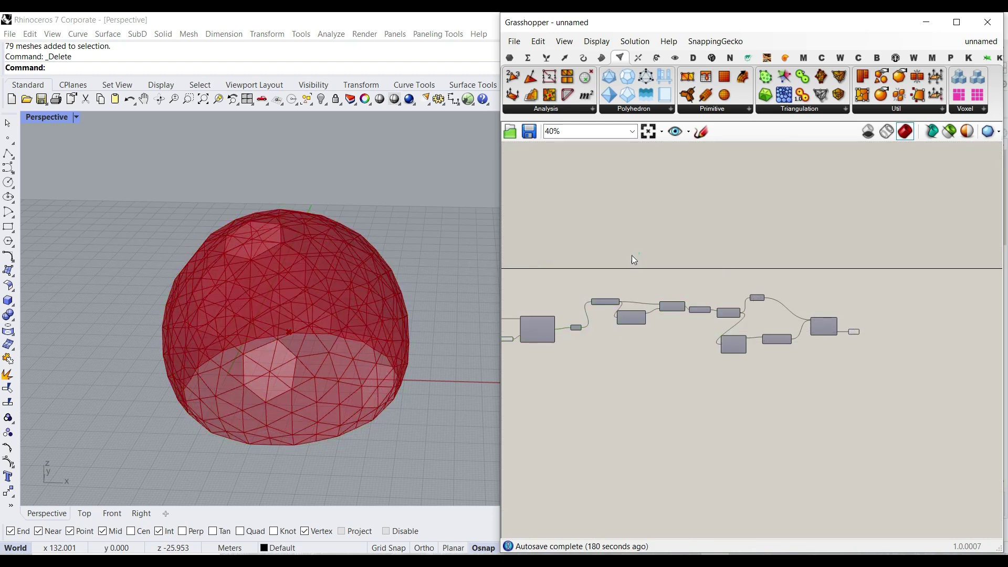
Place a Kangaroo NakedVertices component on the canvas for finding the dome's base vertices
{"action": "scroll", "coordinate": [285, 443], "scroll_direction": "up", "scroll_amount": 3}
{"action": "scroll", "coordinate": [293, 348], "scroll_direction": "down", "scroll_amount": 3}
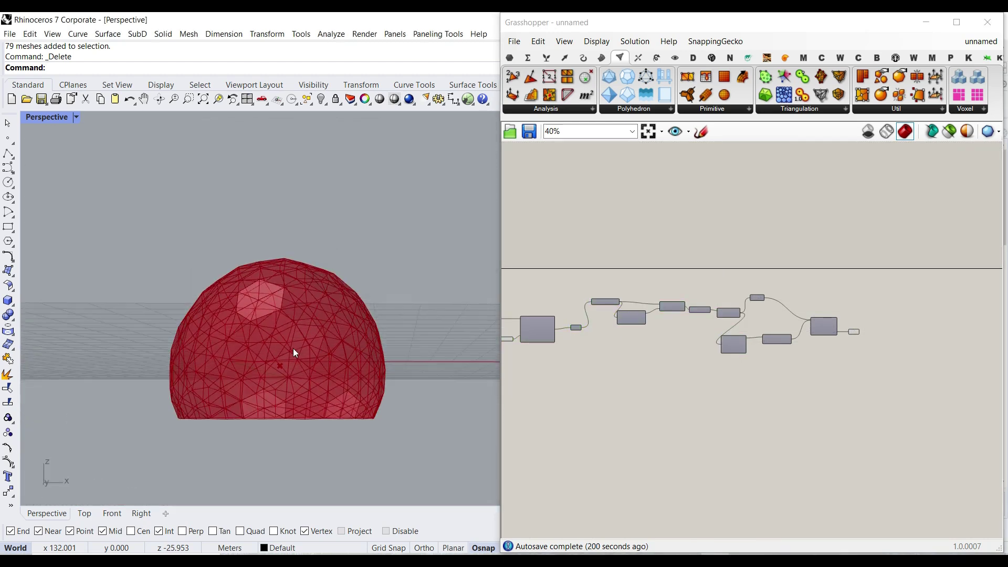
{"action": "scroll", "coordinate": [262, 436], "scroll_direction": "up", "scroll_amount": 5}
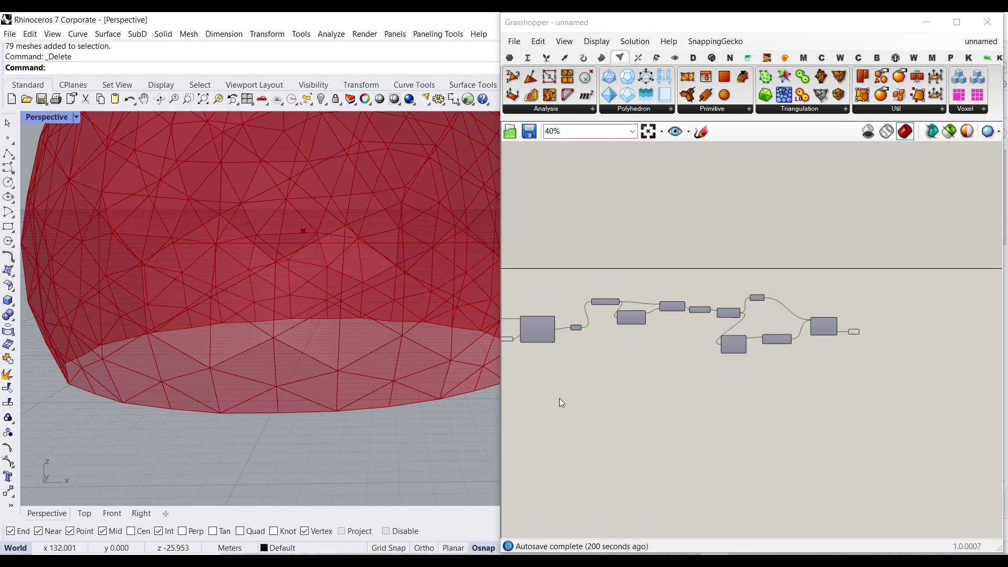
{"action": "left_click", "coordinate": [962, 58]}
{"action": "left_click", "coordinate": [940, 110]}
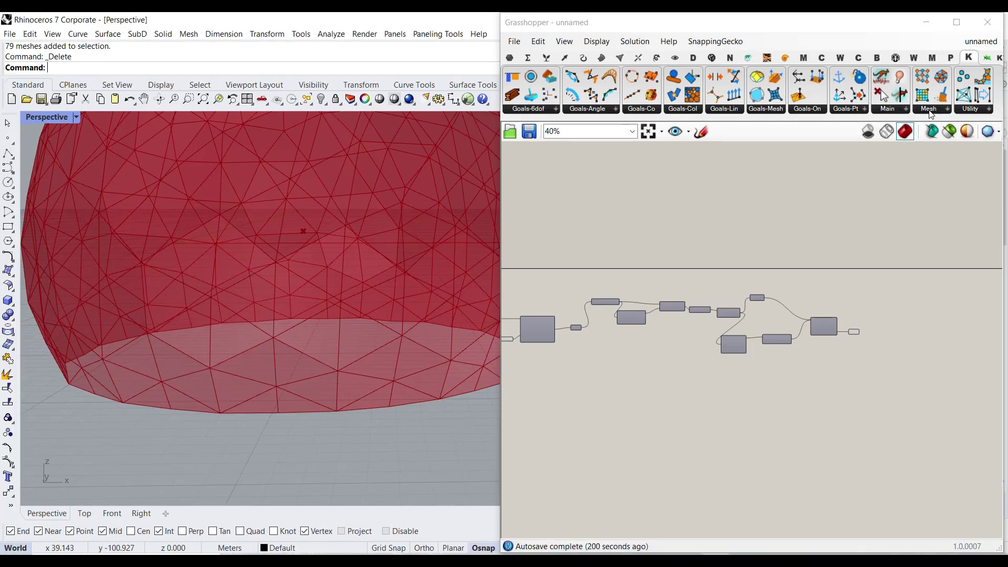
{"action": "left_click", "coordinate": [940, 108]}
{"action": "left_click", "coordinate": [884, 234]}
{"action": "scroll", "coordinate": [893, 278], "scroll_direction": "down", "scroll_amount": 3}
{"action": "scroll", "coordinate": [712, 323], "scroll_direction": "up", "scroll_amount": 6}
{"action": "left_click", "coordinate": [960, 312]}
Move NakedVertices near the Mesh parameter upstream of the panel components and connect that parameter to its Mesh input
{"action": "right_click_drag", "start_coordinate": [915, 309], "coordinate": [655, 310]}
{"action": "scroll", "coordinate": [738, 288], "scroll_direction": "up", "scroll_amount": 3}
{"action": "right_click_drag", "start_coordinate": [740, 292], "coordinate": [650, 292]}
{"action": "left_click_drag", "start_coordinate": [580, 336], "coordinate": [782, 310]}
{"action": "left_click_drag", "start_coordinate": [688, 195], "coordinate": [728, 310]}
{"action": "right_click_drag", "start_coordinate": [740, 323], "coordinate": [668, 304]}
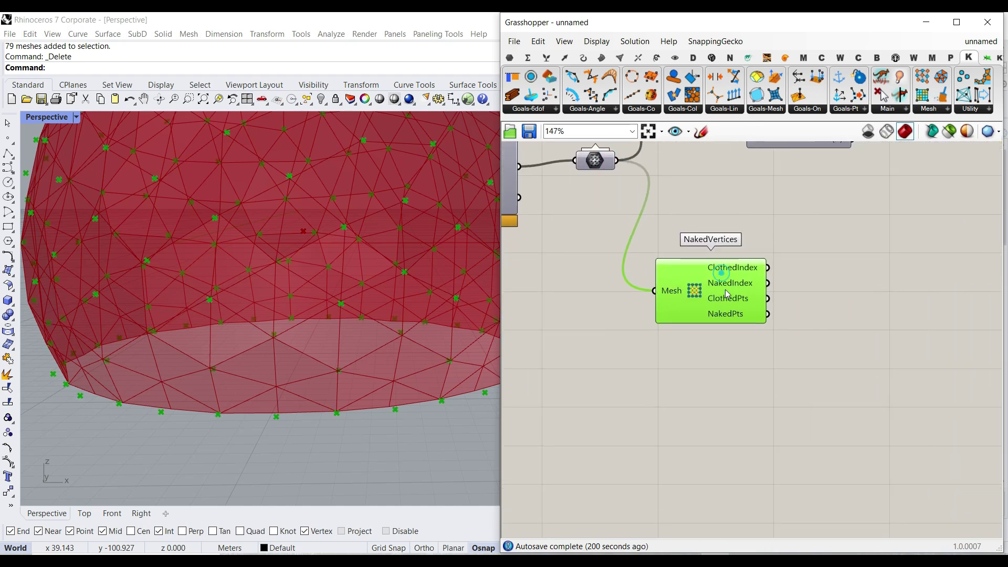
Place a Point parameter, connect NakedVertices' NakedPts output to it, and check the points along the dome's base
{"action": "left_click", "coordinate": [510, 57]}
{"action": "scroll", "coordinate": [825, 313], "scroll_direction": "up", "scroll_amount": 3}
{"action": "left_click_drag", "start_coordinate": [512, 94], "coordinate": [784, 310]}
{"action": "left_click_drag", "start_coordinate": [803, 303], "coordinate": [809, 308]}
{"action": "scroll", "coordinate": [332, 334], "scroll_direction": "down", "scroll_amount": 8}
{"action": "right_click_drag", "start_coordinate": [332, 334], "coordinate": [312, 317]}
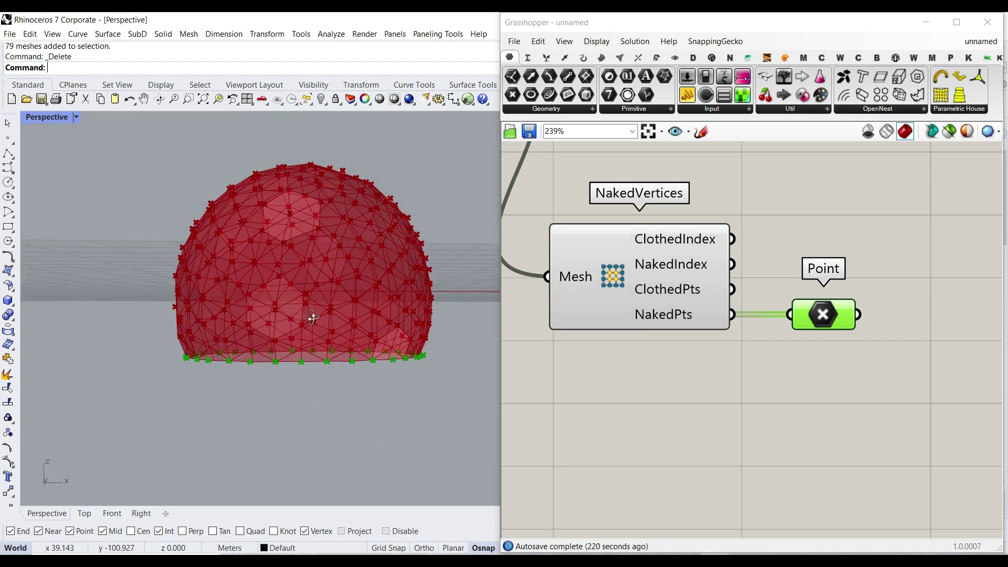
{"action": "scroll", "coordinate": [288, 378], "scroll_direction": "up", "scroll_amount": 5}
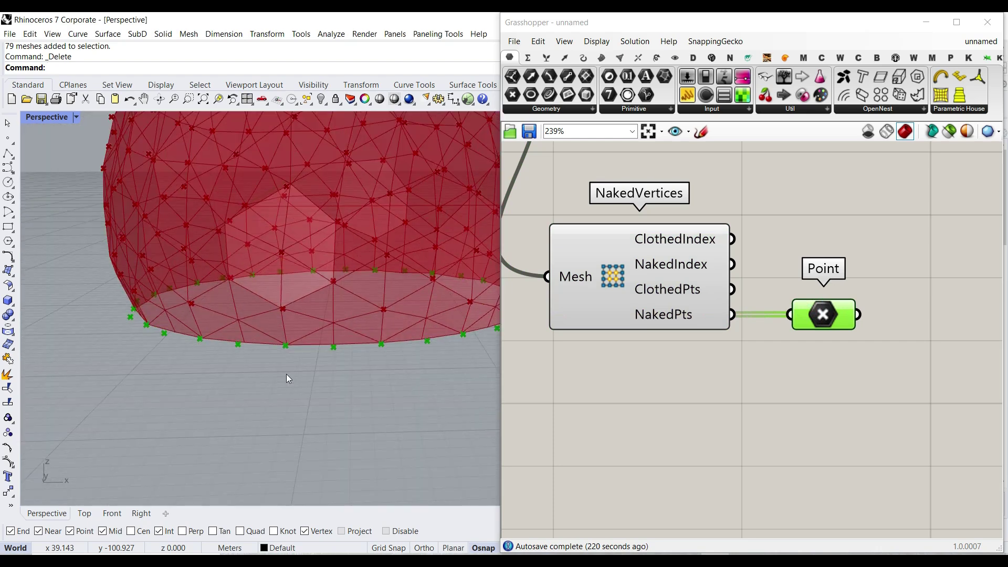
Examine the naked points along the dome's base in the Front view
{"action": "left_click", "coordinate": [110, 513]}
{"action": "scroll", "coordinate": [230, 351], "scroll_direction": "down", "scroll_amount": 6}
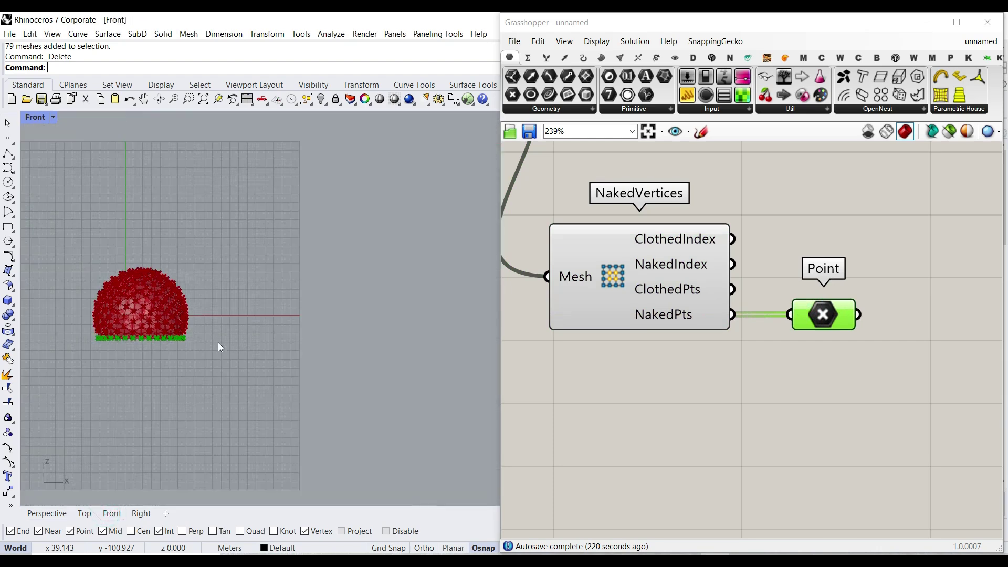
{"action": "scroll", "coordinate": [218, 343], "scroll_direction": "up", "scroll_amount": 5}
{"action": "scroll", "coordinate": [288, 352], "scroll_direction": "up", "scroll_amount": 5}
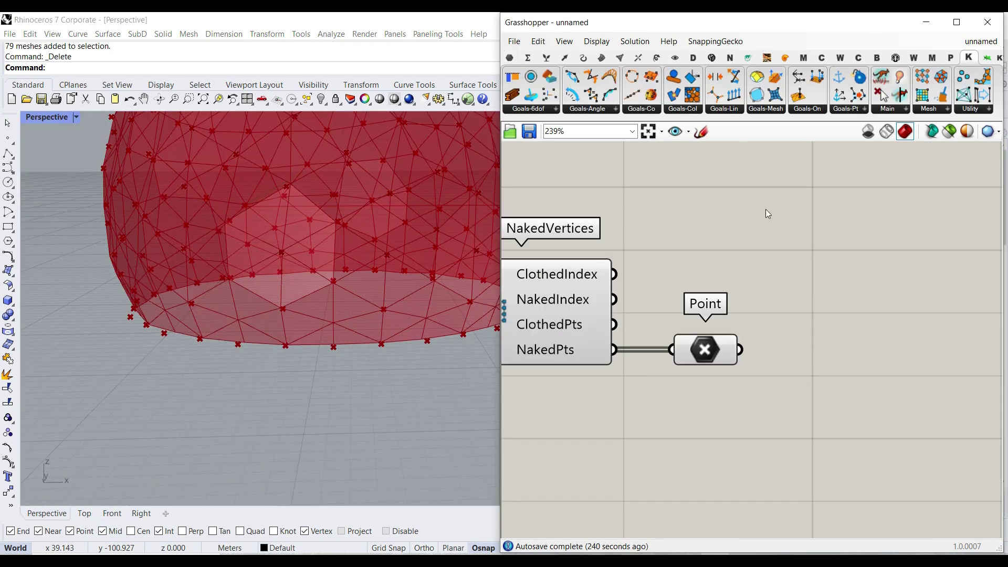
Place a Kangaroo CoPlanar goal component beside the Point parameter of naked vertices
{"action": "left_click", "coordinate": [649, 115]}
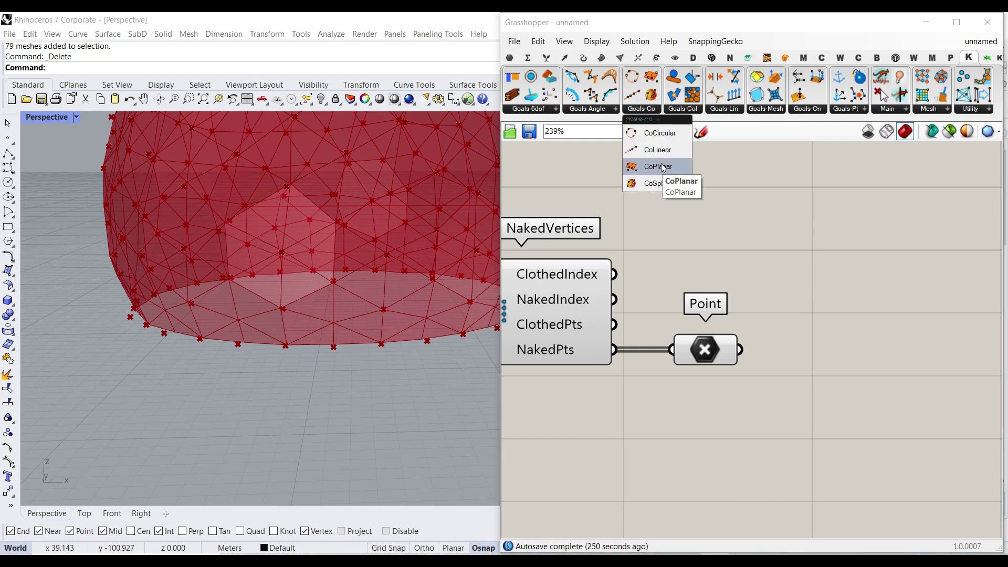
{"action": "left_click_drag", "start_coordinate": [652, 167], "coordinate": [884, 343]}
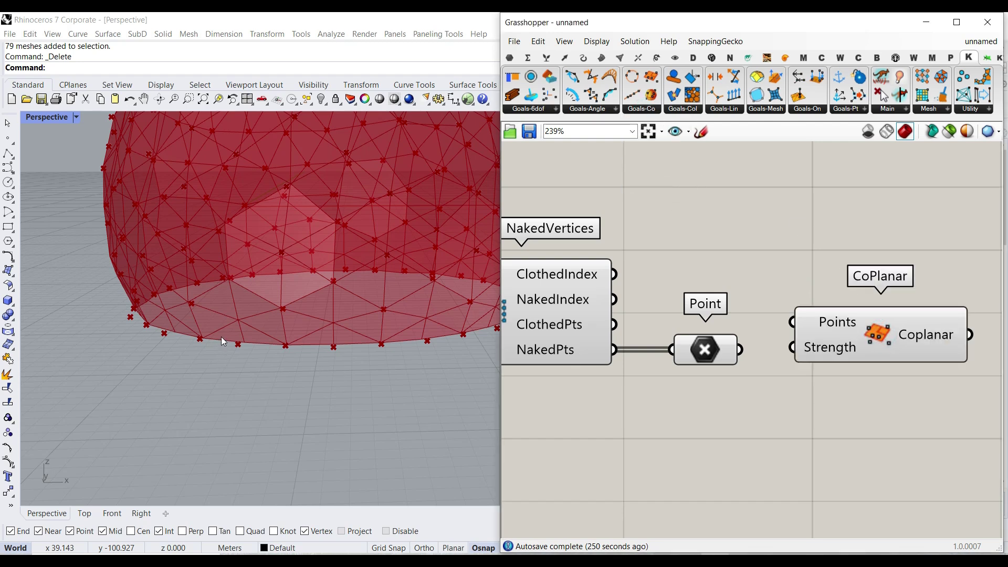
{"action": "scroll", "coordinate": [232, 335], "scroll_direction": "up", "scroll_amount": 4}
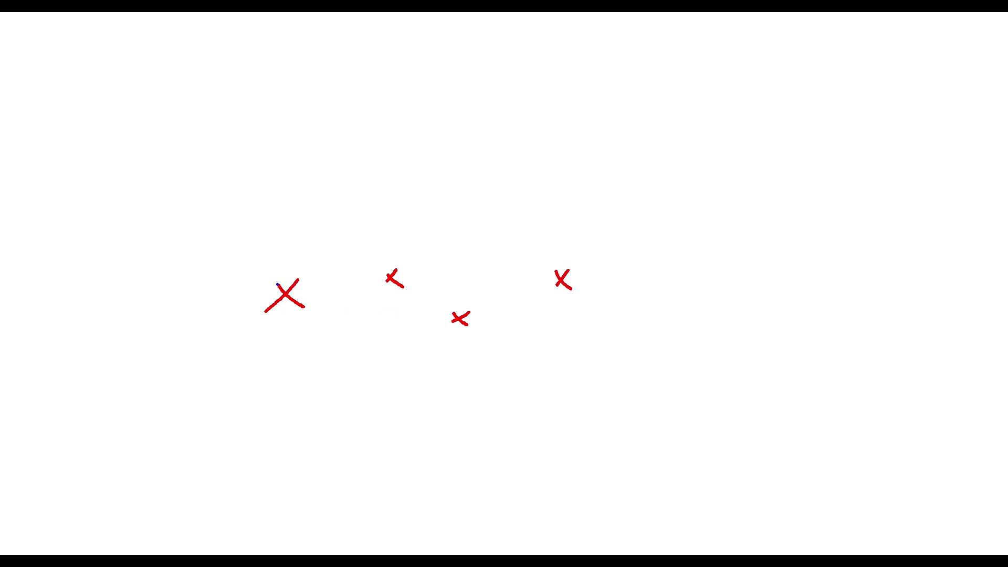
{"action": "left_click_drag", "start_coordinate": [272, 276], "coordinate": [774, 326]}
{"action": "key", "text": "ctrl+z"}
{"action": "left_click_drag", "start_coordinate": [262, 274], "coordinate": [711, 323]}
{"action": "left_click_drag", "start_coordinate": [549, 299], "coordinate": [569, 298]}
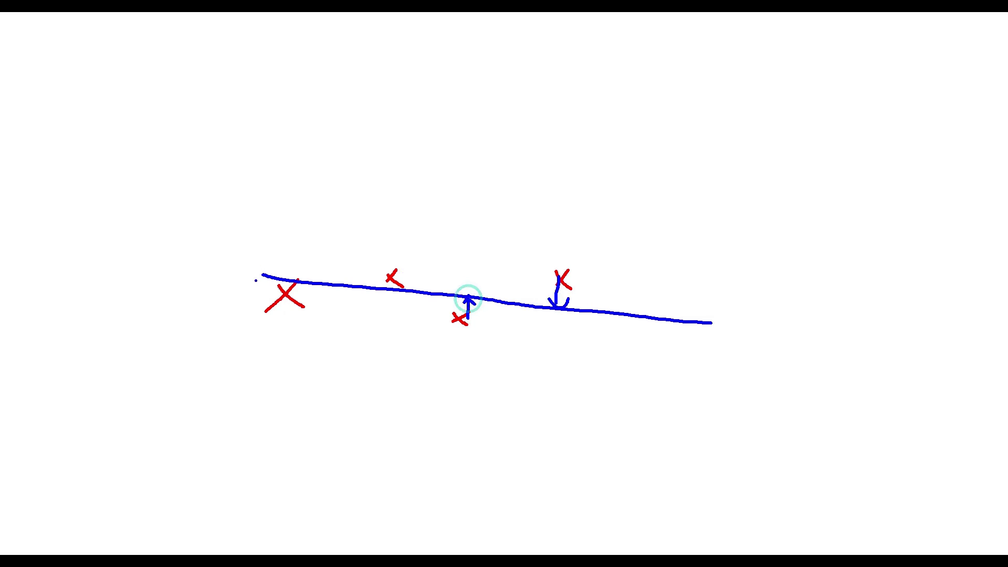
{"action": "mouse_move", "coordinate": [277, 279]}
{"action": "left_mouse_down"}
{"action": "mouse_move", "coordinate": [412, 117]}
{"action": "mouse_move", "coordinate": [660, 258]}
{"action": "left_mouse_up"}
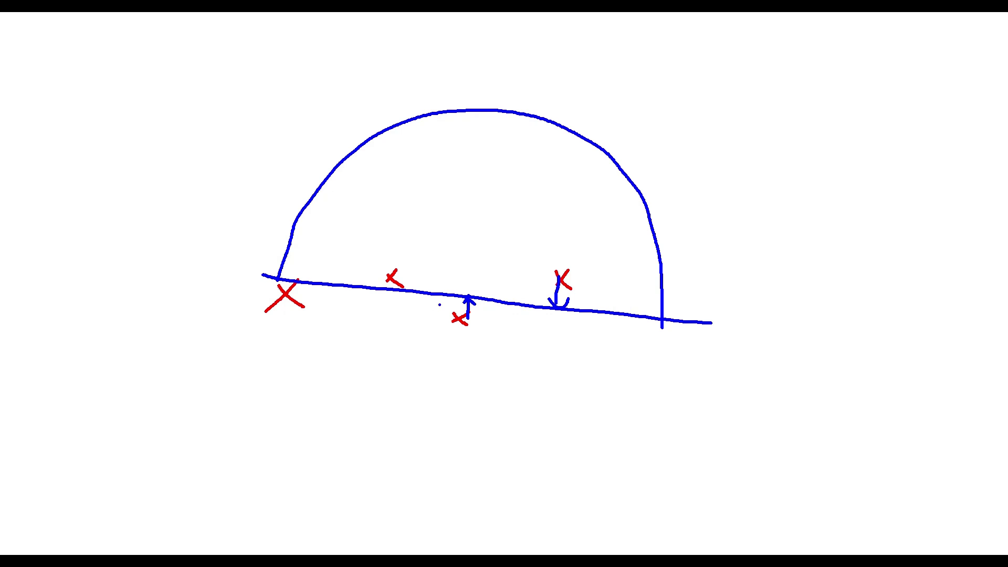
{"action": "key", "text": "Escape"}
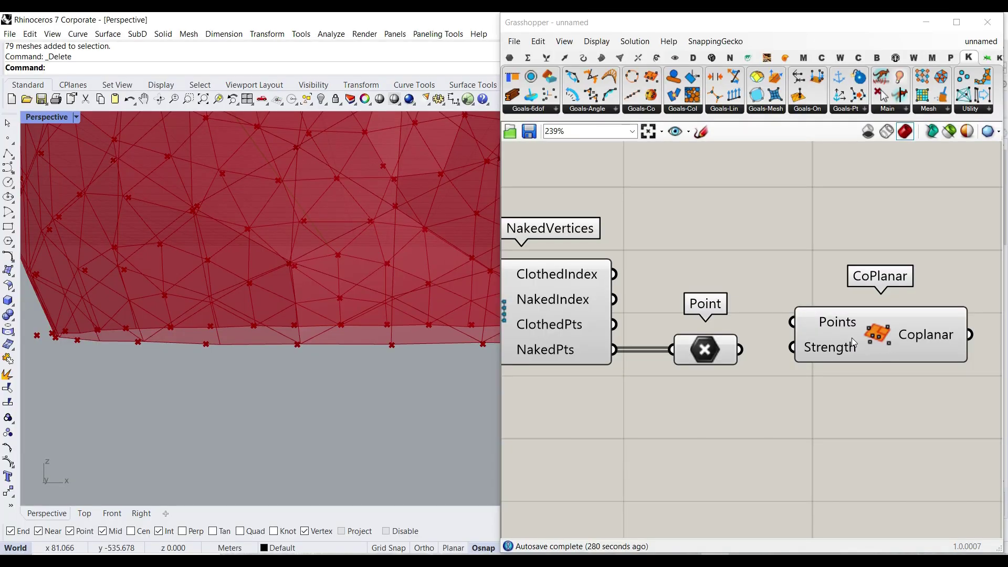
Replace the new CoPlanar component with a Kangaroo OnPlane goal and connect the Point parameter to its Points input
{"action": "left_click", "coordinate": [866, 336]}
{"action": "key", "text": "Delete"}
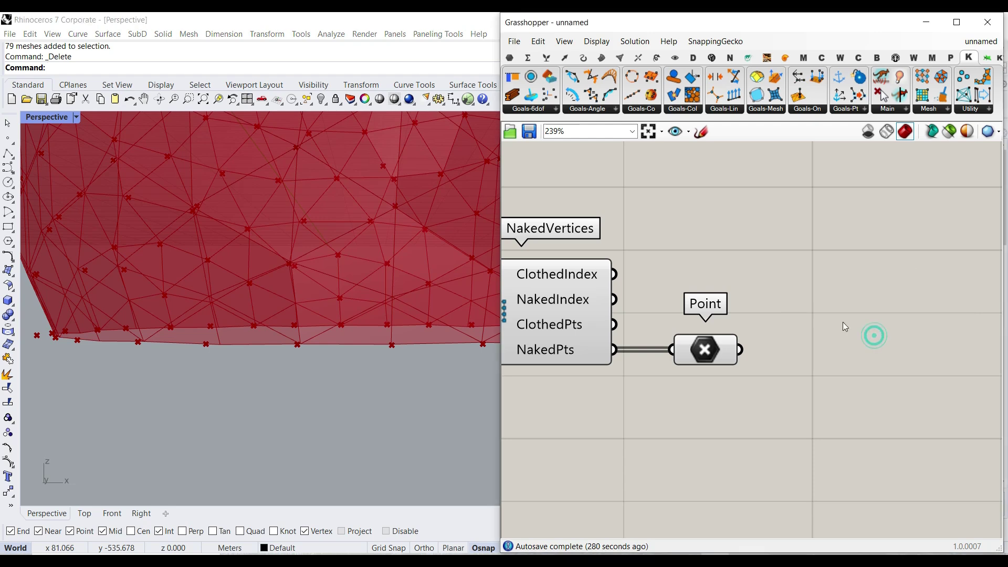
{"action": "left_click", "coordinate": [828, 111]}
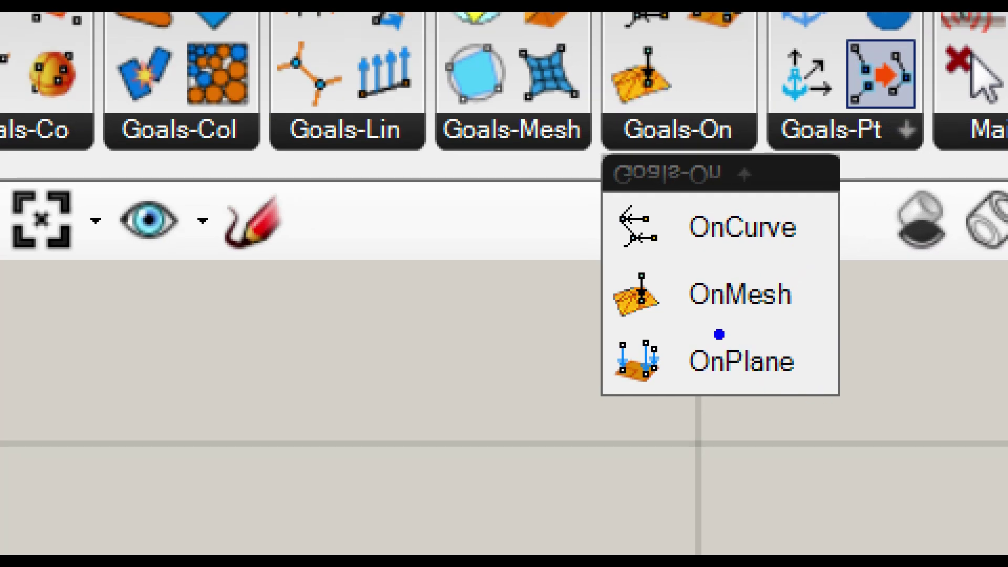
{"action": "mouse_move", "coordinate": [570, 318]}
{"action": "left_mouse_down", "text": "ctrl"}
{"action": "mouse_move", "coordinate": [747, 373]}
{"action": "mouse_move", "coordinate": [958, 409]}
{"action": "left_mouse_up", "text": "ctrl"}
{"action": "key", "text": "Escape"}
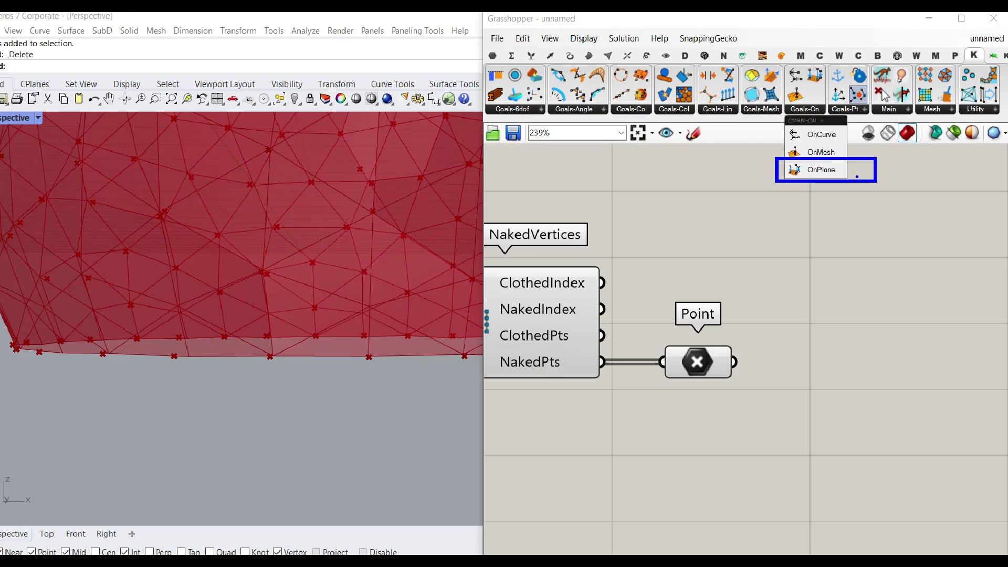
{"action": "left_click", "coordinate": [808, 110]}
{"action": "left_click_drag", "start_coordinate": [826, 168], "coordinate": [869, 334]}
{"action": "right_click_drag", "start_coordinate": [796, 356], "coordinate": [732, 334]}
{"action": "left_click_drag", "start_coordinate": [765, 285], "coordinate": [791, 315]}
{"action": "mouse_move", "coordinate": [677, 327]}
{"action": "left_mouse_down"}
{"action": "mouse_move", "coordinate": [767, 318]}
{"action": "mouse_move", "coordinate": [818, 340]}
{"action": "left_mouse_up"}
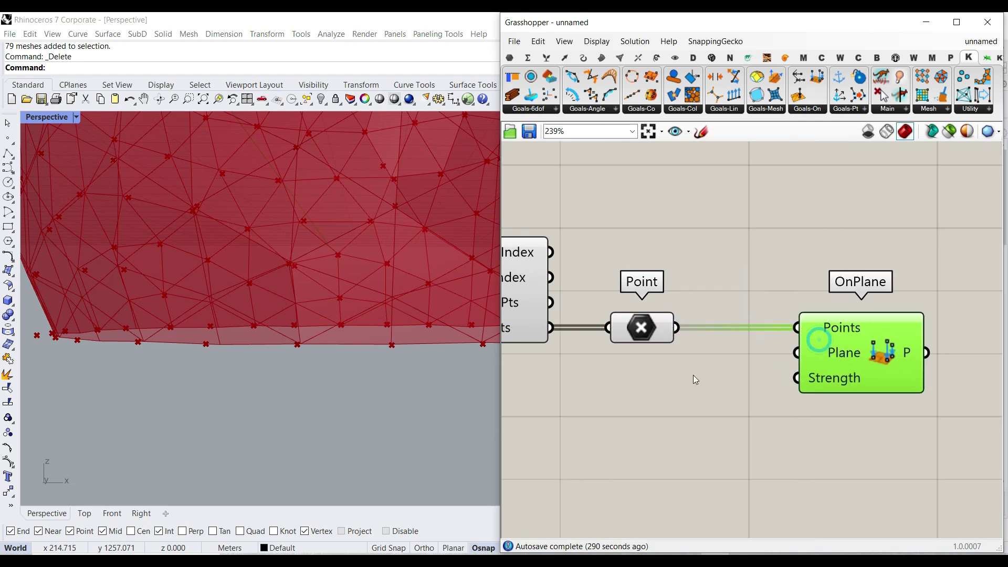
Place a List Item component, connect the Point parameter to its List input, and check the picked base point in the Front view
{"action": "left_click", "coordinate": [646, 331]}
{"action": "left_click", "coordinate": [112, 513]}
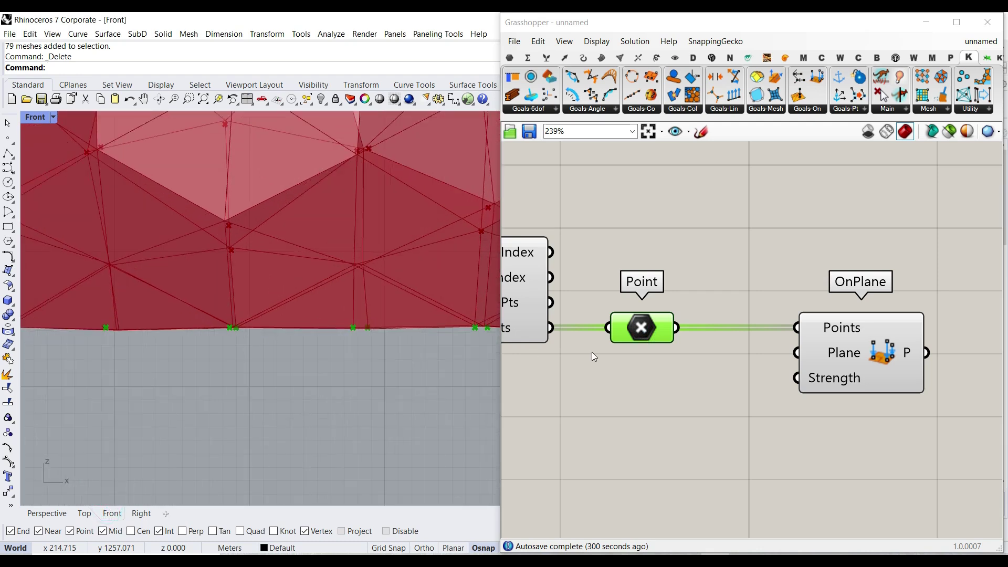
{"action": "left_click", "coordinate": [547, 57]}
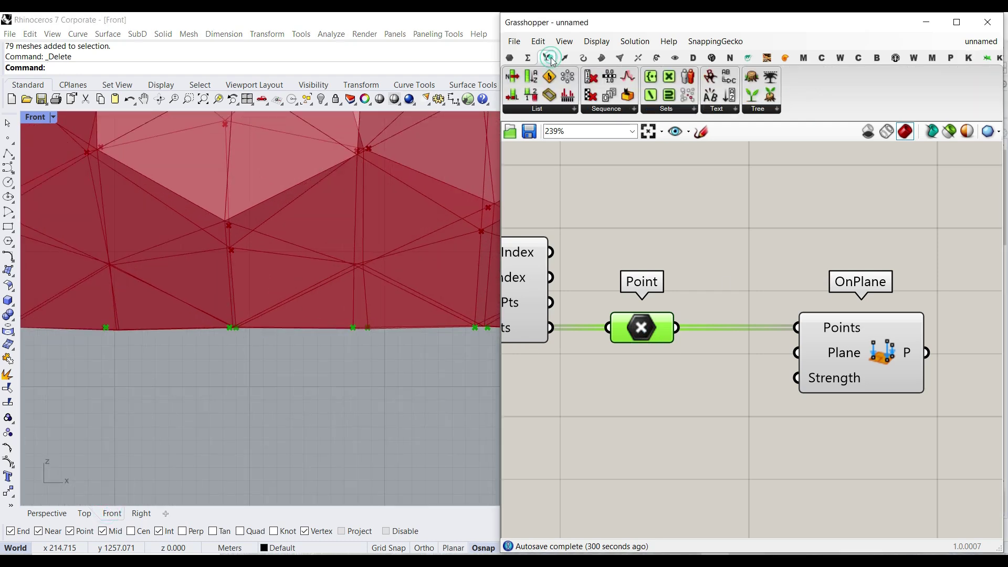
{"action": "left_click_drag", "start_coordinate": [512, 79], "coordinate": [740, 418]}
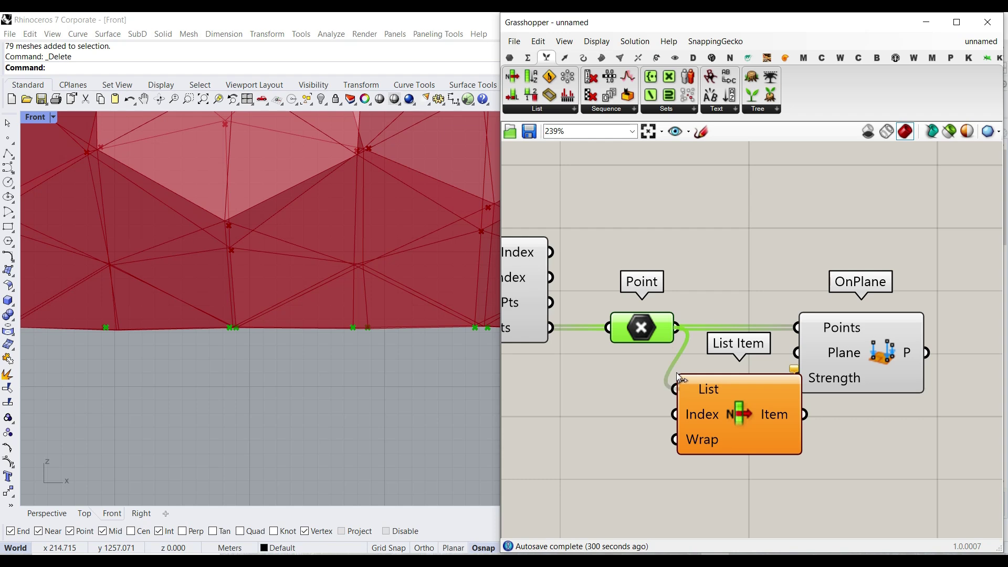
{"action": "left_click_drag", "start_coordinate": [676, 373], "coordinate": [676, 388]}
{"action": "right_click_drag", "start_coordinate": [670, 338], "coordinate": [598, 318]}
{"action": "left_click_drag", "start_coordinate": [792, 349], "coordinate": [875, 348]}
{"action": "left_click", "coordinate": [664, 390]}
{"action": "scroll", "coordinate": [509, 377], "scroll_direction": "down", "scroll_amount": 5}
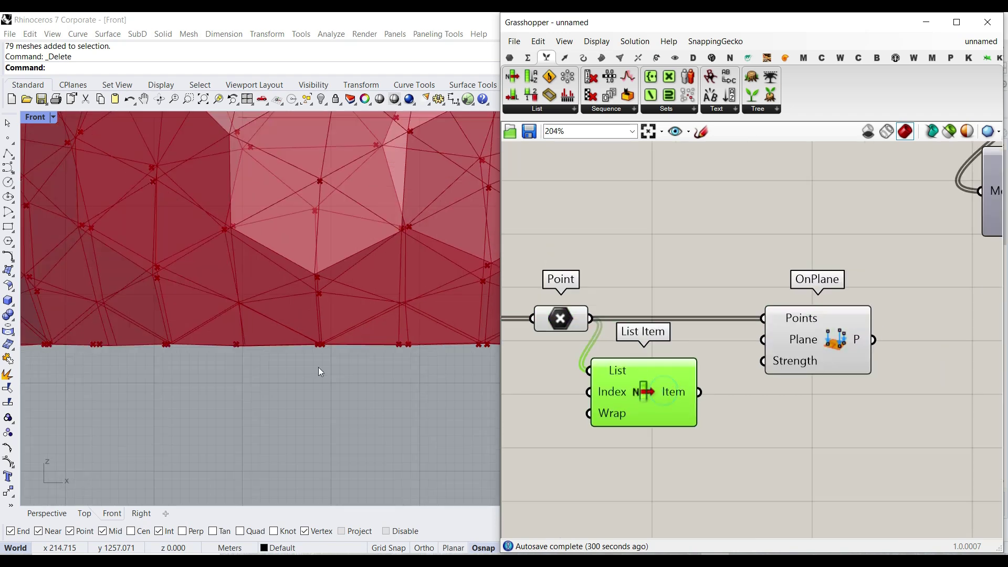
{"action": "scroll", "coordinate": [318, 367], "scroll_direction": "down", "scroll_amount": 3}
{"action": "scroll", "coordinate": [410, 351], "scroll_direction": "up", "scroll_amount": 5}
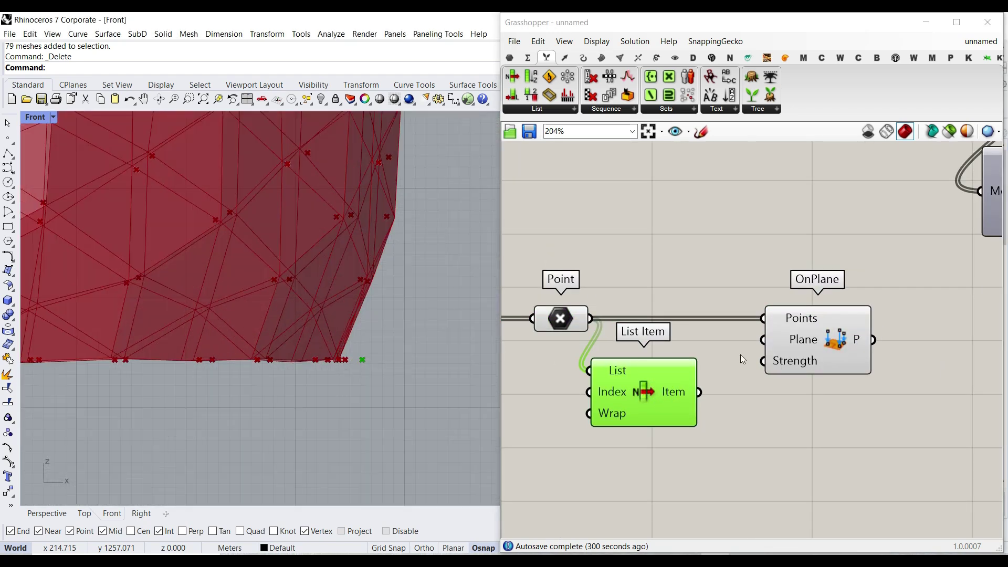
Place an XY Plane component and connect List Item's Item output to its Origin input
{"action": "double_click", "coordinate": [772, 420]}
{"action": "type", "text": "xy"}
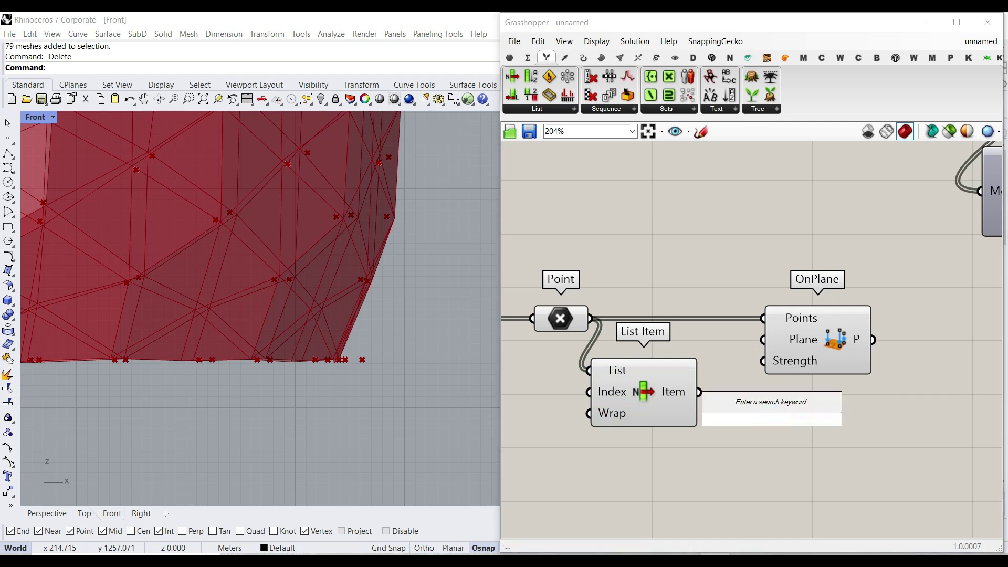
{"action": "key", "text": "Return"}
{"action": "left_click_drag", "start_coordinate": [699, 391], "coordinate": [717, 412]}
{"action": "left_click", "coordinate": [755, 412]}
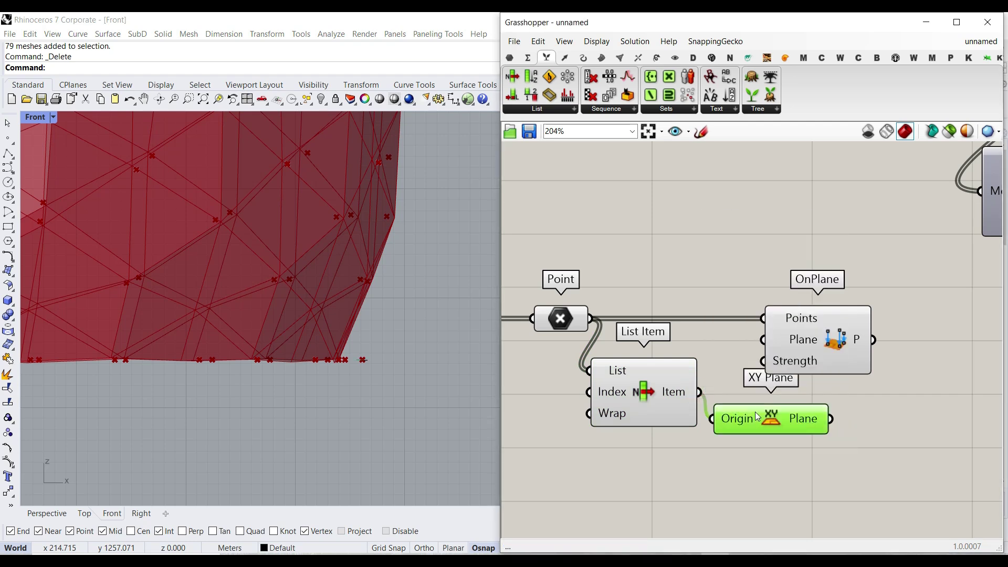
Enlarge Grasshopper's preview plane size and examine the XY plane at the dome's base in the Perspective view
{"action": "left_click", "coordinate": [47, 513]}
{"action": "scroll", "coordinate": [235, 336], "scroll_direction": "down", "scroll_amount": 5}
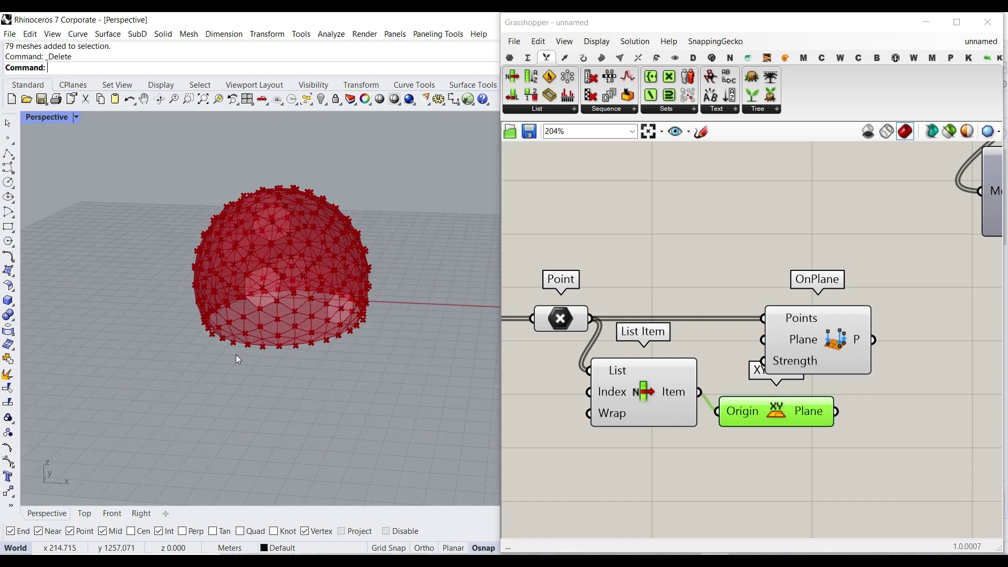
{"action": "scroll", "coordinate": [306, 347], "scroll_direction": "up", "scroll_amount": 3}
{"action": "left_click", "coordinate": [597, 41]}
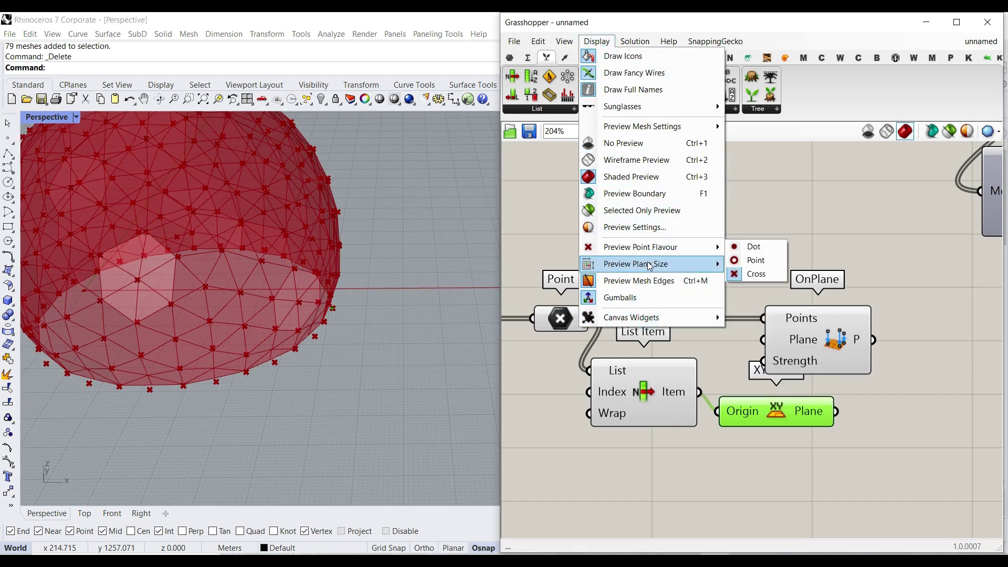
{"action": "mouse_move", "coordinate": [700, 268]}
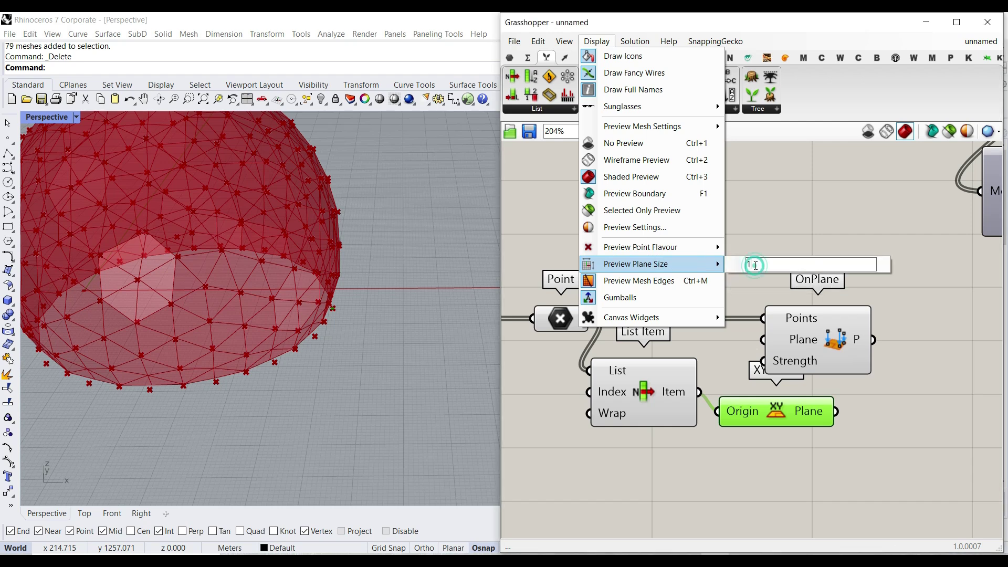
{"action": "left_click", "coordinate": [802, 213]}
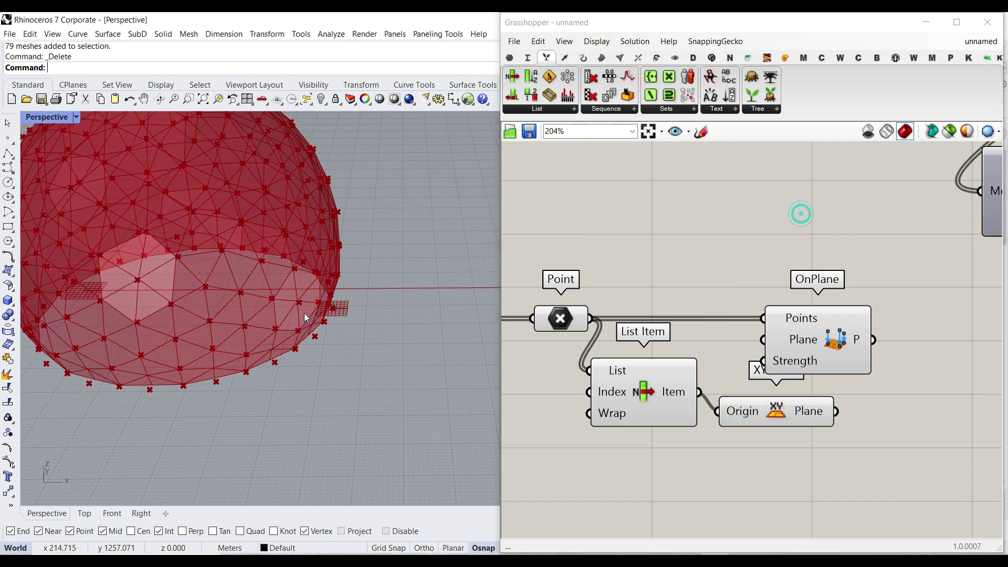
{"action": "scroll", "coordinate": [353, 331], "scroll_direction": "up", "scroll_amount": 5}
{"action": "right_click_drag", "start_coordinate": [352, 330], "coordinate": [371, 420]}
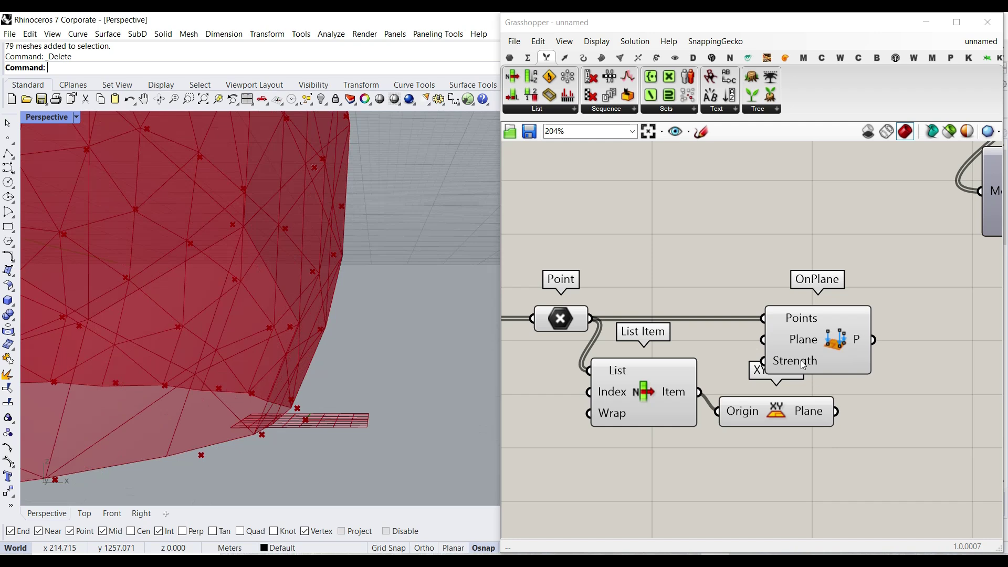
Connect XY Plane to OnPlane's Plane input and add OnPlane's output to the ZombieSolver's GoalObjects input
{"action": "left_click_drag", "start_coordinate": [801, 361], "coordinate": [869, 361]}
{"action": "left_click_drag", "start_coordinate": [836, 411], "coordinate": [833, 339]}
{"action": "right_click_drag", "start_coordinate": [933, 339], "coordinate": [780, 441]}
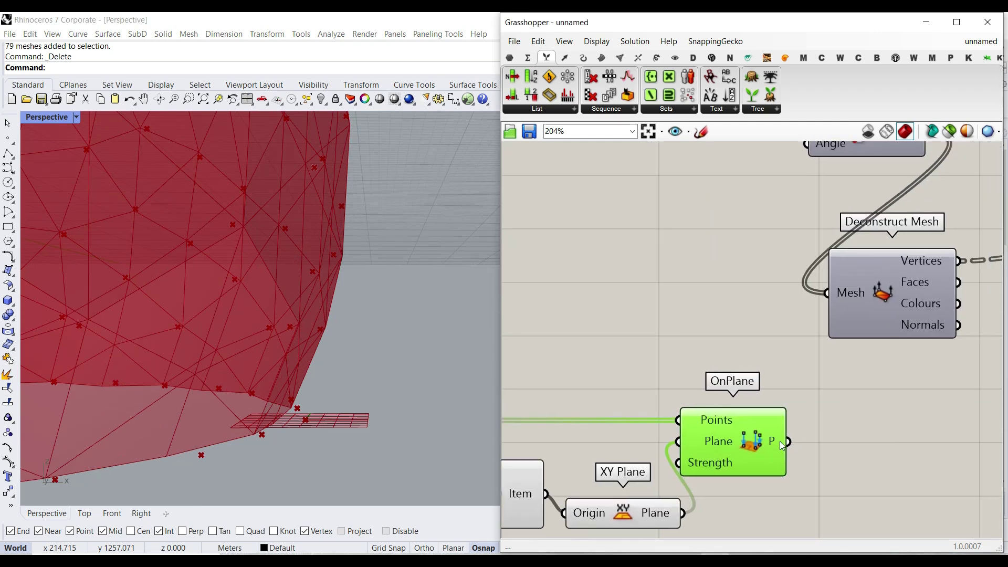
{"action": "scroll", "coordinate": [829, 451], "scroll_direction": "down", "scroll_amount": 4}
{"action": "left_click_drag", "start_coordinate": [828, 451], "coordinate": [867, 354]}
{"action": "left_click", "coordinate": [833, 290]}
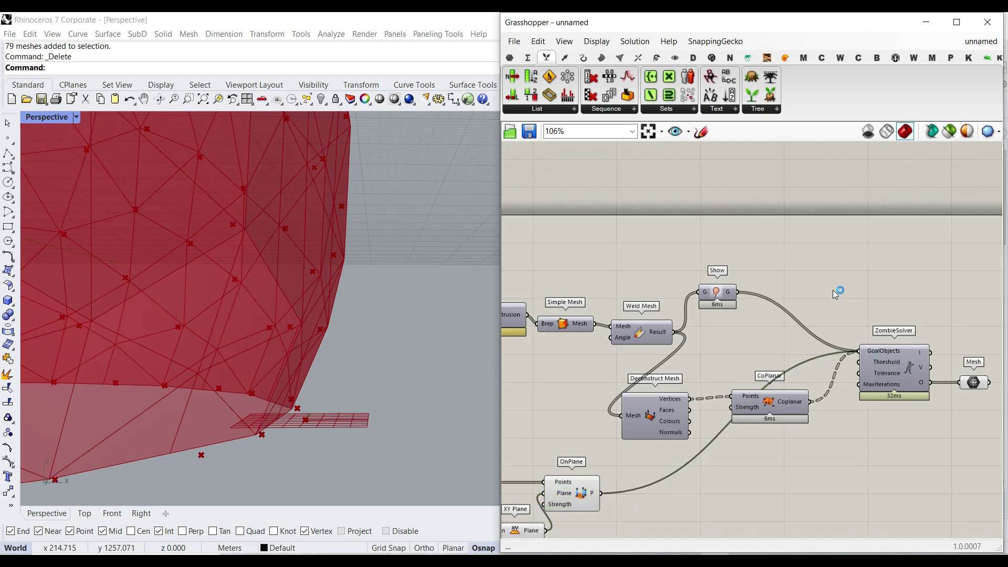
Examine the flatness of the dome's base edge up close in the Front view
{"action": "left_click", "coordinate": [112, 513]}
{"action": "scroll", "coordinate": [284, 376], "scroll_direction": "up", "scroll_amount": 8}
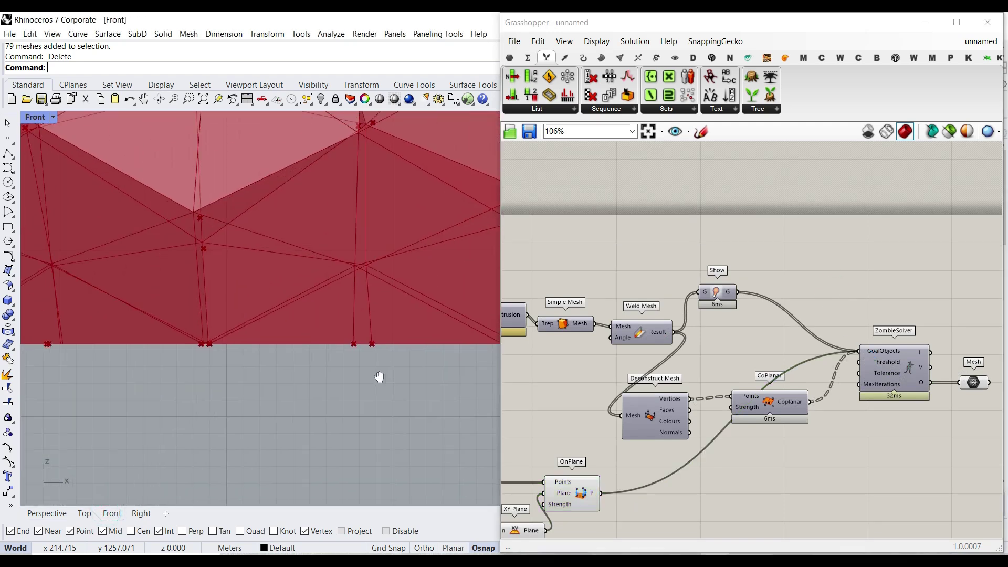
{"action": "scroll", "coordinate": [379, 377], "scroll_direction": "up", "scroll_amount": 8}
{"action": "right_click_drag", "start_coordinate": [420, 382], "coordinate": [594, 393]}
{"action": "scroll", "coordinate": [187, 380], "scroll_direction": "up", "scroll_amount": 8}
{"action": "right_click_drag", "start_coordinate": [240, 386], "coordinate": [366, 390]}
Move the OnPlane component closer to the ZombieSolver, below the CoPlanar component
{"action": "right_click_drag", "start_coordinate": [760, 416], "coordinate": [679, 421]}
{"action": "left_click_drag", "start_coordinate": [509, 493], "coordinate": [780, 466]}
{"action": "scroll", "coordinate": [785, 442], "scroll_direction": "up", "scroll_amount": 4}
Disconnect OnPlane from the ZombieSolver's GoalObjects, compare the dome's base edge in the Front view, and reconnect it
{"action": "left_click_drag", "start_coordinate": [797, 500], "coordinate": [772, 277], "text": "ctrl"}
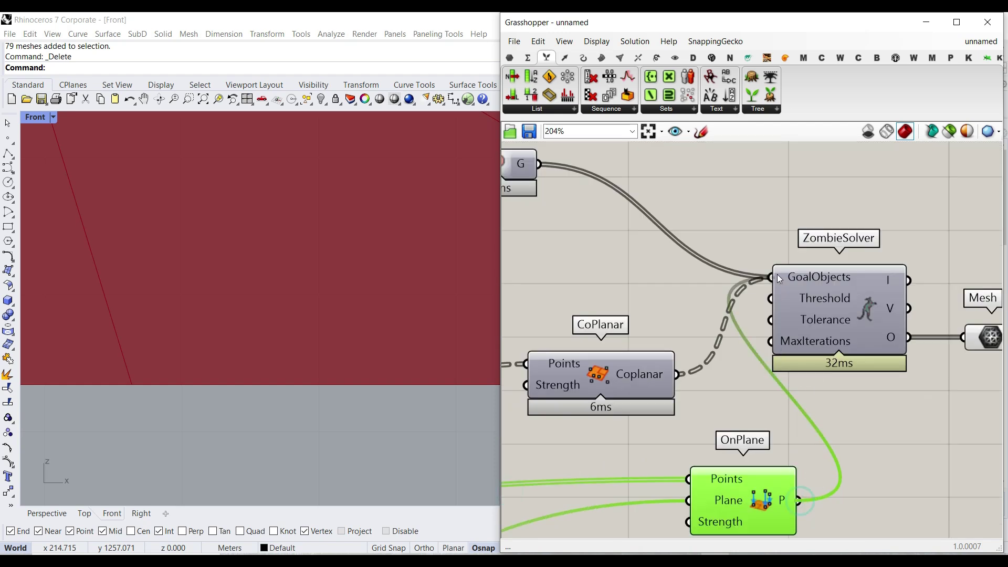
{"action": "scroll", "coordinate": [286, 376], "scroll_direction": "down", "scroll_amount": 6}
{"action": "right_click_drag", "start_coordinate": [246, 395], "coordinate": [315, 386]}
{"action": "scroll", "coordinate": [229, 373], "scroll_direction": "up", "scroll_amount": 9}
{"action": "left_click_drag", "start_coordinate": [798, 501], "coordinate": [771, 278], "text": "shift"}
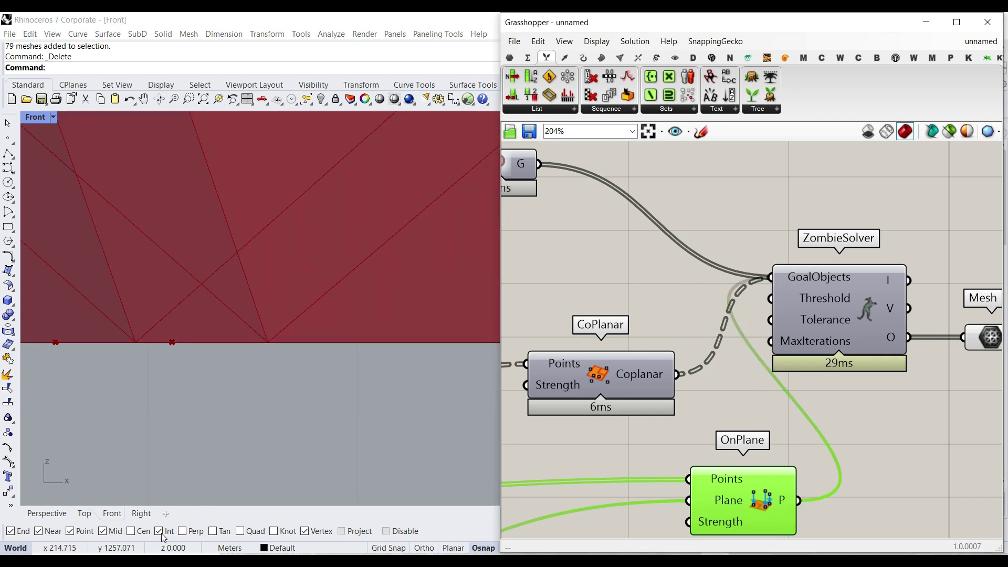
Examine the whole flat-based dome in the Perspective view
{"action": "left_click", "coordinate": [47, 513]}
{"action": "scroll", "coordinate": [325, 385], "scroll_direction": "down", "scroll_amount": 5}
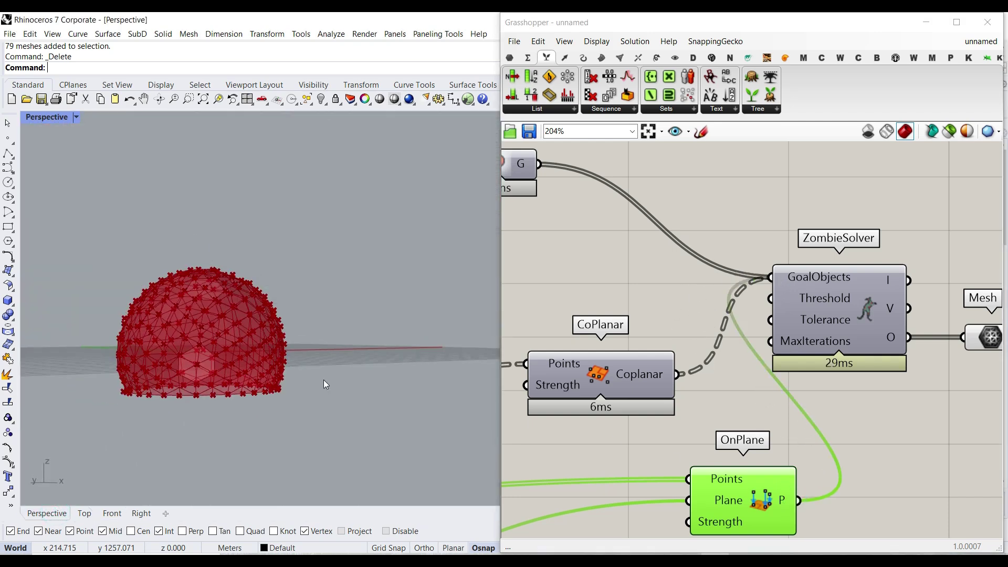
{"action": "scroll", "coordinate": [326, 385], "scroll_direction": "up", "scroll_amount": 5}
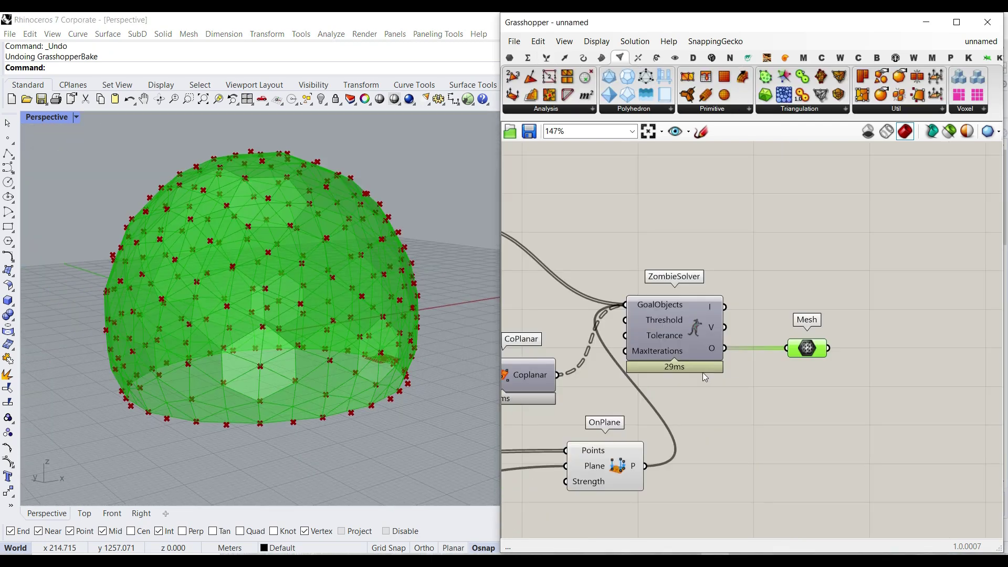
{"action": "right_click_drag", "start_coordinate": [310, 343], "coordinate": [336, 399]}
Turn off the preview of the components before the final Mesh parameter and check the dome mesh up close
{"action": "right_click_drag", "start_coordinate": [703, 349], "coordinate": [829, 327]}
{"action": "scroll", "coordinate": [831, 351], "scroll_direction": "down", "scroll_amount": 8}
{"action": "left_click_drag", "start_coordinate": [637, 307], "coordinate": [814, 407]}
{"action": "right_click", "coordinate": [814, 406]}
{"action": "left_click", "coordinate": [741, 281]}
{"action": "scroll", "coordinate": [696, 338], "scroll_direction": "up", "scroll_amount": 2}
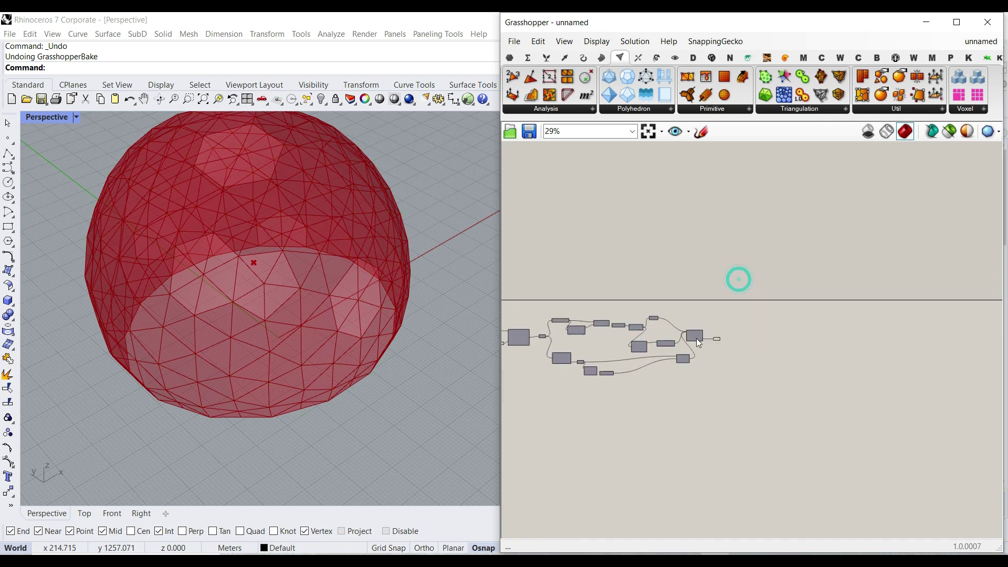
{"action": "scroll", "coordinate": [696, 338], "scroll_direction": "up", "scroll_amount": 6}
{"action": "scroll", "coordinate": [180, 274], "scroll_direction": "up", "scroll_amount": 5}
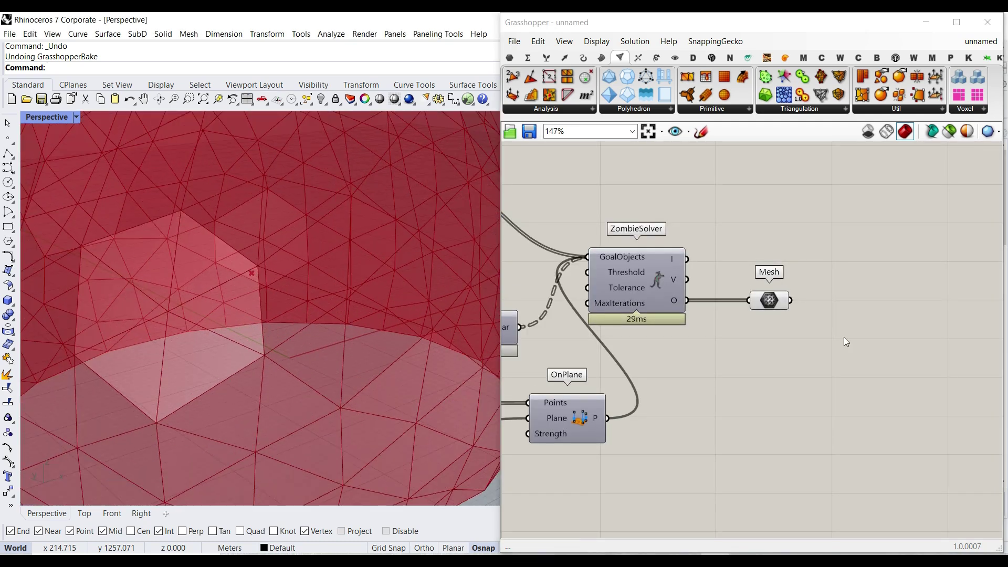
Place a Mesh Edges component after the final Mesh parameter and connect the mesh to its input
{"action": "right_click_drag", "start_coordinate": [820, 312], "coordinate": [715, 304]}
{"action": "scroll", "coordinate": [715, 304], "scroll_direction": "up", "scroll_amount": 4}
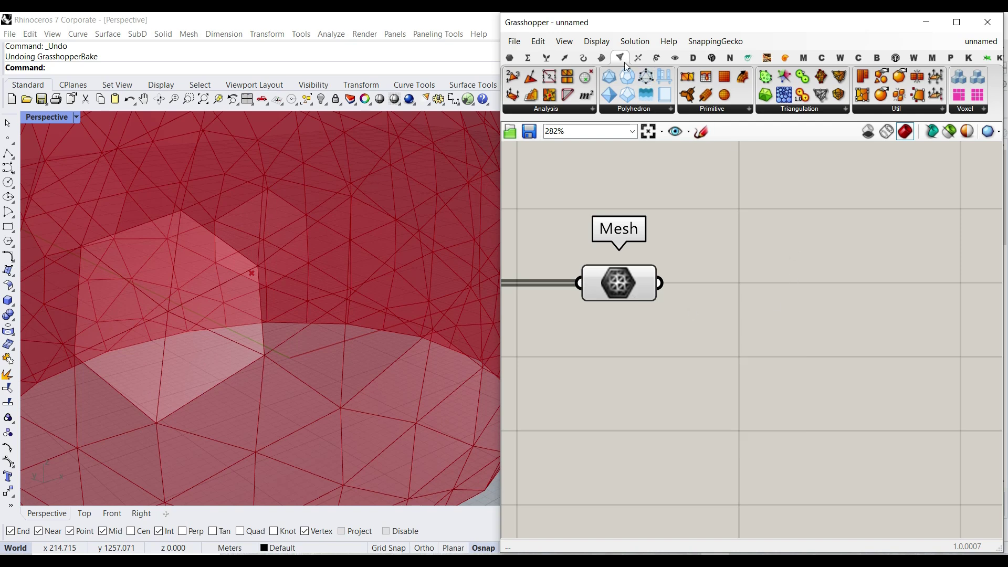
{"action": "left_click", "coordinate": [678, 313]}
{"action": "left_click_drag", "start_coordinate": [644, 276], "coordinate": [682, 278]}
{"action": "right_click_drag", "start_coordinate": [731, 275], "coordinate": [669, 264]}
{"action": "scroll", "coordinate": [669, 262], "scroll_direction": "down", "scroll_amount": 4}
{"action": "left_click_drag", "start_coordinate": [679, 270], "coordinate": [689, 297]}
Place a Curve parameter and connect the Naked Edges output of Mesh Edges to it
{"action": "left_click", "coordinate": [509, 58]}
{"action": "left_click", "coordinate": [550, 95]}
{"action": "scroll", "coordinate": [816, 268], "scroll_direction": "up", "scroll_amount": 2}
{"action": "left_click", "coordinate": [850, 274]}
{"action": "left_click_drag", "start_coordinate": [784, 274], "coordinate": [824, 274]}
{"action": "left_click_drag", "start_coordinate": [852, 279], "coordinate": [857, 253]}
Turn off the preview of the Mesh parameter and Mesh Edges component, leaving the Curve parameter's outlines displayed
{"action": "left_click_drag", "start_coordinate": [679, 375], "coordinate": [543, 215]}
{"action": "right_click", "coordinate": [590, 178]}
{"action": "left_click", "coordinate": [605, 201]}
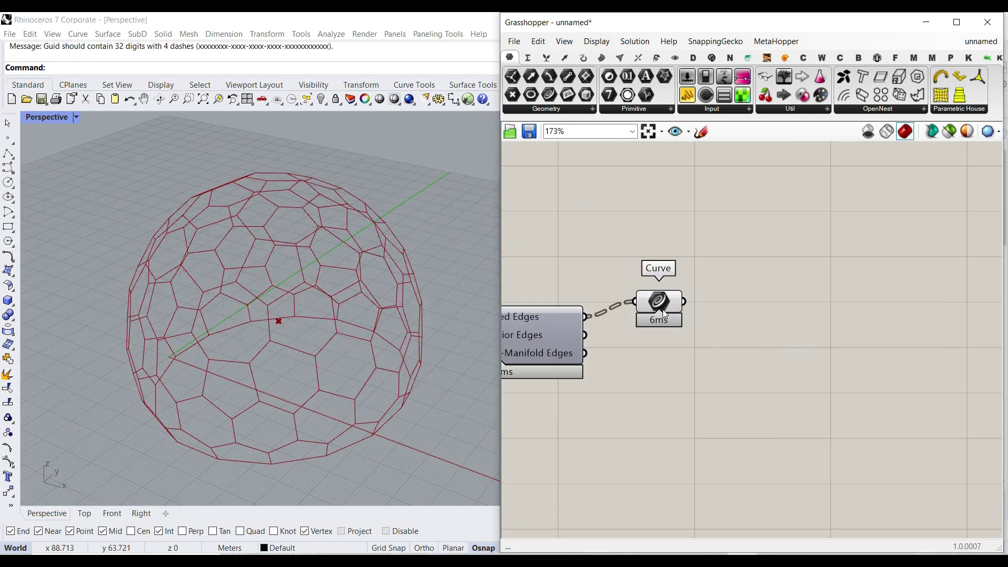
Place a Join Curves component after the Curve parameter and connect the outline curves to its Curves input
{"action": "left_click", "coordinate": [670, 322]}
{"action": "scroll", "coordinate": [672, 327], "scroll_direction": "down", "scroll_amount": 1}
{"action": "scroll", "coordinate": [831, 339], "scroll_direction": "up", "scroll_amount": 3}
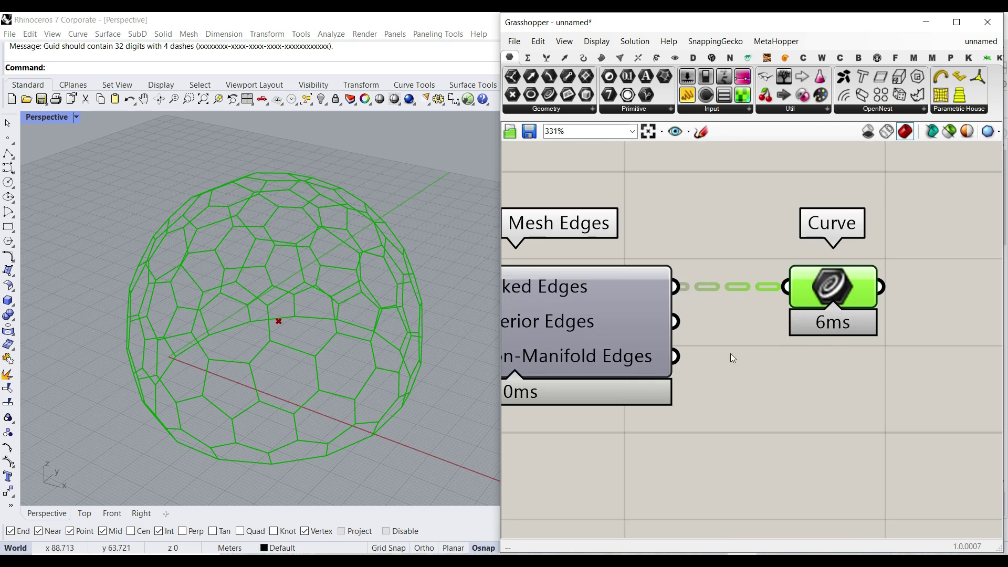
{"action": "right_click_drag", "start_coordinate": [263, 380], "coordinate": [242, 386], "text": "shift"}
{"action": "right_click_drag", "start_coordinate": [757, 318], "coordinate": [665, 285]}
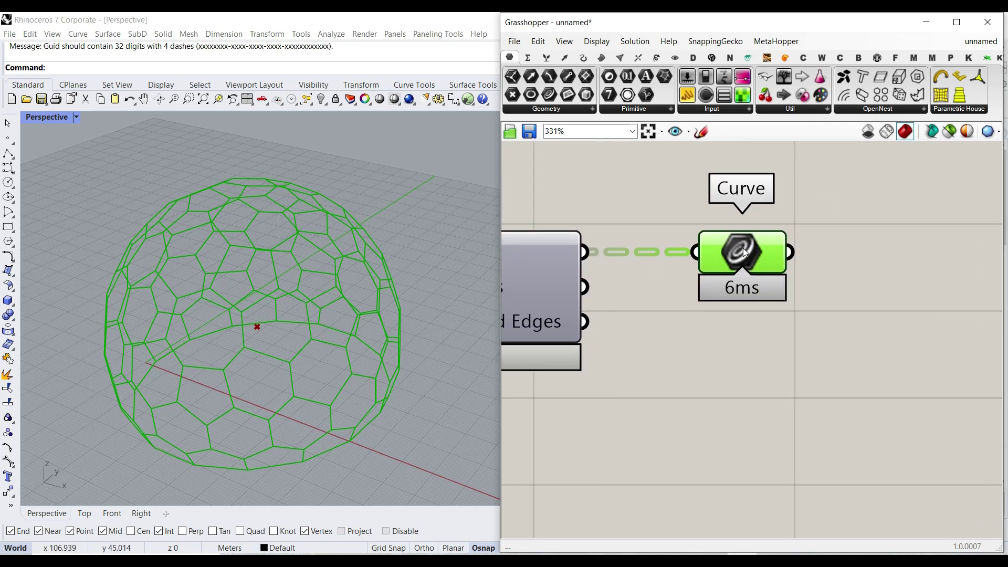
{"action": "mouse_move", "coordinate": [744, 248]}
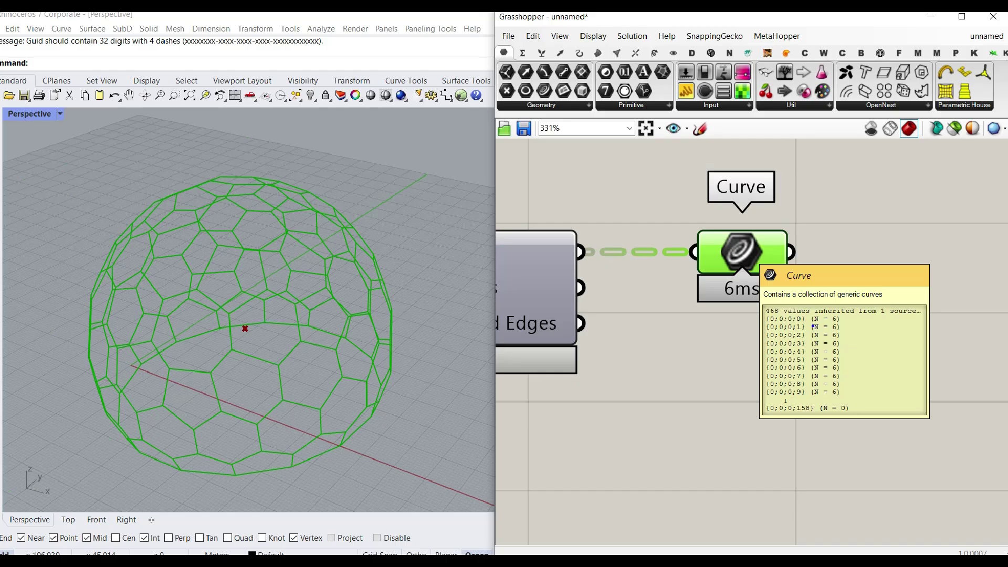
{"action": "left_click", "coordinate": [589, 59]}
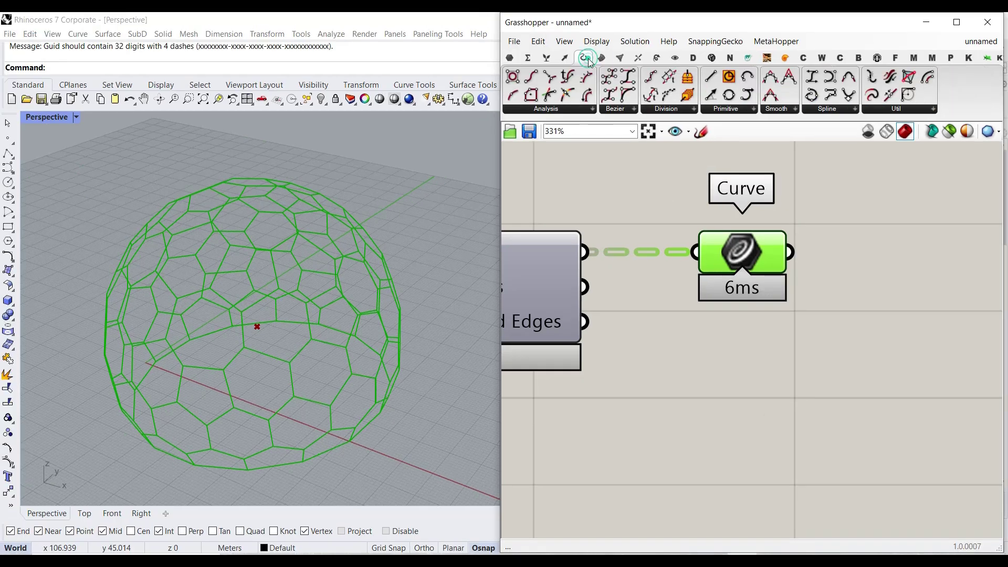
{"action": "left_click", "coordinate": [888, 95]}
{"action": "left_click", "coordinate": [909, 273]}
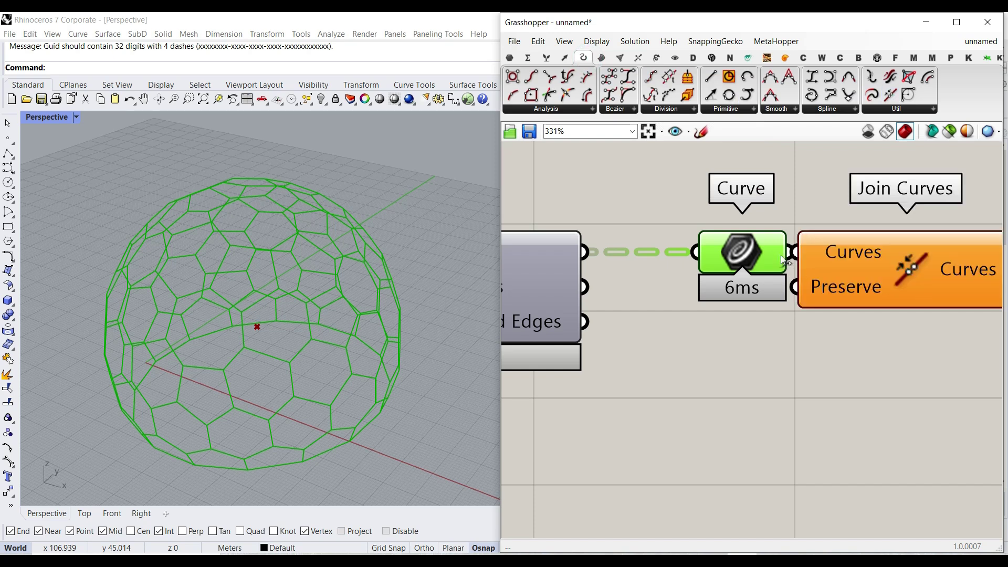
{"action": "right_click_drag", "start_coordinate": [781, 256], "coordinate": [539, 292]}
{"action": "left_click_drag", "start_coordinate": [671, 308], "coordinate": [758, 310]}
{"action": "left_click", "coordinate": [843, 263]}
Place a Surface parameter after Join Curves and connect the joined curves to it
{"action": "left_click", "coordinate": [510, 58]}
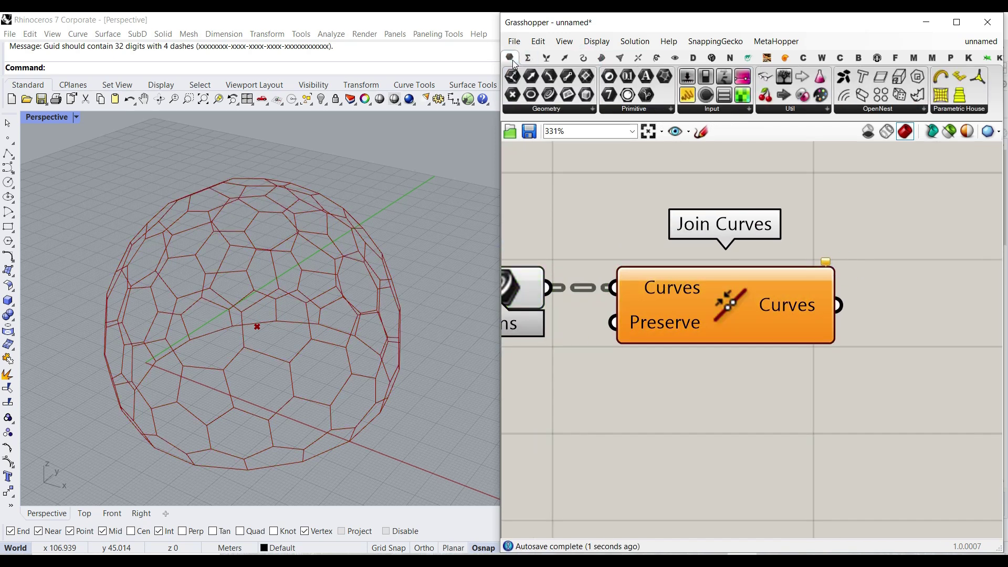
{"action": "left_click", "coordinate": [553, 109]}
{"action": "left_click_drag", "start_coordinate": [614, 264], "coordinate": [905, 300]}
{"action": "left_click_drag", "start_coordinate": [838, 307], "coordinate": [932, 310]}
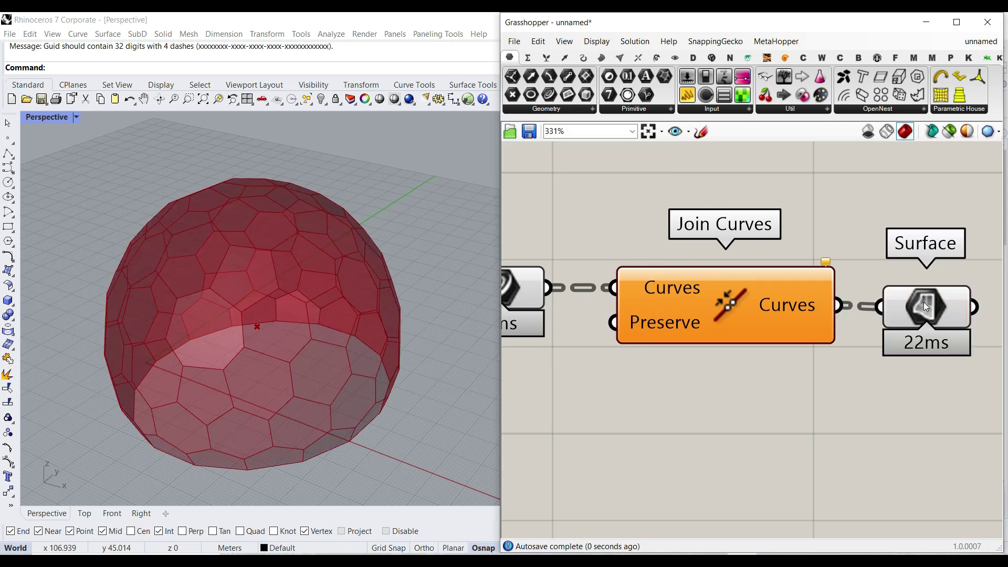
Bake the panels from the Surface parameter into Rhino with the offered attributes
{"action": "left_click", "coordinate": [924, 307]}
{"action": "right_click_drag", "start_coordinate": [924, 306], "coordinate": [807, 295]}
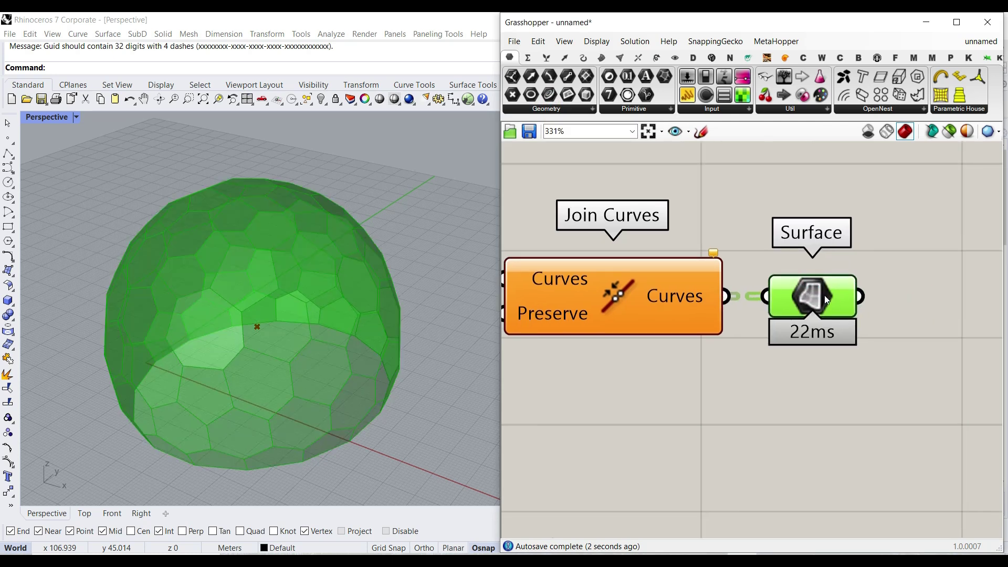
{"action": "right_click", "coordinate": [810, 292]}
{"action": "left_click", "coordinate": [826, 339]}
{"action": "left_click", "coordinate": [824, 461]}
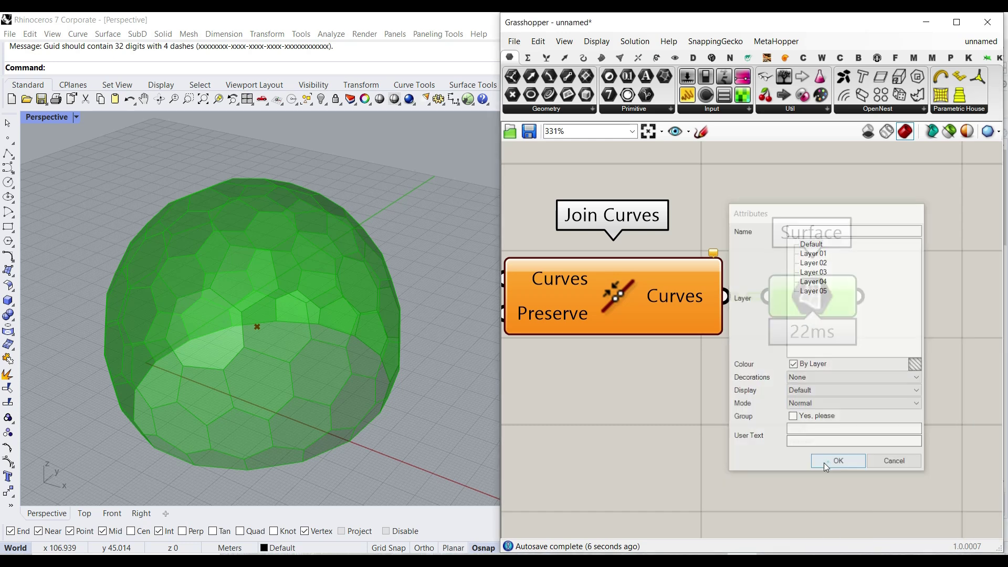
Switch the Perspective viewport to Shaded display
{"action": "left_click", "coordinate": [53, 117]}
{"action": "left_click", "coordinate": [75, 172]}
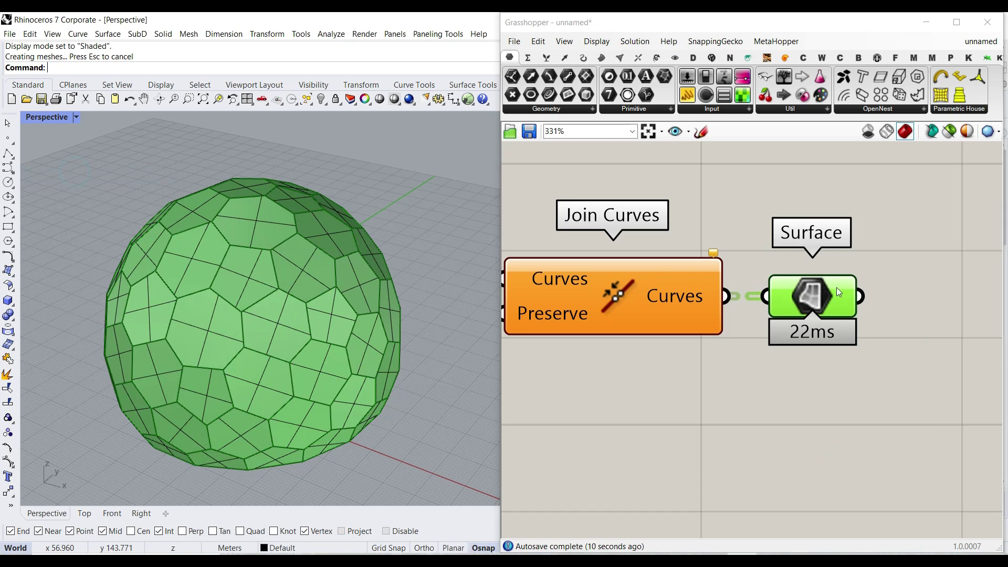
{"action": "right_click_drag", "start_coordinate": [492, 330], "coordinate": [406, 331]}
Undo the bake of the dome panels and deselect the Surface parameter
{"action": "key", "text": "ctrl+z"}
{"action": "right_click_drag", "start_coordinate": [423, 272], "coordinate": [328, 334]}
{"action": "left_click", "coordinate": [757, 377]}
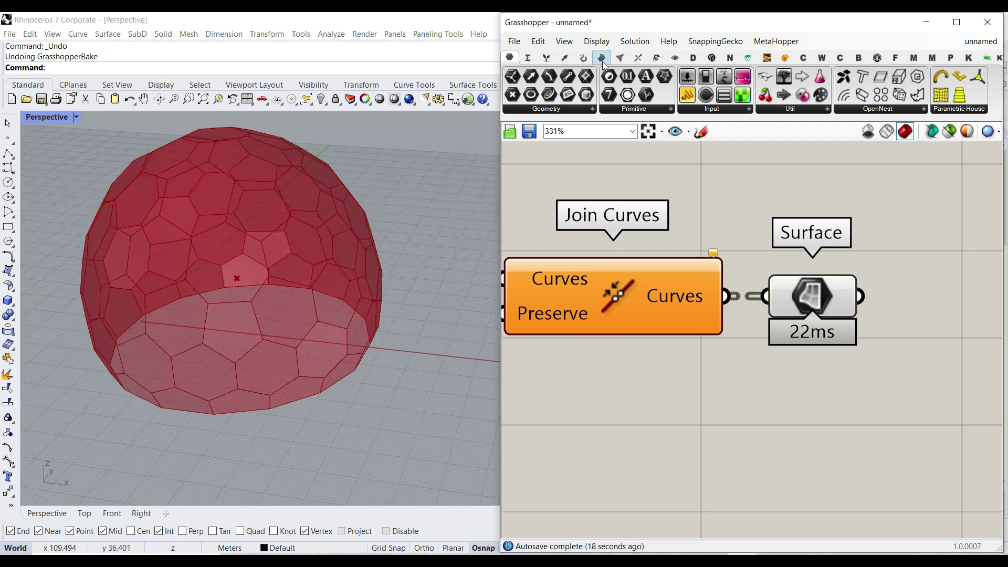
Place a Planar component below Join Curves and connect the joined curves to its Curve input
{"action": "left_click", "coordinate": [583, 57]}
{"action": "left_click", "coordinate": [558, 110]}
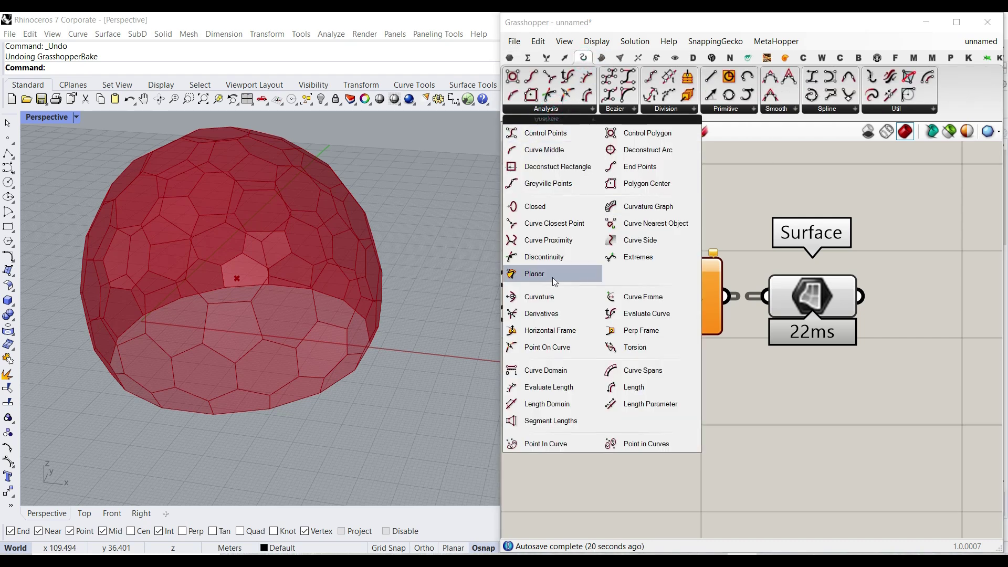
{"action": "left_click", "coordinate": [533, 276]}
{"action": "left_click", "coordinate": [719, 411]}
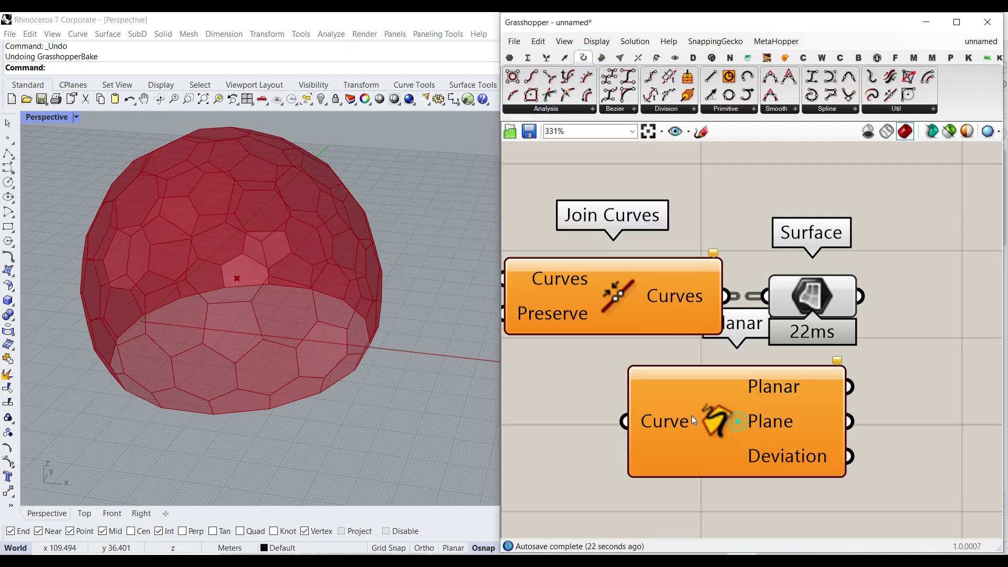
{"action": "scroll", "coordinate": [615, 402], "scroll_direction": "down", "scroll_amount": 4}
{"action": "left_click_drag", "start_coordinate": [694, 357], "coordinate": [762, 358]}
{"action": "left_click_drag", "start_coordinate": [663, 355], "coordinate": [620, 414]}
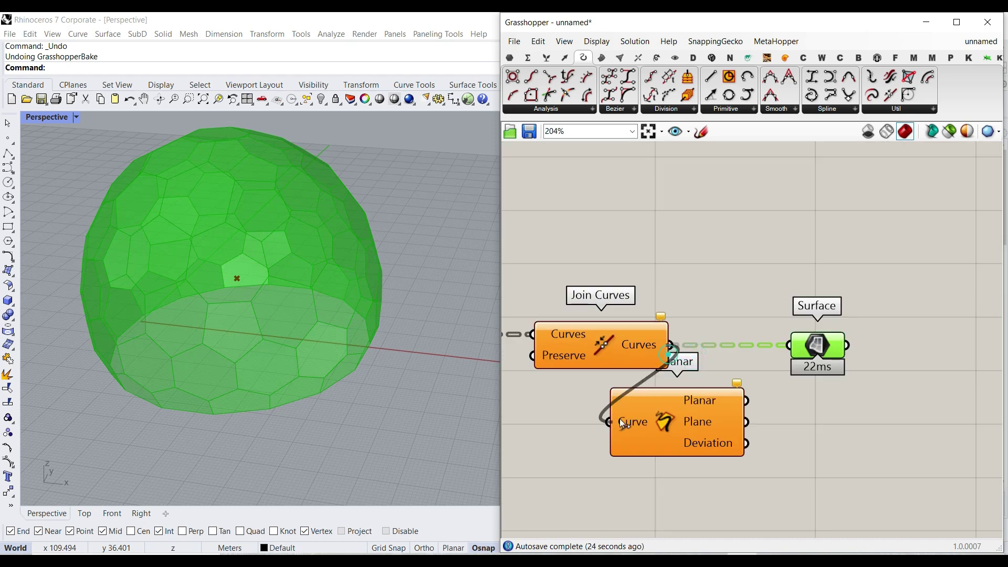
{"action": "scroll", "coordinate": [621, 413], "scroll_direction": "up", "scroll_amount": 2}
{"action": "left_click", "coordinate": [779, 372]}
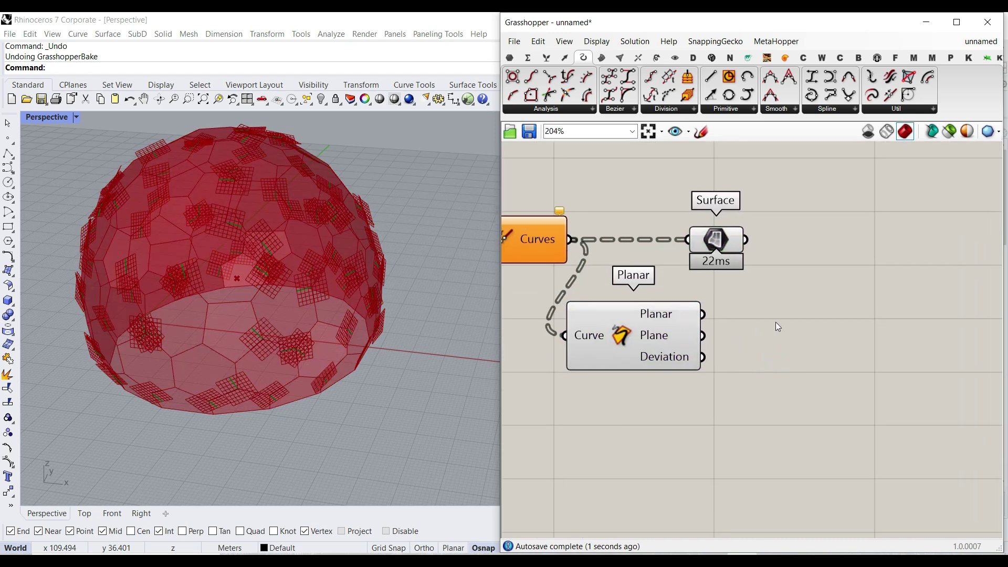
Add a panel fed by the Planar component's Planar output, enlarge it, and flatten that output
{"action": "double_click", "coordinate": [812, 344]}
{"action": "type", "text": "//"}
{"action": "left_click", "coordinate": [785, 333]}
{"action": "left_click_drag", "start_coordinate": [765, 345], "coordinate": [784, 328]}
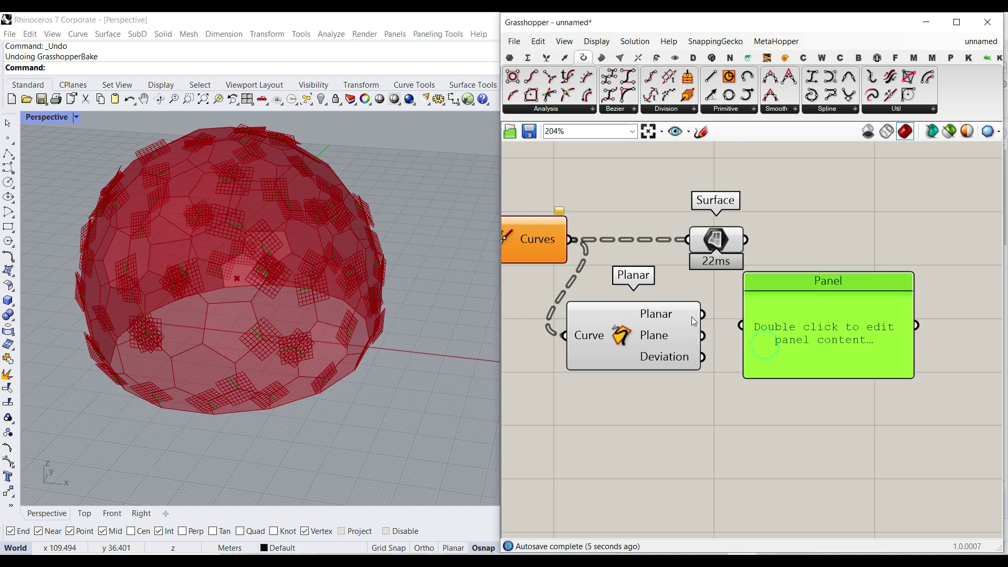
{"action": "left_click_drag", "start_coordinate": [703, 315], "coordinate": [741, 325]}
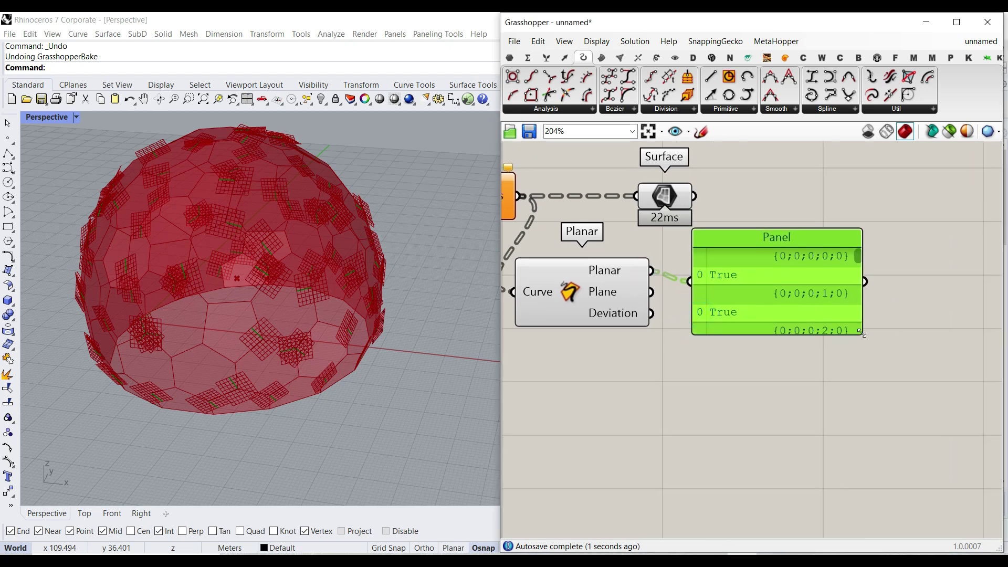
{"action": "left_click_drag", "start_coordinate": [863, 334], "coordinate": [903, 507]}
{"action": "scroll", "coordinate": [752, 302], "scroll_direction": "up", "scroll_amount": 3}
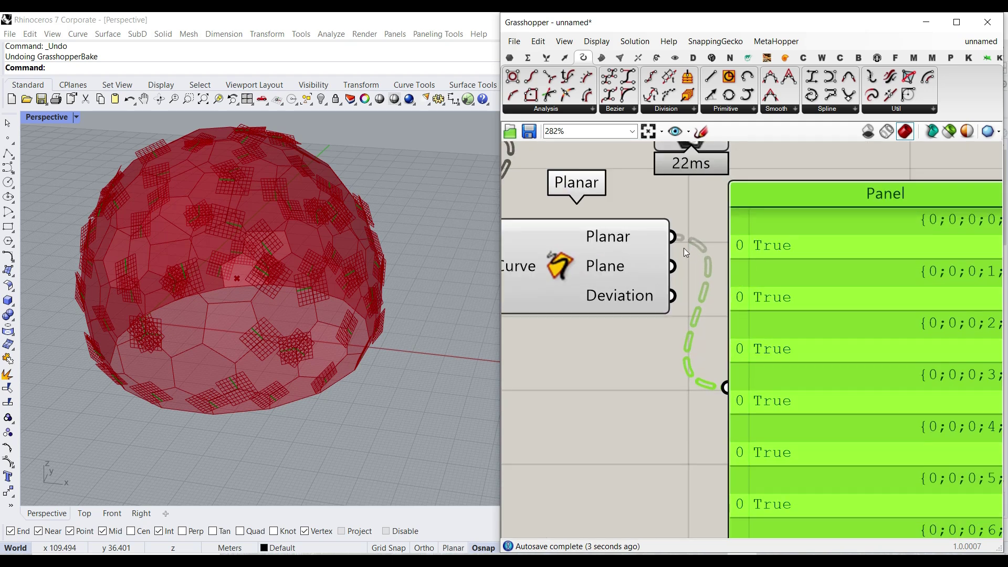
{"action": "right_click", "coordinate": [638, 239]}
{"action": "left_click", "coordinate": [658, 283]}
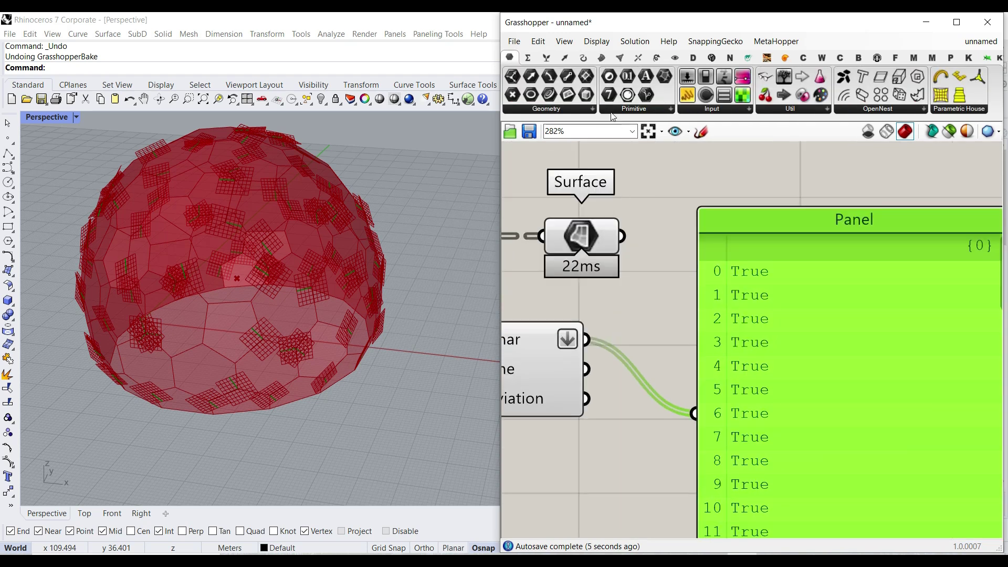
Insert an Integer parameter between the Planar output and the panel, leaving room before it
{"action": "left_click_drag", "start_coordinate": [609, 95], "coordinate": [609, 347]}
{"action": "left_click_drag", "start_coordinate": [693, 338], "coordinate": [695, 413]}
{"action": "left_click_drag", "start_coordinate": [738, 299], "coordinate": [803, 278]}
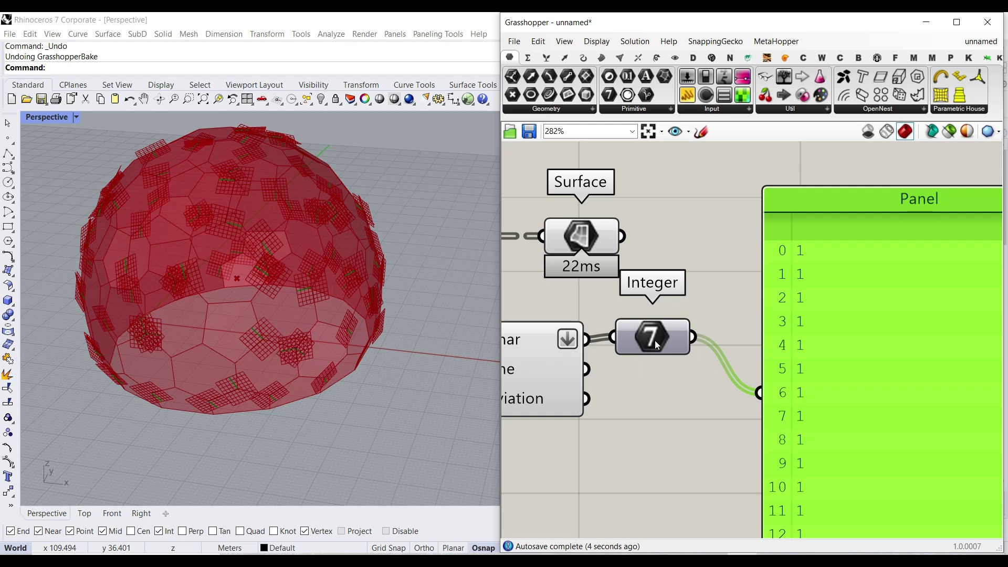
{"action": "left_click_drag", "start_coordinate": [656, 345], "coordinate": [712, 353]}
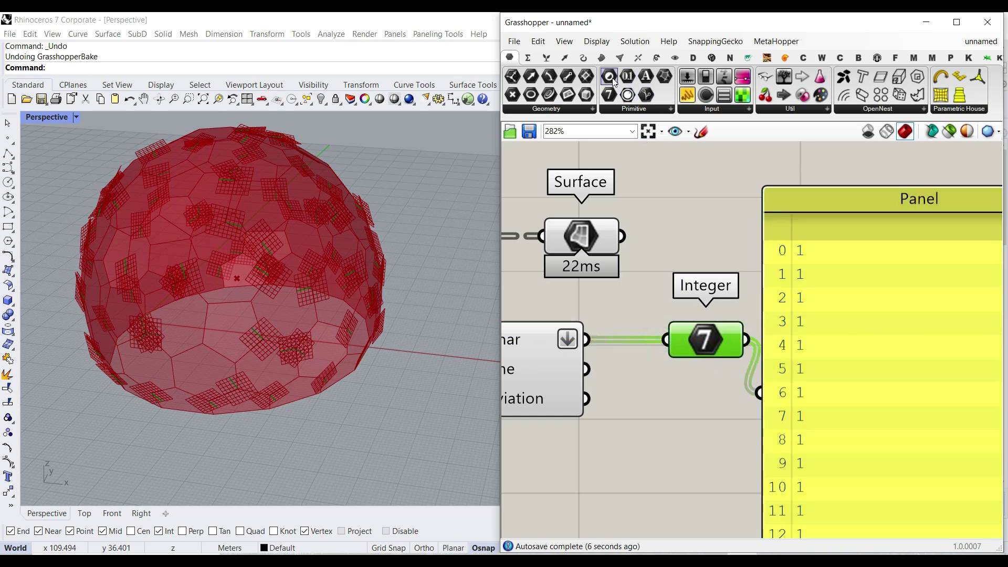
Insert a Boolean parameter between the Planar output and the Integer parameter and invert its values
{"action": "left_click_drag", "start_coordinate": [613, 79], "coordinate": [643, 319]}
{"action": "left_click_drag", "start_coordinate": [586, 340], "coordinate": [596, 308]}
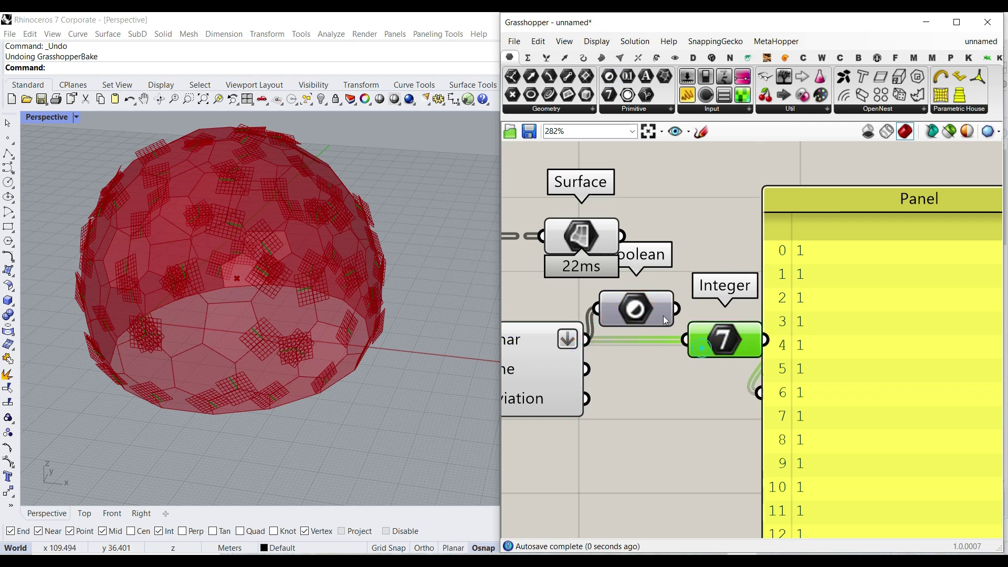
{"action": "left_click_drag", "start_coordinate": [663, 316], "coordinate": [663, 348]}
{"action": "right_click", "coordinate": [646, 323]}
{"action": "left_click", "coordinate": [667, 437]}
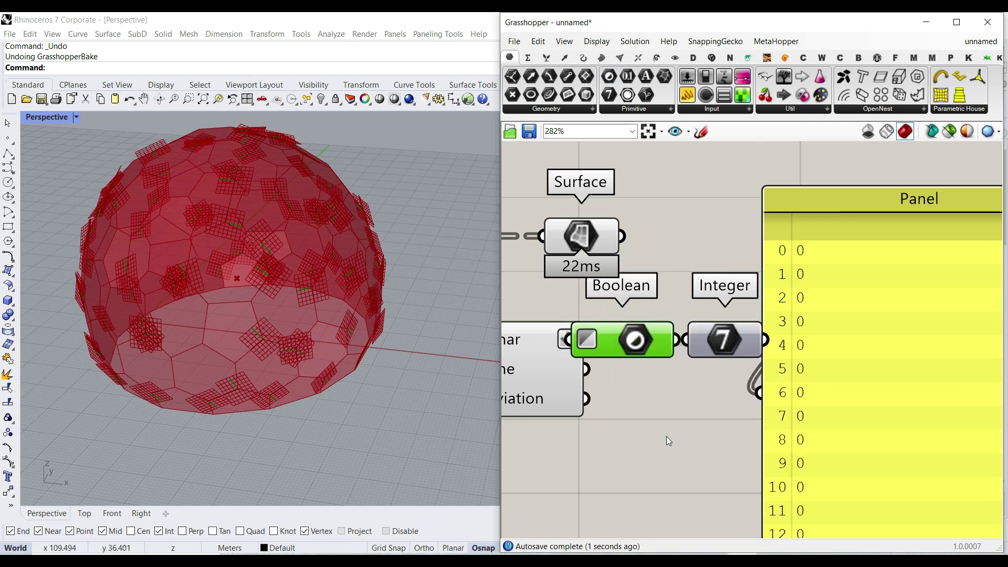
Rearrange the Boolean and Integer parameters and move the panel clear of them in line with the Integer output
{"action": "scroll", "coordinate": [659, 377], "scroll_direction": "down", "scroll_amount": 4}
{"action": "left_click_drag", "start_coordinate": [800, 239], "coordinate": [698, 355]}
{"action": "left_click", "coordinate": [686, 282]}
{"action": "scroll", "coordinate": [840, 375], "scroll_direction": "up", "scroll_amount": 2}
{"action": "right_click_drag", "start_coordinate": [824, 358], "coordinate": [718, 357]}
{"action": "left_click_drag", "start_coordinate": [691, 351], "coordinate": [741, 326]}
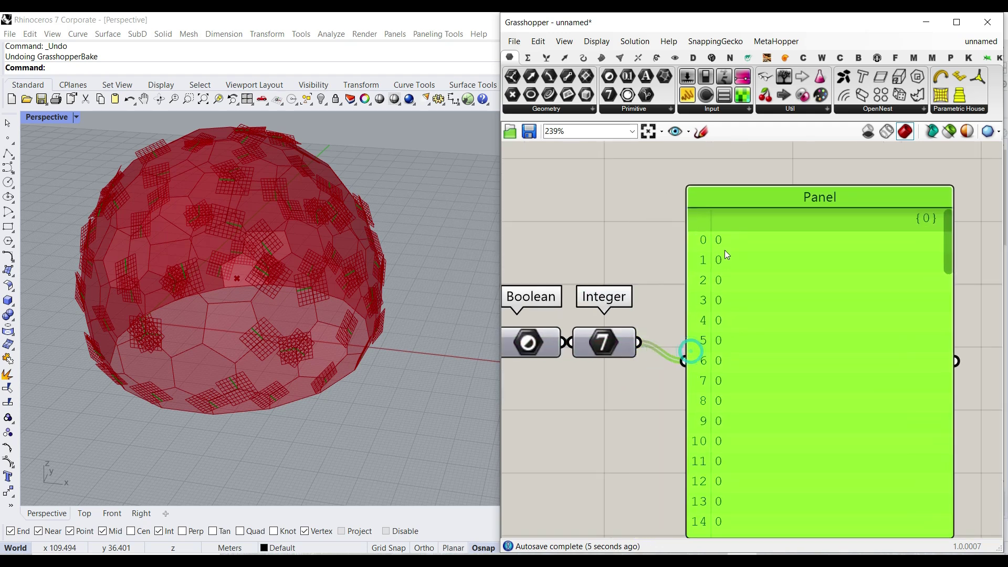
{"action": "left_click_drag", "start_coordinate": [723, 360], "coordinate": [781, 341]}
Place a Mass Addition component fed by the Integer parameter and connect its Result output to the panel
{"action": "left_click", "coordinate": [528, 58]}
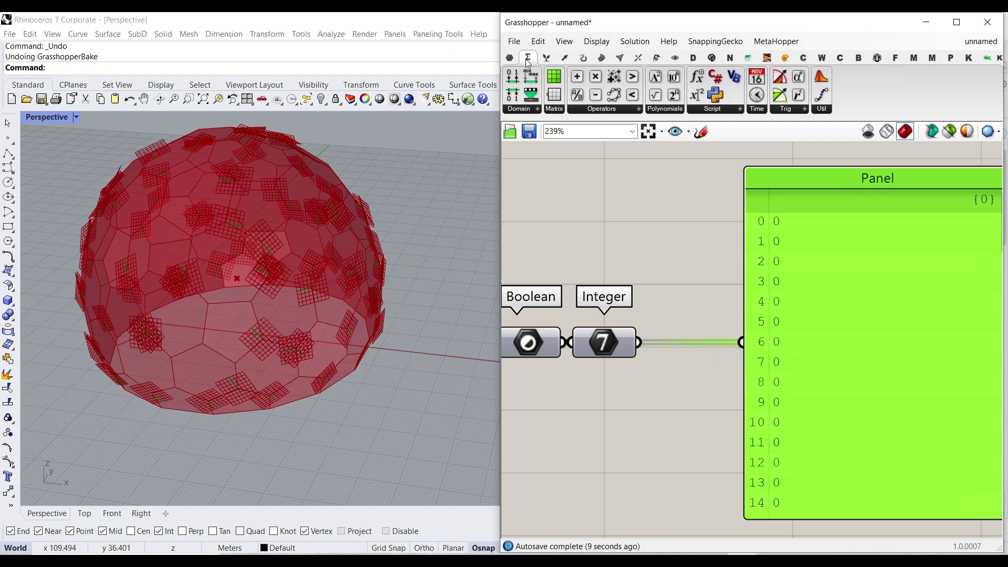
{"action": "left_click_drag", "start_coordinate": [612, 81], "coordinate": [715, 428]}
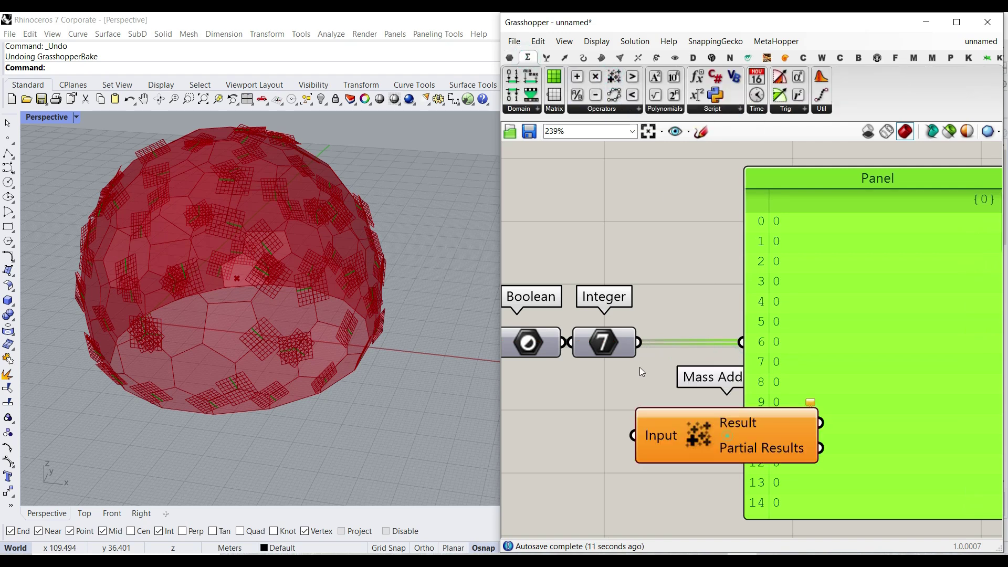
{"action": "left_click_drag", "start_coordinate": [631, 427], "coordinate": [635, 435]}
{"action": "scroll", "coordinate": [509, 389], "scroll_direction": "down", "scroll_amount": 4}
{"action": "left_click_drag", "start_coordinate": [686, 378], "coordinate": [765, 378]}
{"action": "scroll", "coordinate": [659, 407], "scroll_direction": "up", "scroll_amount": 2}
{"action": "left_click_drag", "start_coordinate": [667, 401], "coordinate": [724, 346]}
{"action": "left_click_drag", "start_coordinate": [598, 424], "coordinate": [626, 344]}
{"action": "scroll", "coordinate": [759, 262], "scroll_direction": "up", "scroll_amount": 2}
Title the result panel "Non-Planar Ngons"
{"action": "right_click", "coordinate": [785, 275]}
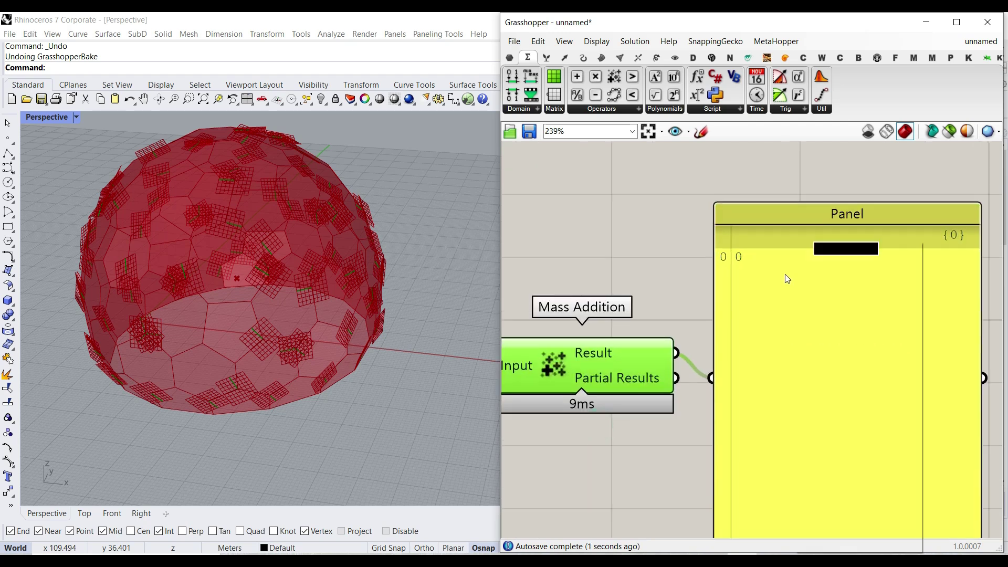
{"action": "double_click", "coordinate": [855, 253]}
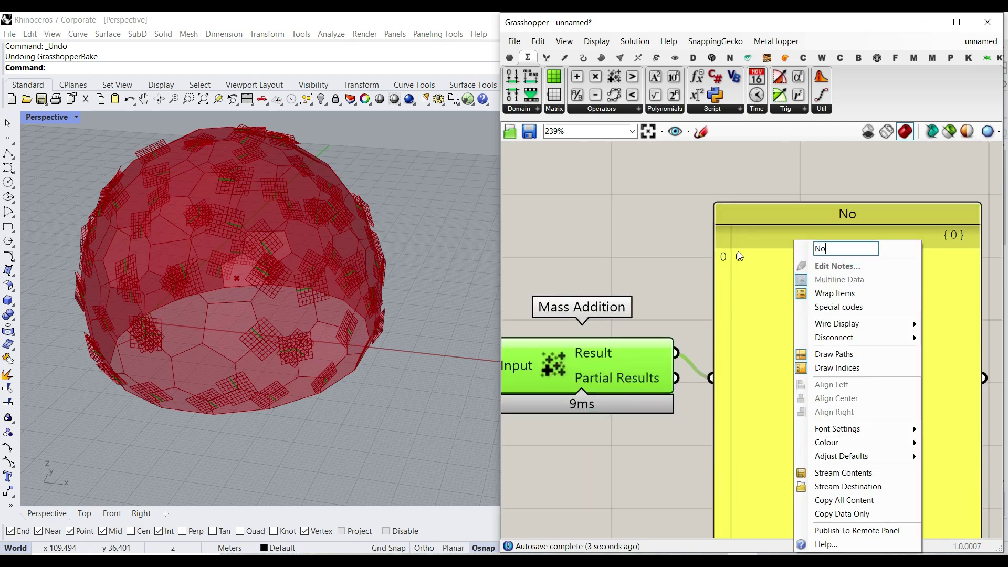
{"action": "type", "text": "Non-Planar"}
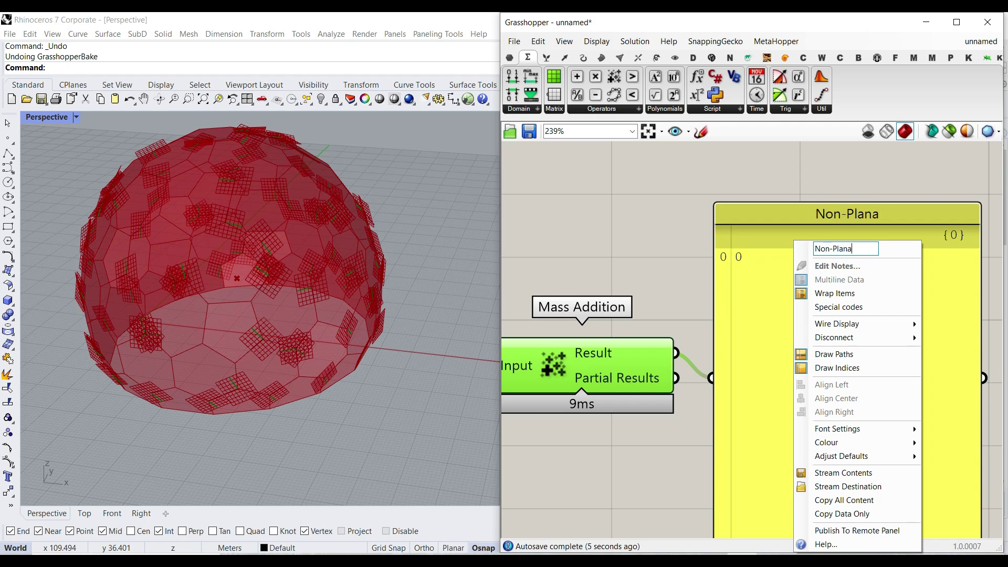
{"action": "left_click", "coordinate": [592, 223]}
{"action": "right_click", "coordinate": [804, 241]}
{"action": "left_click", "coordinate": [875, 248]}
{"action": "type", "text": "Ngons"}
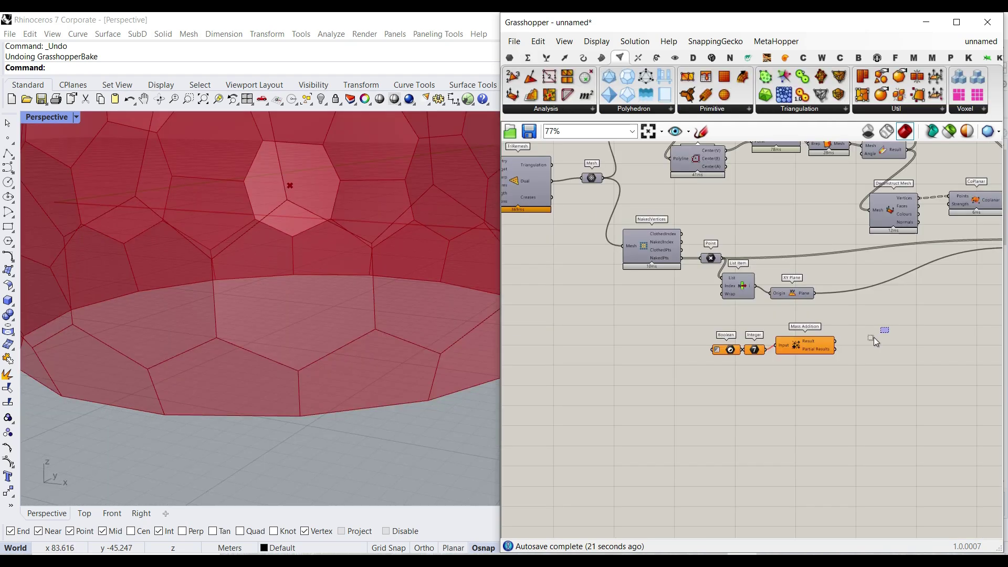
Delete the leftover Boolean, Integer and Mass Addition components of the planarity check
{"action": "left_click", "coordinate": [886, 326]}
{"action": "scroll", "coordinate": [892, 321], "scroll_direction": "up", "scroll_amount": 5}
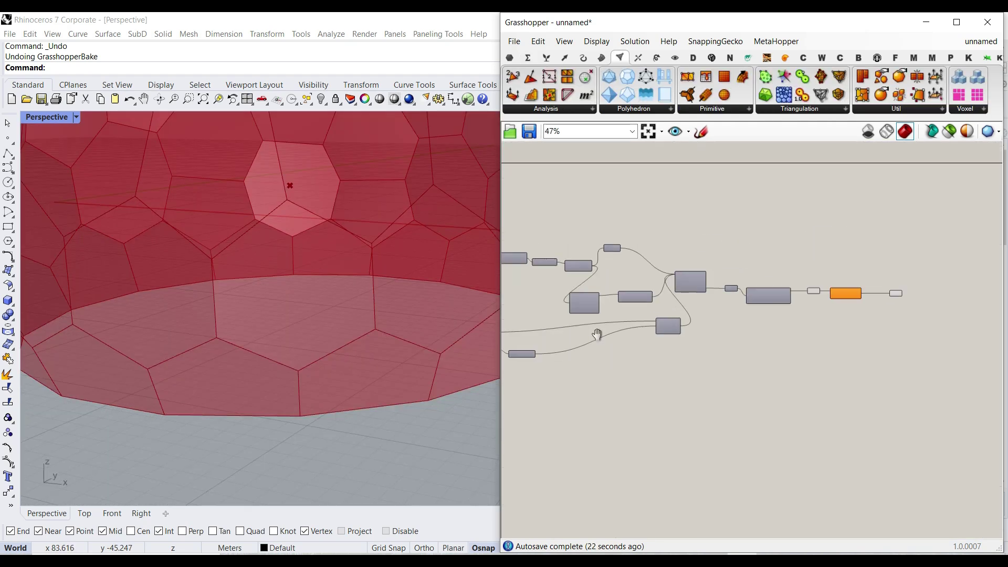
{"action": "right_click_drag", "start_coordinate": [909, 310], "coordinate": [737, 333]}
{"action": "scroll", "coordinate": [221, 362], "scroll_direction": "down", "scroll_amount": 4}
Place a Custom Preview component and connect the Surface parameter to its Geometry input
{"action": "right_click_drag", "start_coordinate": [222, 362], "coordinate": [225, 340]}
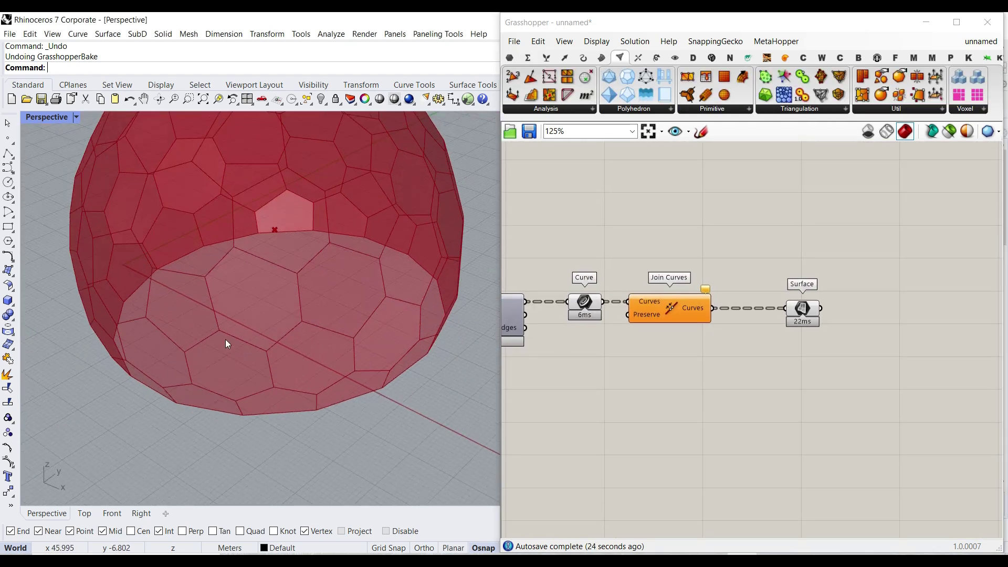
{"action": "scroll", "coordinate": [237, 310], "scroll_direction": "up", "scroll_amount": 2}
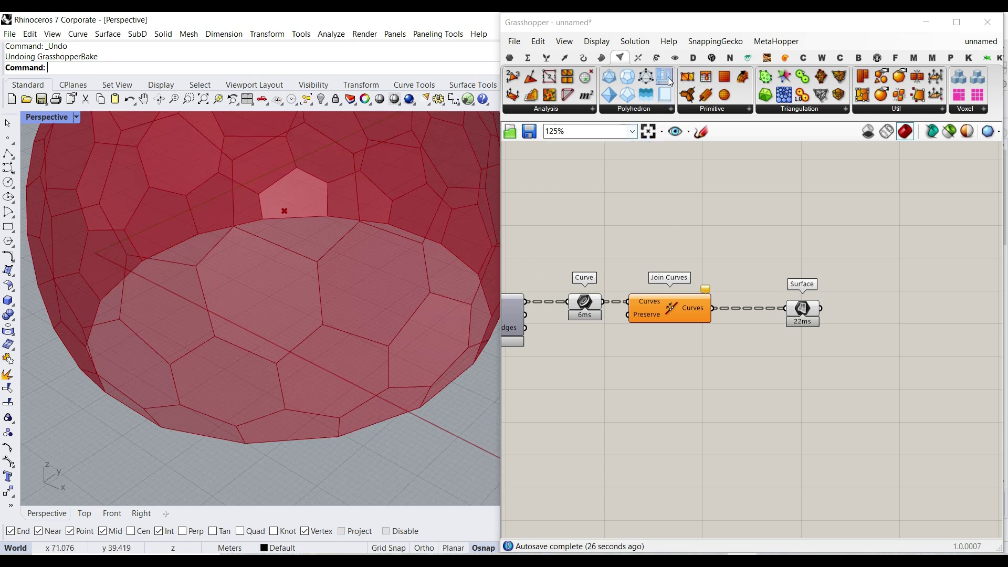
{"action": "left_click", "coordinate": [674, 57]}
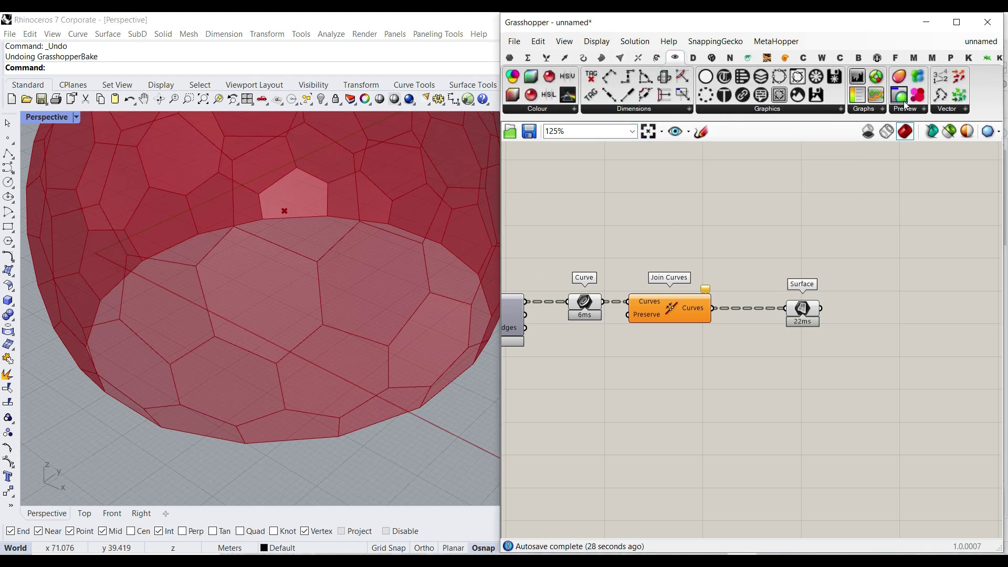
{"action": "left_click", "coordinate": [905, 102]}
{"action": "scroll", "coordinate": [884, 314], "scroll_direction": "up", "scroll_amount": 4}
{"action": "left_click", "coordinate": [894, 366]}
{"action": "left_click_drag", "start_coordinate": [764, 303], "coordinate": [837, 354]}
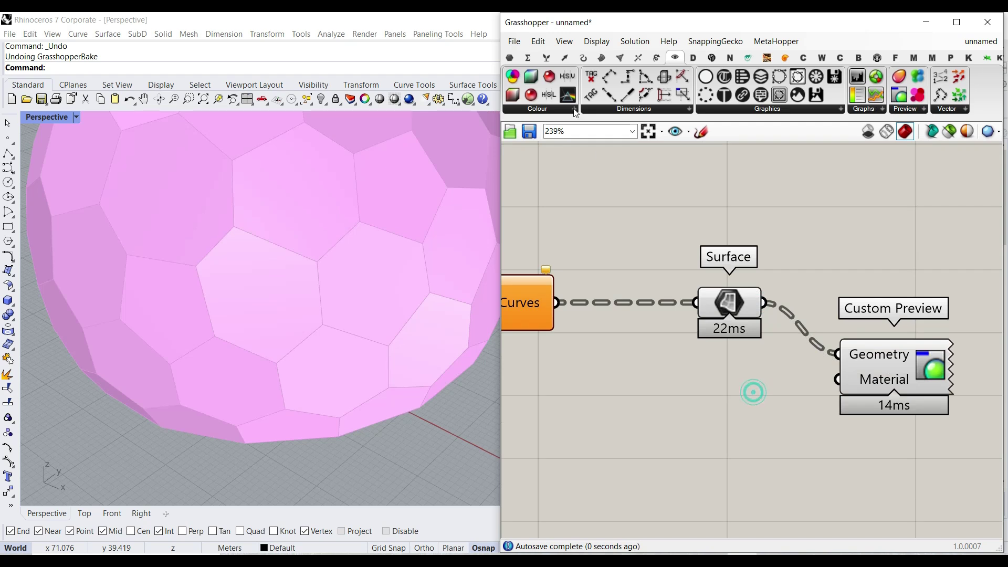
Place a Gradient component below the Surface parameter and apply the green-yellow-red preset
{"action": "left_click", "coordinate": [514, 62]}
{"action": "left_click", "coordinate": [513, 59]}
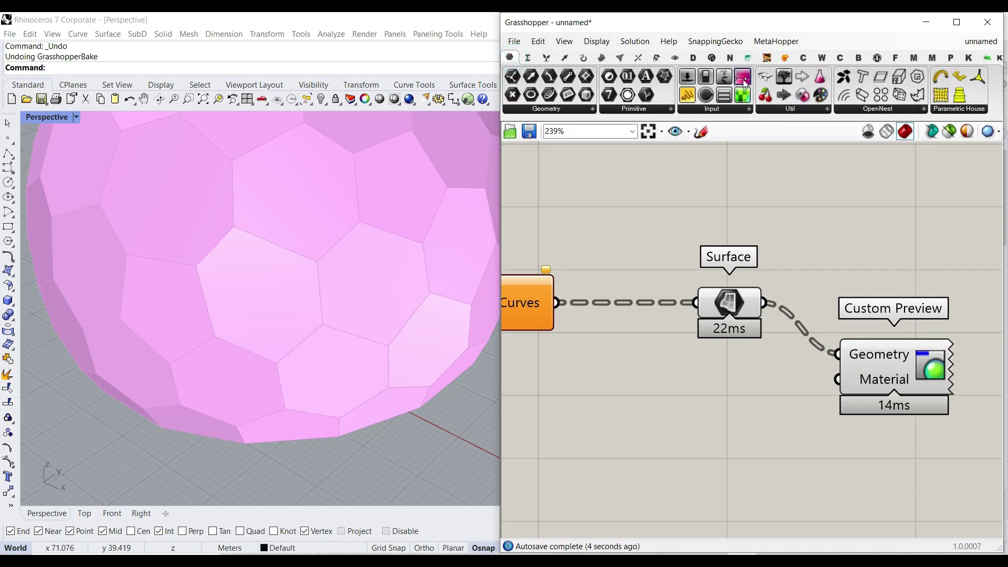
{"action": "left_click_drag", "start_coordinate": [745, 422], "coordinate": [744, 415]}
{"action": "right_click", "coordinate": [762, 343]}
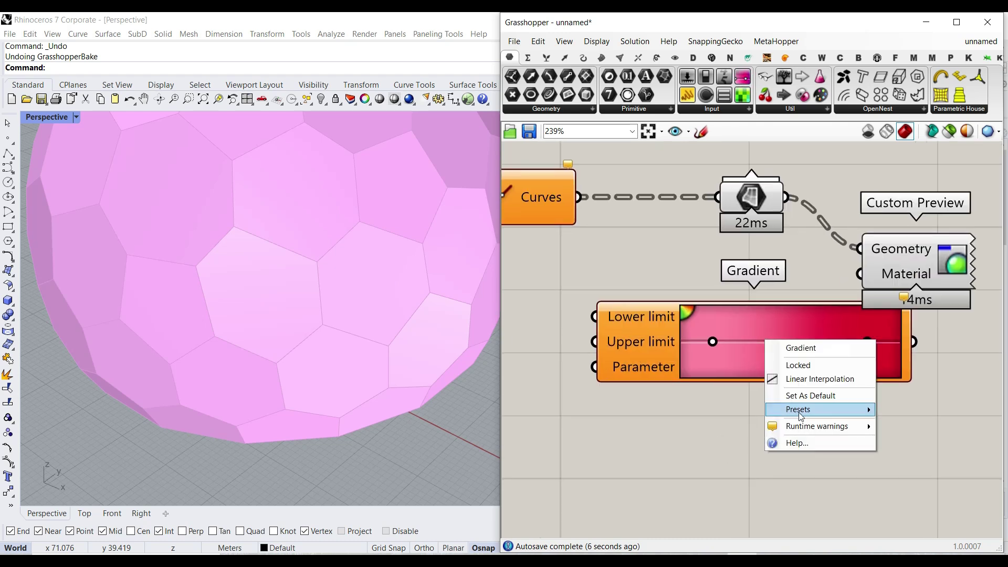
{"action": "mouse_move", "coordinate": [802, 412]}
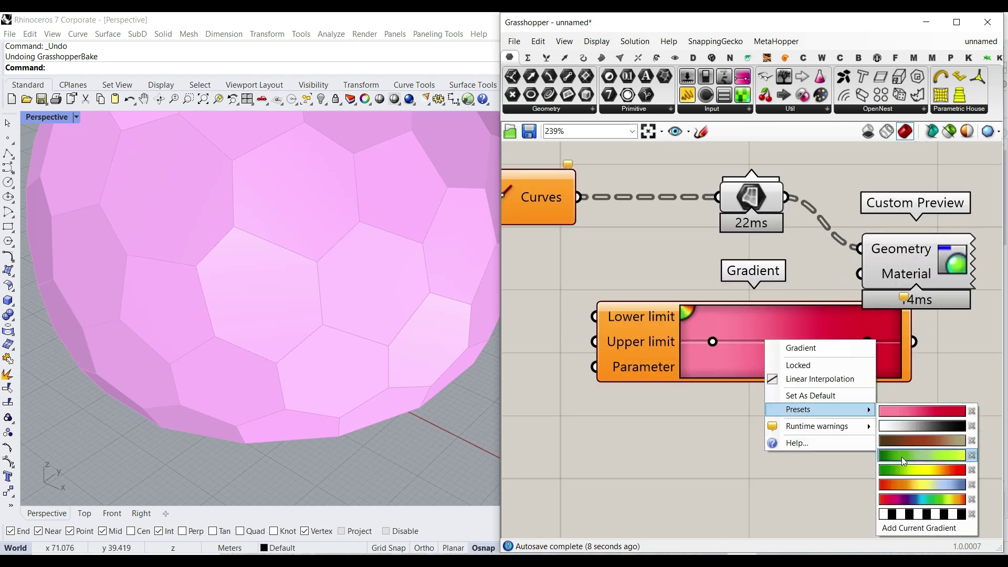
{"action": "left_click", "coordinate": [903, 469]}
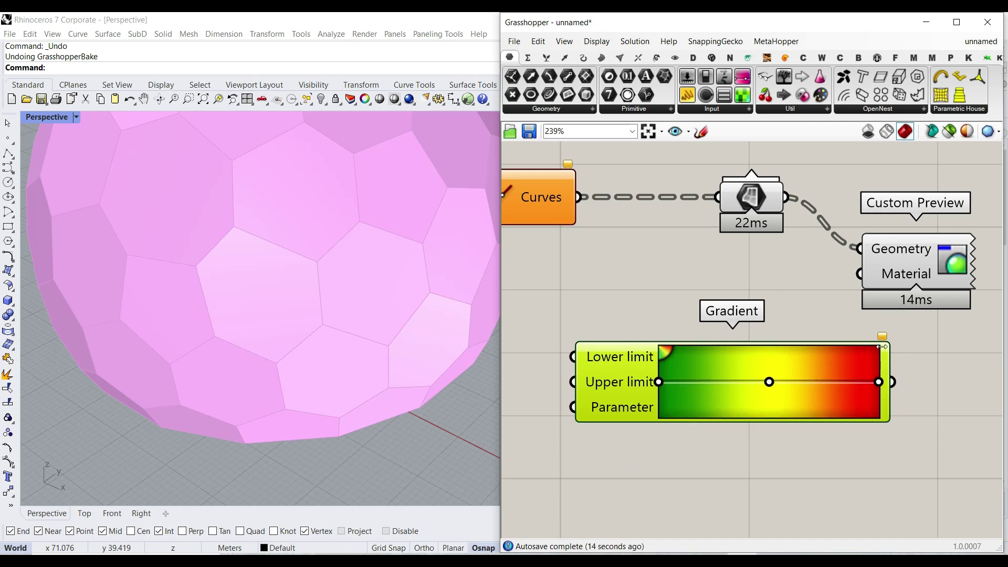
Reposition the Gradient component beneath the Custom Preview component
{"action": "right_click_drag", "start_coordinate": [577, 407], "coordinate": [887, 385]}
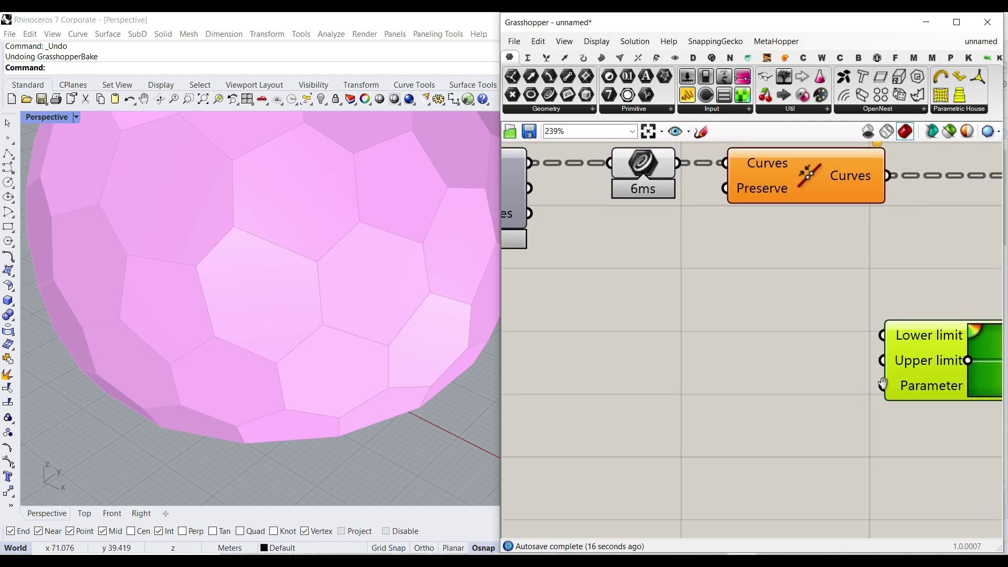
{"action": "left_click_drag", "start_coordinate": [918, 377], "coordinate": [768, 370]}
{"action": "right_click_drag", "start_coordinate": [665, 354], "coordinate": [813, 387]}
{"action": "scroll", "coordinate": [653, 326], "scroll_direction": "down", "scroll_amount": 2}
{"action": "right_click_drag", "start_coordinate": [653, 326], "coordinate": [889, 331]}
{"action": "scroll", "coordinate": [889, 331], "scroll_direction": "down", "scroll_amount": 3}
{"action": "right_click_drag", "start_coordinate": [995, 359], "coordinate": [588, 344]}
{"action": "left_click_drag", "start_coordinate": [667, 368], "coordinate": [822, 407]}
Place a Planar component and connect the Join Curves output to its Curve input
{"action": "right_click_drag", "start_coordinate": [660, 364], "coordinate": [736, 351]}
{"action": "scroll", "coordinate": [780, 356], "scroll_direction": "down", "scroll_amount": 4}
{"action": "left_click", "coordinate": [584, 58]}
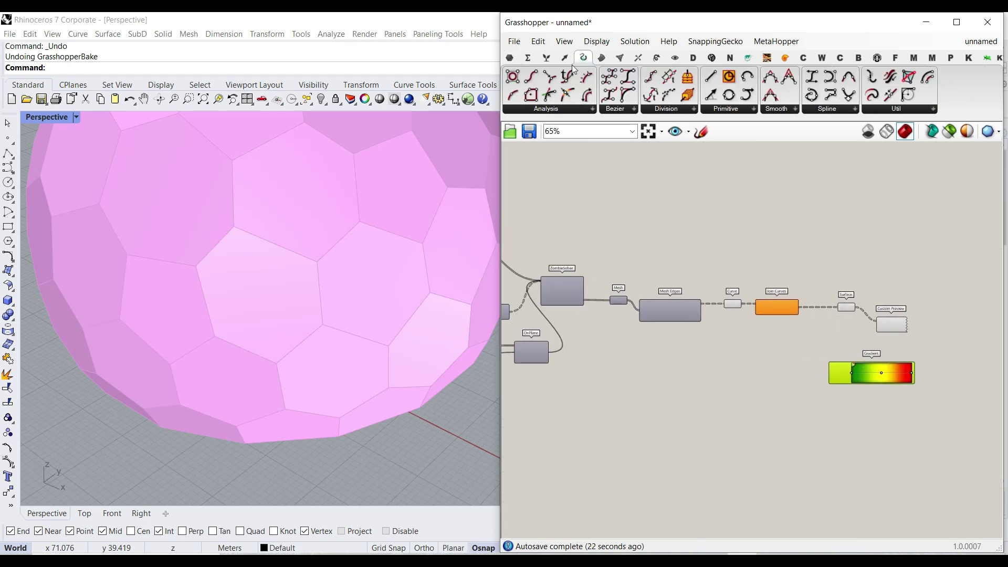
{"action": "left_click", "coordinate": [537, 109]}
{"action": "left_click", "coordinate": [569, 263]}
{"action": "left_click", "coordinate": [808, 323]}
{"action": "scroll", "coordinate": [778, 341], "scroll_direction": "up", "scroll_amount": 5}
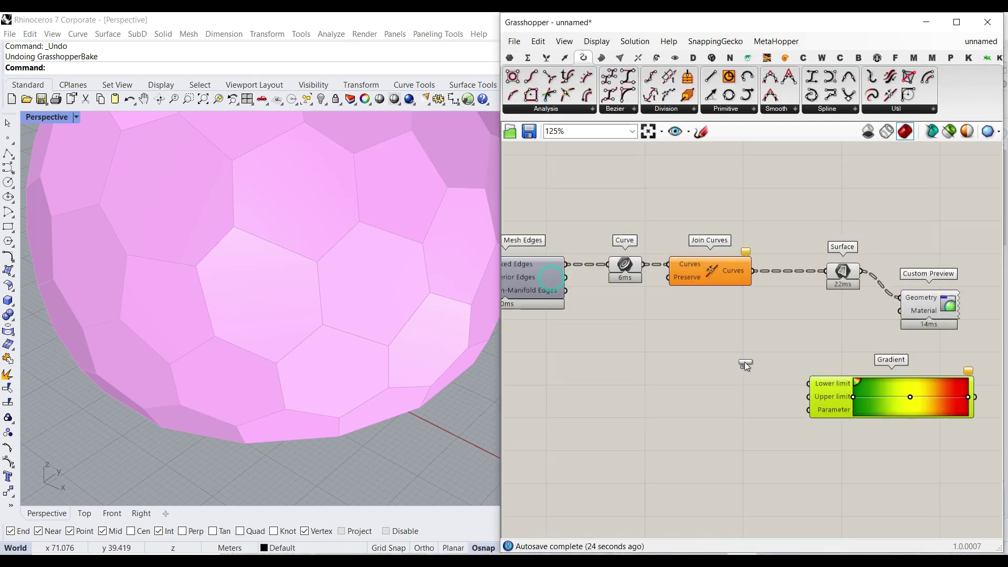
{"action": "left_click_drag", "start_coordinate": [743, 252], "coordinate": [694, 392]}
{"action": "right_click_drag", "start_coordinate": [762, 413], "coordinate": [640, 298]}
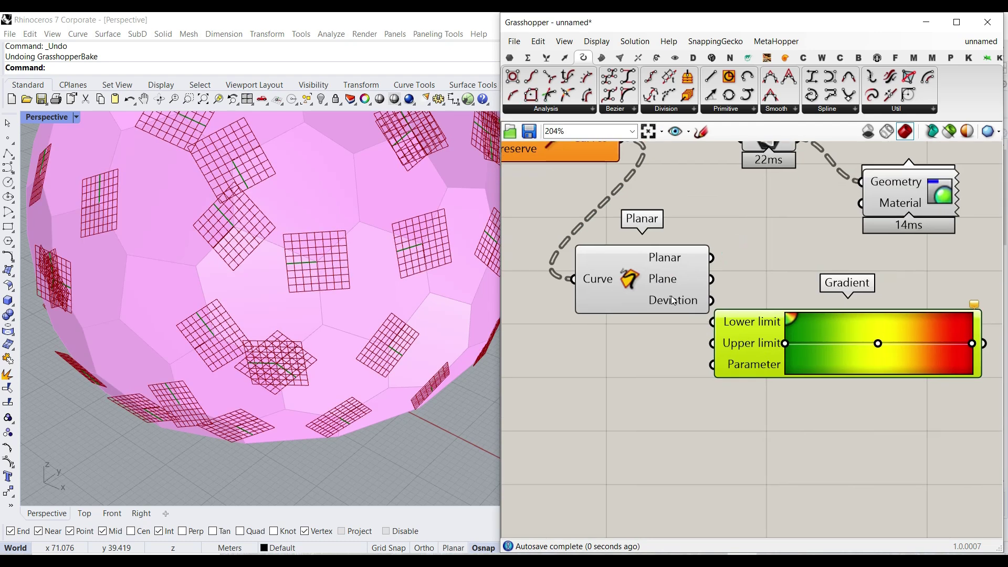
Flatten the Planar component's Deviation output and connect it to the Gradient's Parameter input
{"action": "right_click", "coordinate": [672, 298]}
{"action": "left_click", "coordinate": [702, 332]}
{"action": "scroll", "coordinate": [624, 294], "scroll_direction": "up", "scroll_amount": 3}
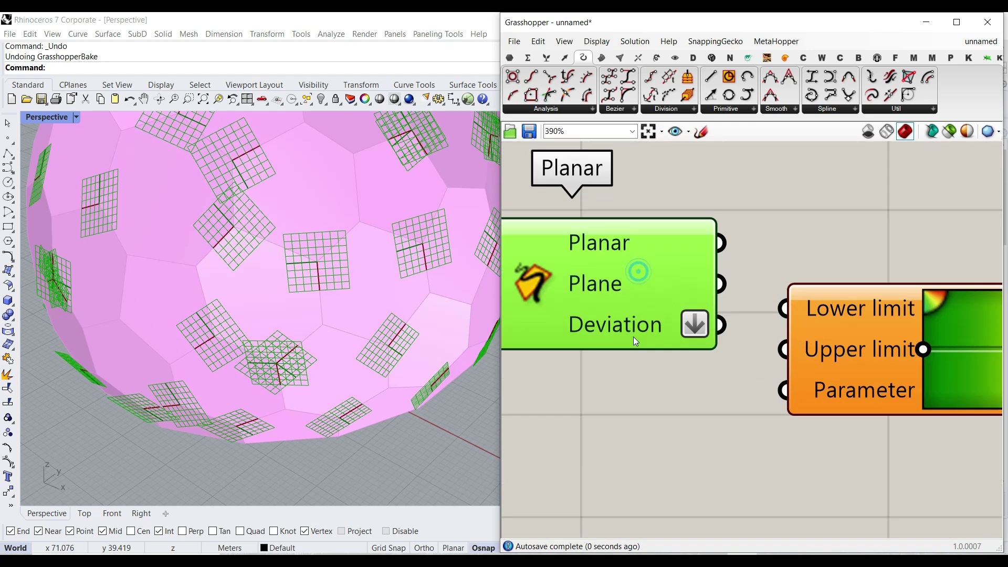
{"action": "mouse_move", "coordinate": [633, 335]}
{"action": "left_click_drag", "start_coordinate": [721, 325], "coordinate": [784, 390]}
{"action": "right_click_drag", "start_coordinate": [945, 318], "coordinate": [843, 300]}
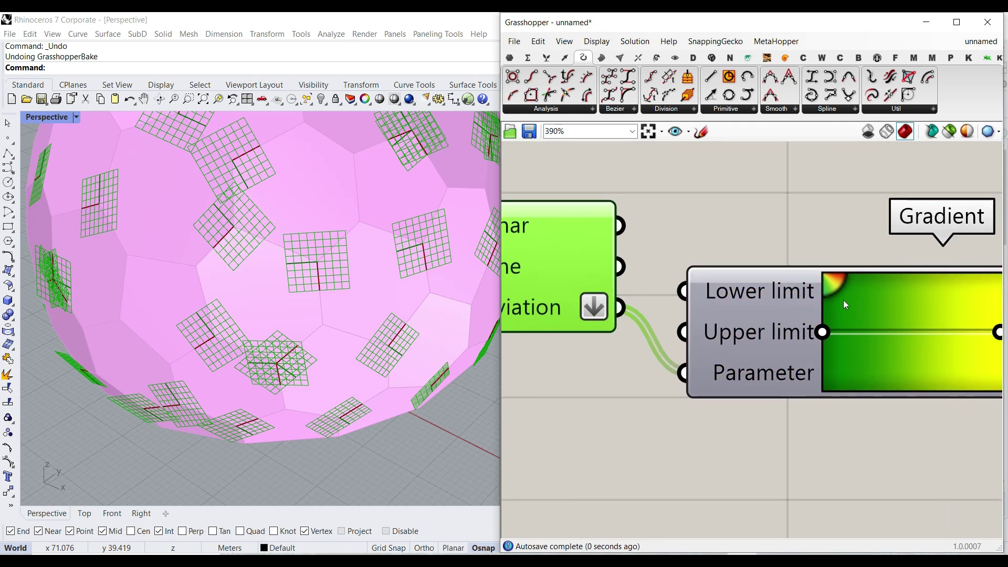
Turn off the Planar component's preview and connect the Gradient output to the Material input of Custom Preview
{"action": "right_click_drag", "start_coordinate": [579, 302], "coordinate": [731, 313]}
{"action": "right_click", "coordinate": [584, 265]}
{"action": "left_click", "coordinate": [610, 289]}
{"action": "left_click", "coordinate": [815, 229]}
{"action": "scroll", "coordinate": [815, 229], "scroll_direction": "down", "scroll_amount": 4}
{"action": "right_click_drag", "start_coordinate": [819, 229], "coordinate": [590, 321]}
{"action": "left_click_drag", "start_coordinate": [751, 248], "coordinate": [864, 211]}
{"action": "left_click", "coordinate": [826, 343]}
{"action": "left_click_drag", "start_coordinate": [800, 382], "coordinate": [809, 225]}
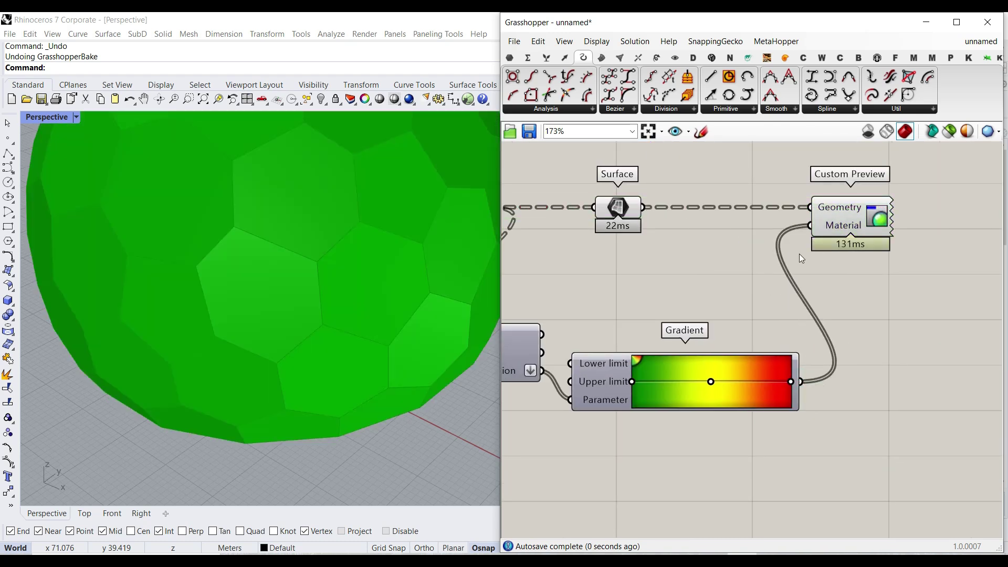
Flatten the Surface parameter and shift the Custom Preview component slightly away from it
{"action": "right_click", "coordinate": [596, 213]}
{"action": "left_click", "coordinate": [651, 299]}
{"action": "left_click_drag", "start_coordinate": [838, 228], "coordinate": [869, 228]}
{"action": "left_click", "coordinate": [863, 295]}
{"action": "scroll", "coordinate": [666, 410], "scroll_direction": "up", "scroll_amount": 2}
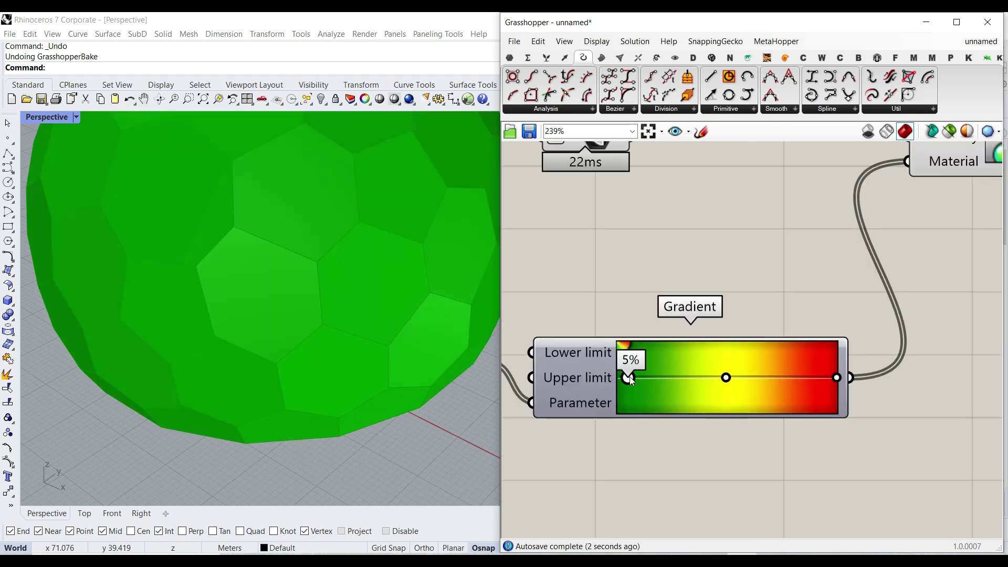
Try the red-orange-yellow-blue preset on the Gradient component
{"action": "right_click", "coordinate": [691, 395]}
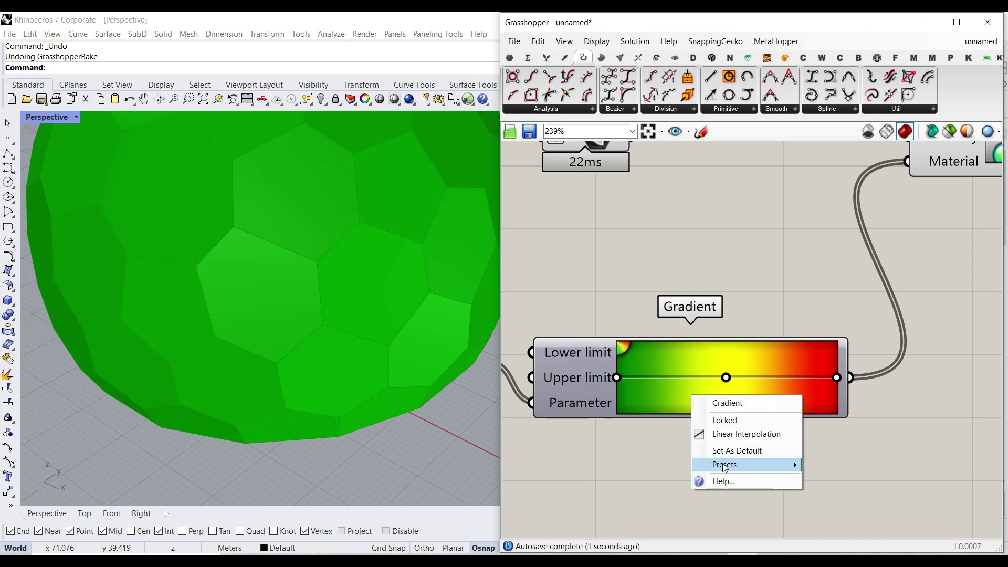
{"action": "mouse_move", "coordinate": [794, 462]}
{"action": "left_click", "coordinate": [830, 497]}
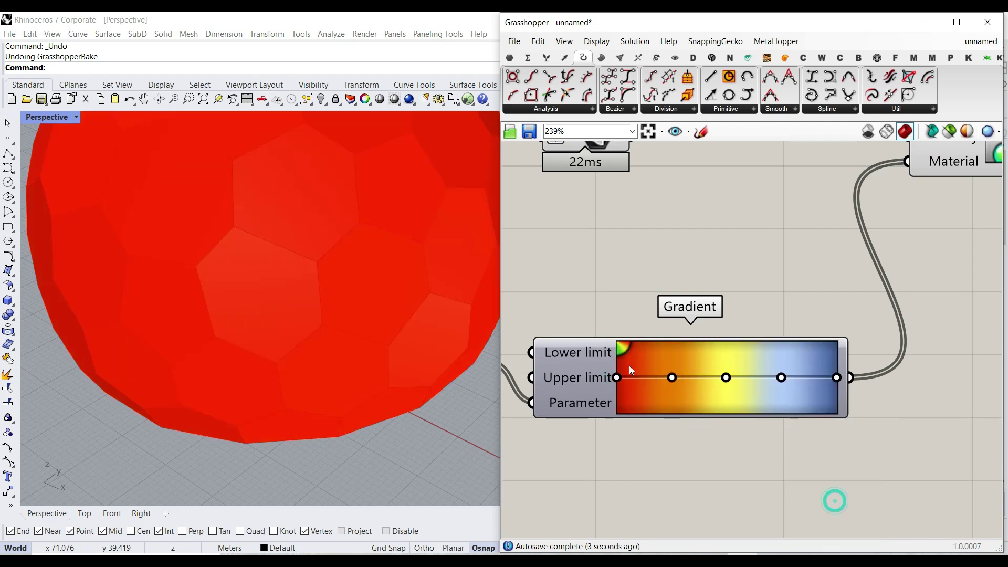
Apply the dark green to yellow-green preset to the Gradient component
{"action": "right_click", "coordinate": [674, 398]}
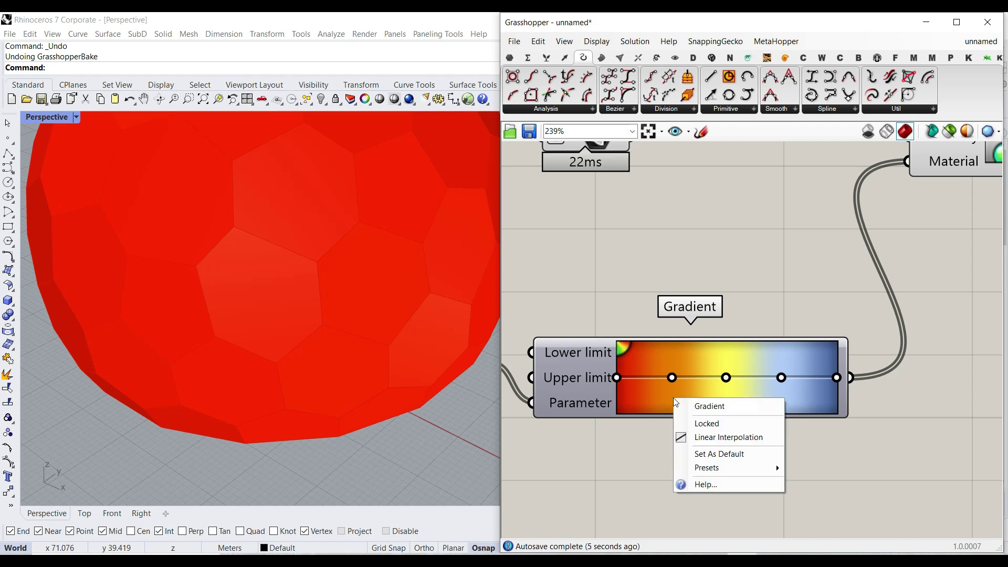
{"action": "left_click", "coordinate": [716, 468]}
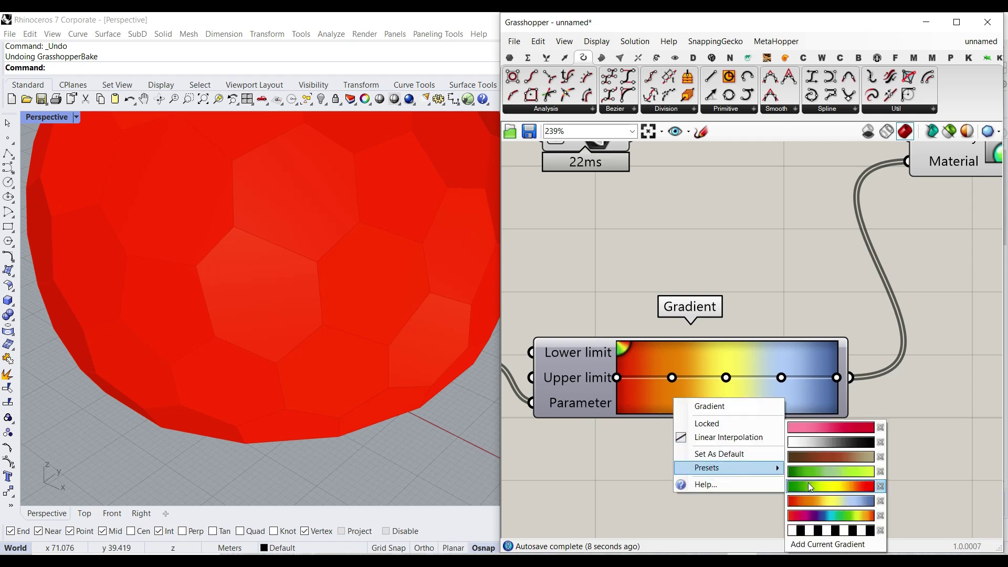
{"action": "left_click", "coordinate": [809, 471]}
{"action": "left_click", "coordinate": [761, 465]}
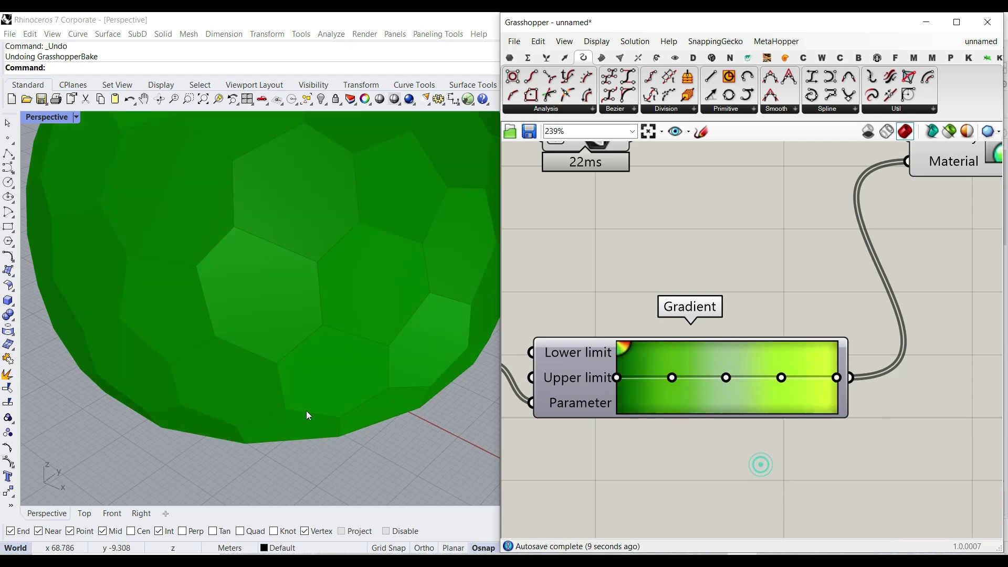
Place a panel below the Gradient, connect the Planar component's Deviation output to it, and enlarge the panel
{"action": "scroll", "coordinate": [306, 371], "scroll_direction": "down", "scroll_amount": 10}
{"action": "mouse_move", "coordinate": [278, 383]}
{"action": "right_mouse_down"}
{"action": "mouse_move", "coordinate": [371, 261]}
{"action": "mouse_move", "coordinate": [277, 293]}
{"action": "mouse_move", "coordinate": [281, 372]}
{"action": "right_mouse_up"}
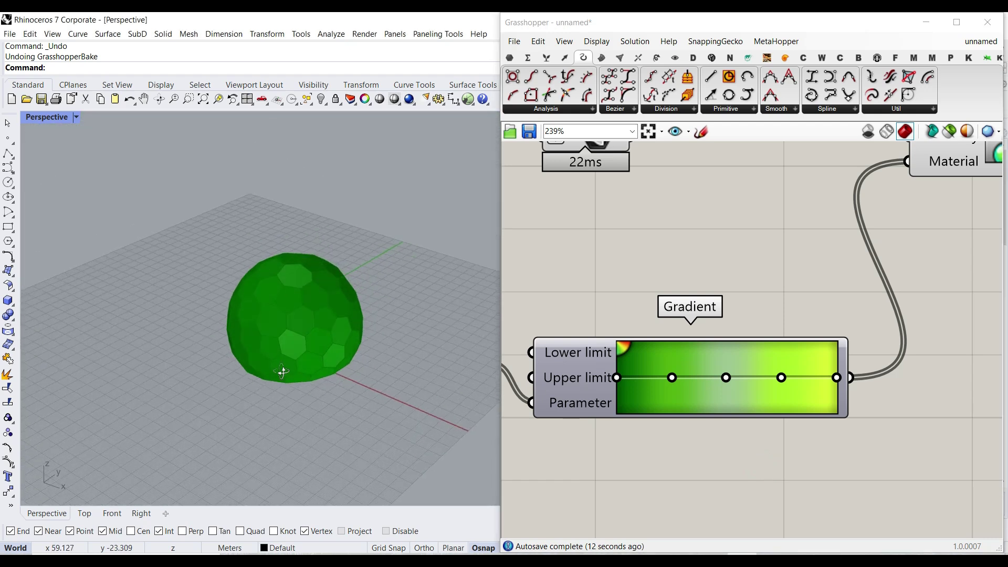
{"action": "scroll", "coordinate": [814, 389], "scroll_direction": "down", "scroll_amount": 5}
{"action": "scroll", "coordinate": [817, 389], "scroll_direction": "up", "scroll_amount": 3}
{"action": "double_click", "coordinate": [811, 390]}
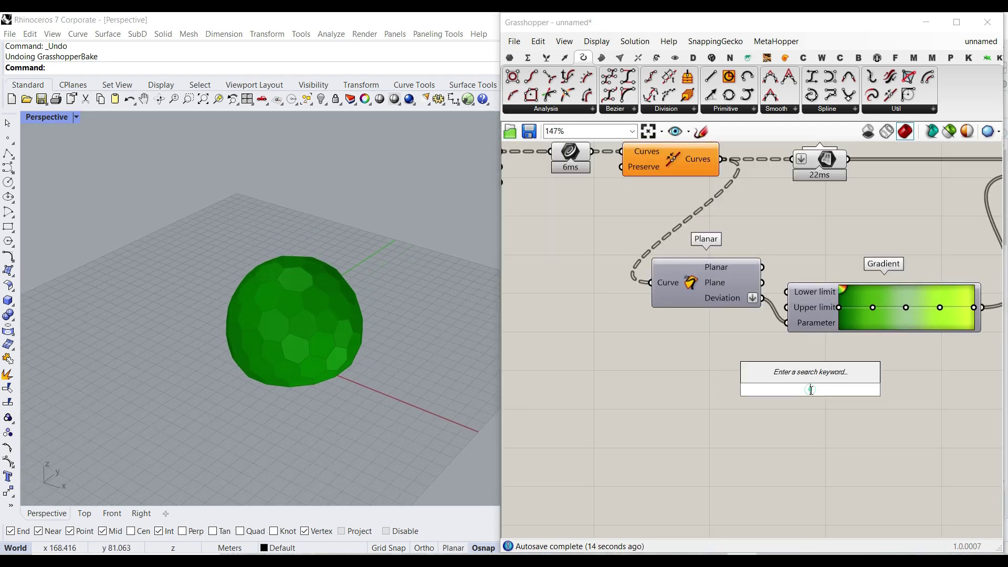
{"action": "type", "text": "//"}
{"action": "key", "text": "Return"}
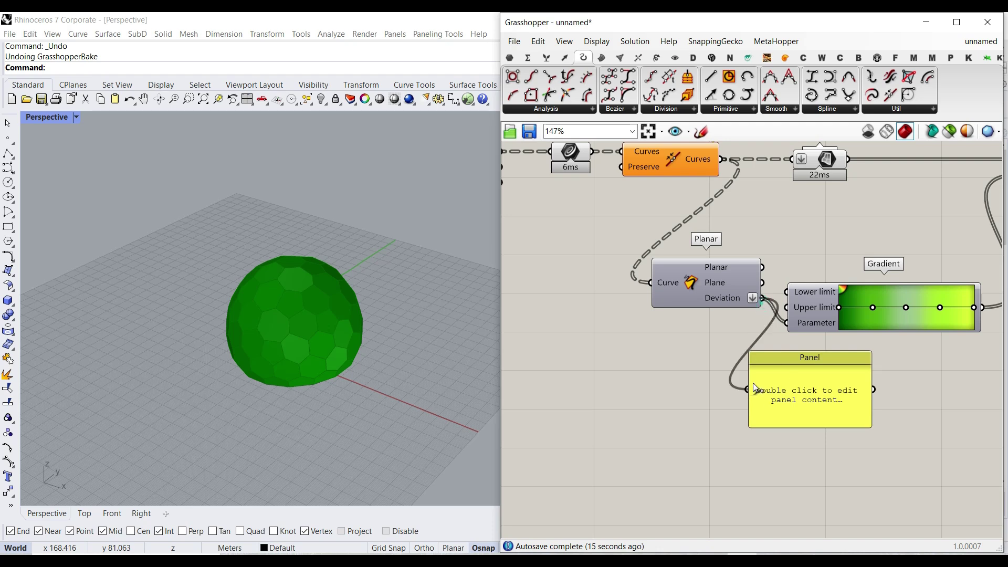
{"action": "left_click_drag", "start_coordinate": [753, 382], "coordinate": [754, 384]}
{"action": "right_click_drag", "start_coordinate": [816, 373], "coordinate": [761, 303]}
{"action": "left_click_drag", "start_coordinate": [770, 358], "coordinate": [768, 479]}
{"action": "left_click_drag", "start_coordinate": [724, 348], "coordinate": [778, 315]}
{"action": "scroll", "coordinate": [778, 315], "scroll_direction": "up", "scroll_amount": 3}
{"action": "right_click_drag", "start_coordinate": [670, 257], "coordinate": [683, 338]}
Place a Mass Addition component fed by the Deviation output and connect its Result output to the panel
{"action": "left_click", "coordinate": [528, 59]}
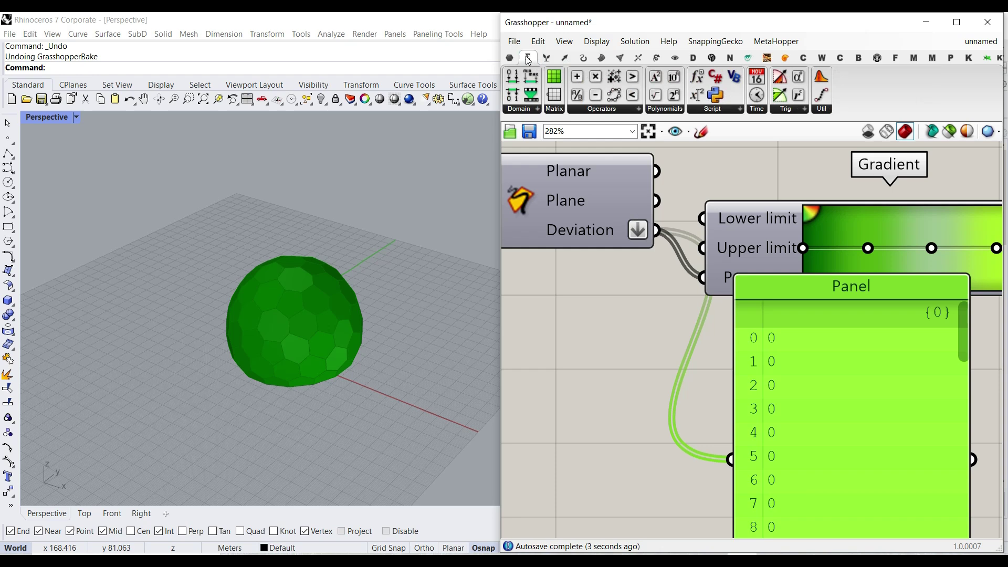
{"action": "left_click_drag", "start_coordinate": [613, 78], "coordinate": [668, 371]}
{"action": "left_click_drag", "start_coordinate": [656, 230], "coordinate": [558, 369]}
{"action": "left_click_drag", "start_coordinate": [637, 388], "coordinate": [555, 465]}
{"action": "left_click_drag", "start_coordinate": [695, 431], "coordinate": [731, 460]}
{"action": "right_click_drag", "start_coordinate": [760, 354], "coordinate": [719, 305]}
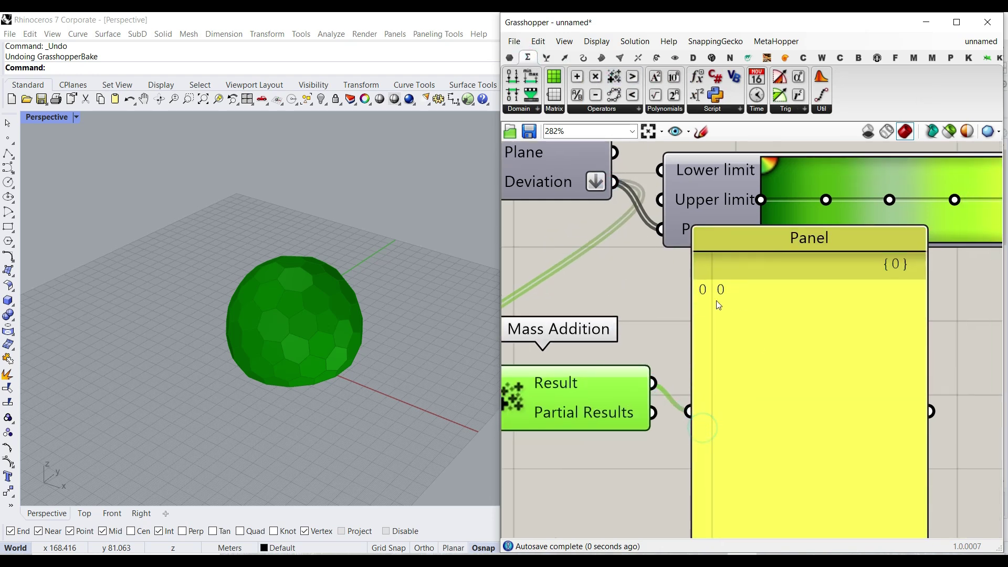
{"action": "scroll", "coordinate": [764, 390], "scroll_direction": "down", "scroll_amount": 4}
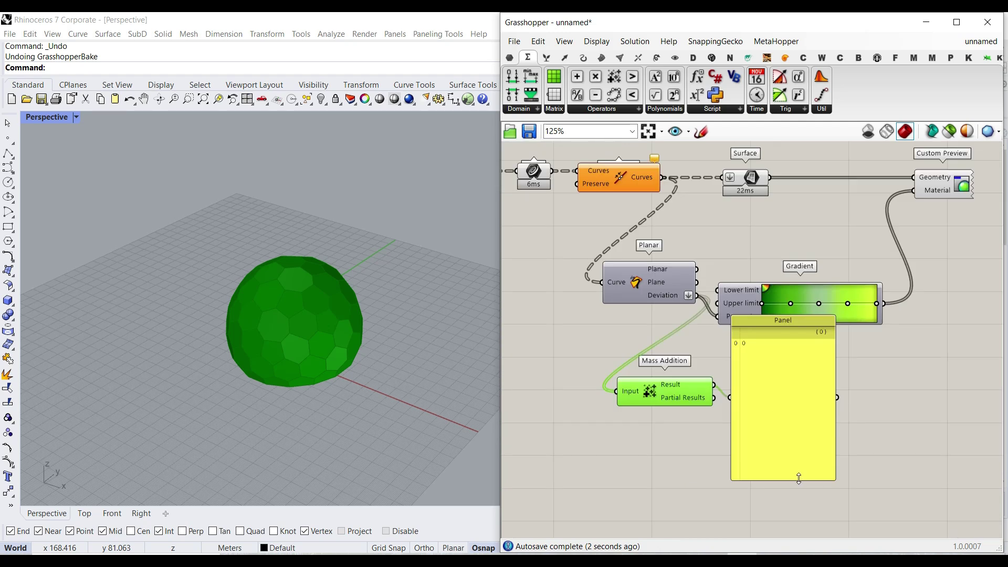
Shorten the result panel, move it clear of the Gradient, and title it "Total Deviation"
{"action": "left_click_drag", "start_coordinate": [799, 478], "coordinate": [799, 396]}
{"action": "left_click_drag", "start_coordinate": [780, 345], "coordinate": [780, 392]}
{"action": "right_click", "coordinate": [780, 391]}
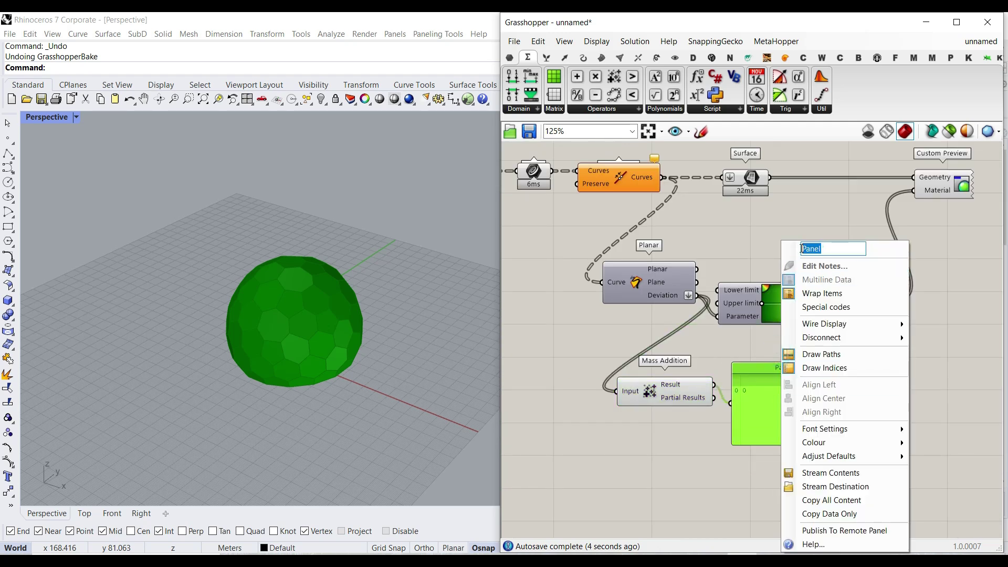
{"action": "type", "text": "Total Deviation"}
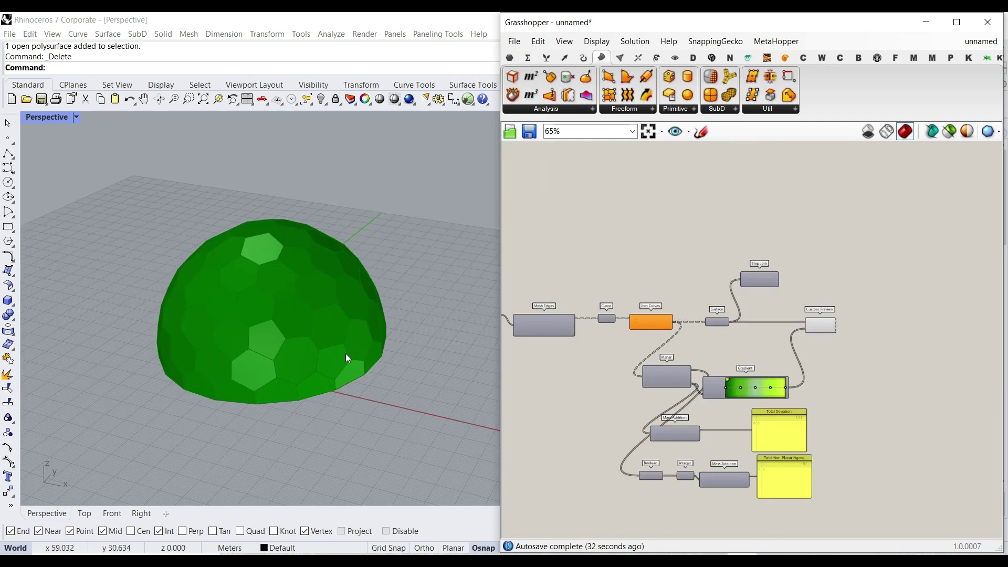
{"action": "scroll", "coordinate": [315, 378], "scroll_direction": "up", "scroll_amount": 5}
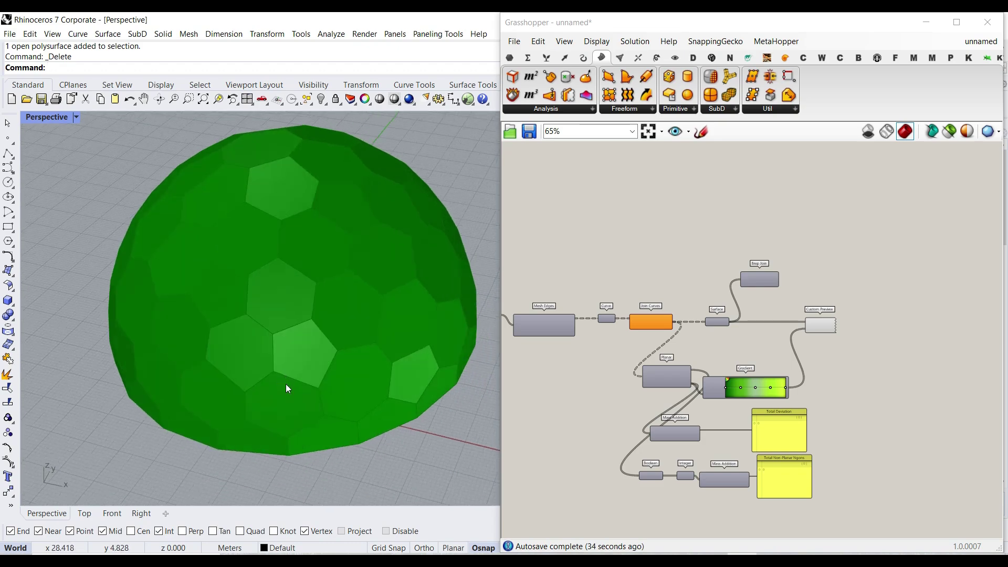